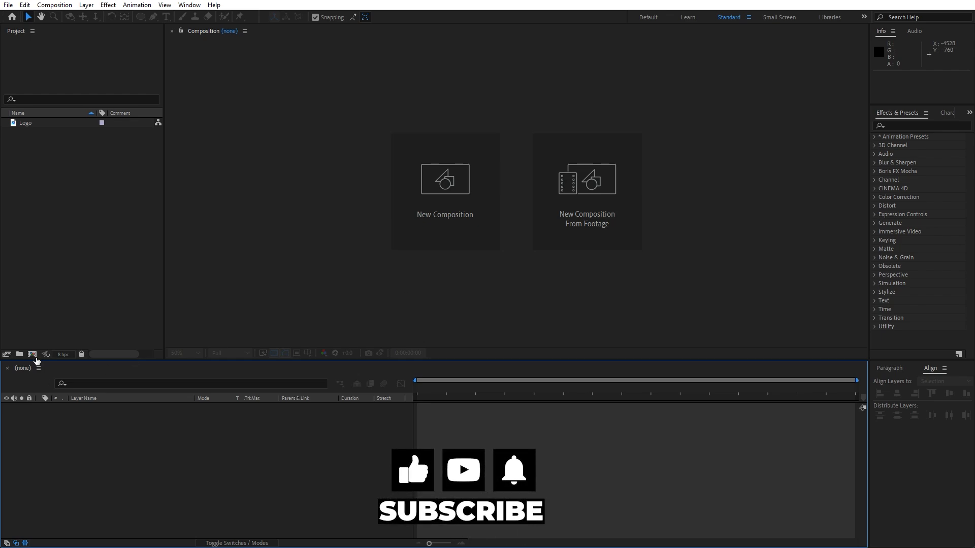
- Create a new composition named Final
click(35, 356)
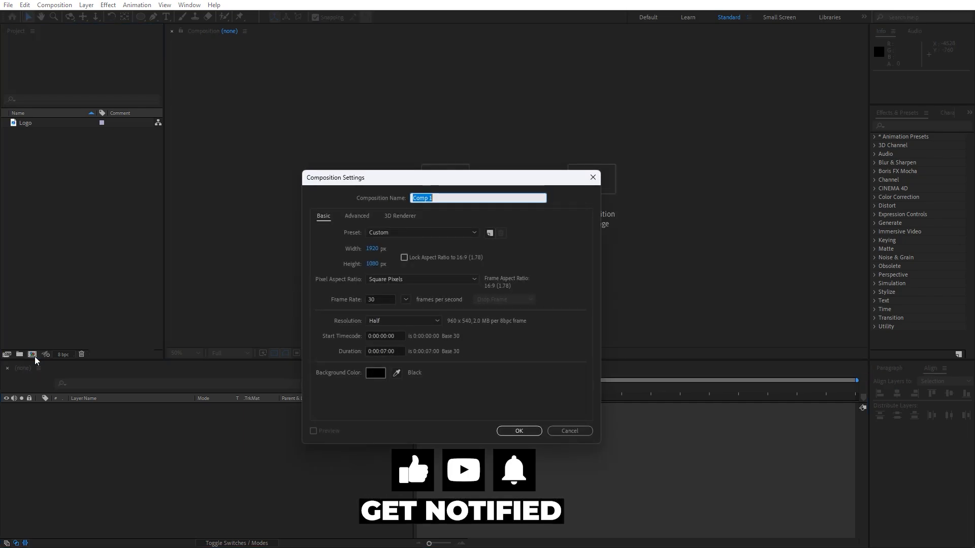
text(Final)
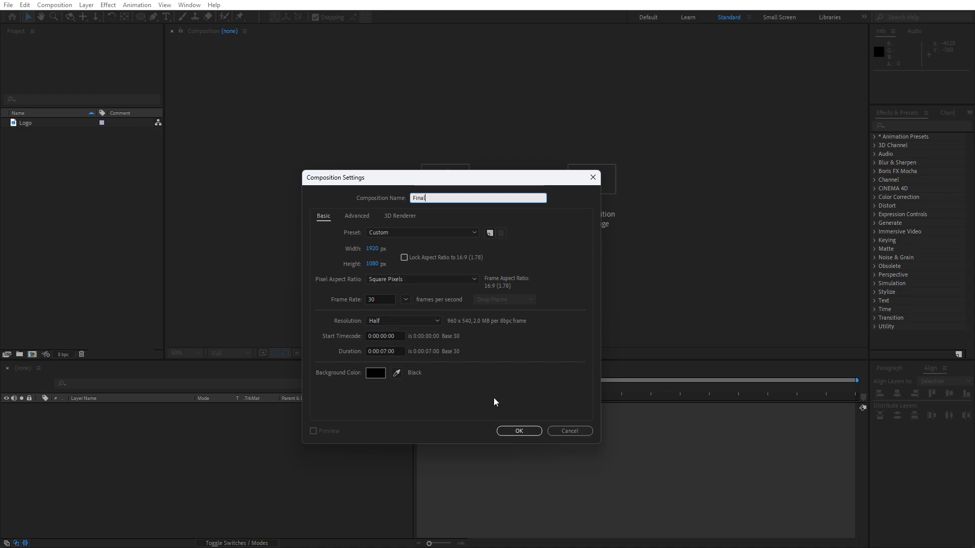
click(514, 431)
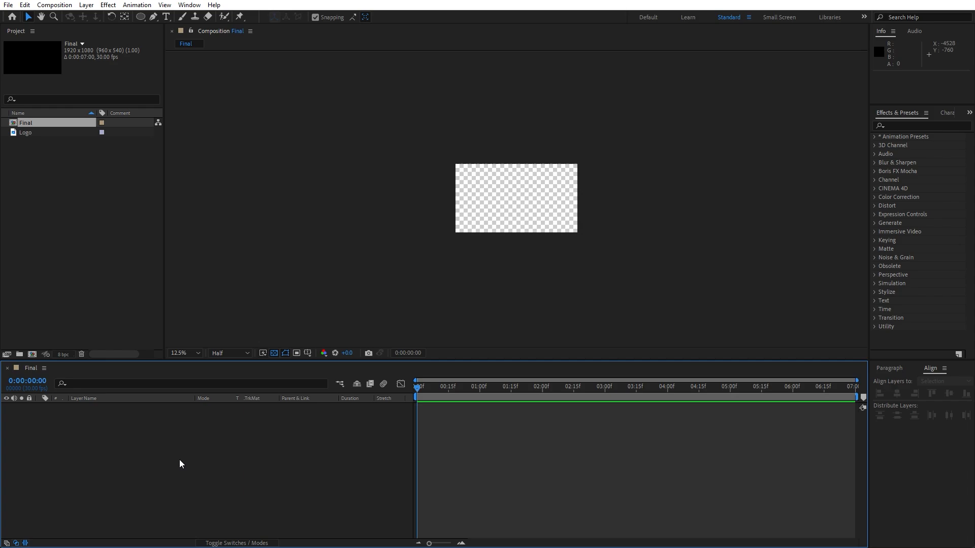
- Add a white 3840 × 2160 px solid named Background Circle to the Final composition
right_click(178, 459)
mouse_move(244, 335)
click(345, 360)
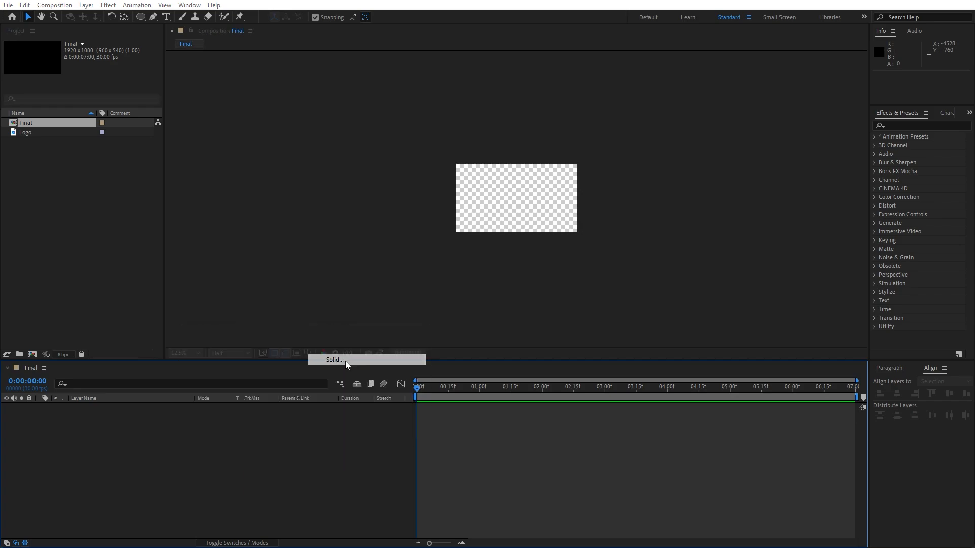
text(Background)
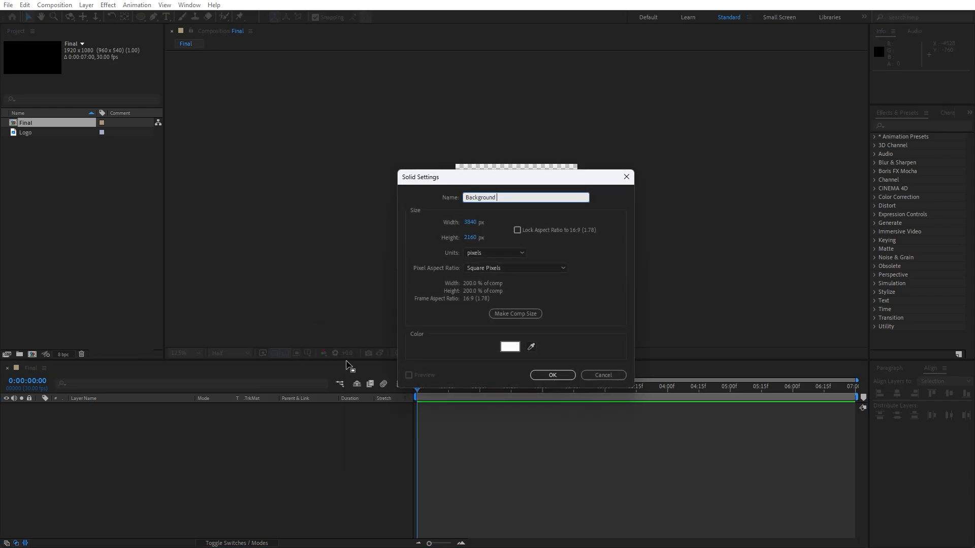
text( Circl)
text(e)
click(554, 376)
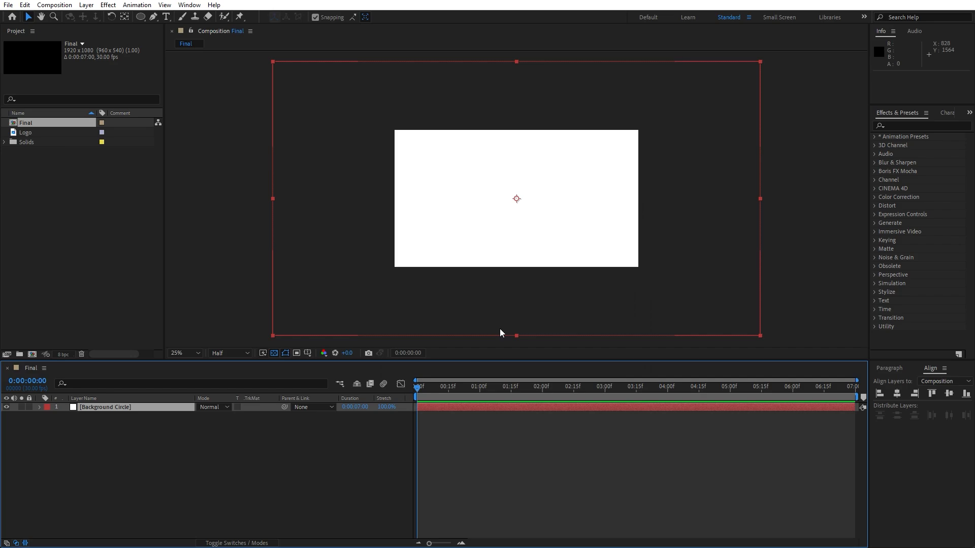
- Turn on the title/action safe guides for the composition view
key(comma)
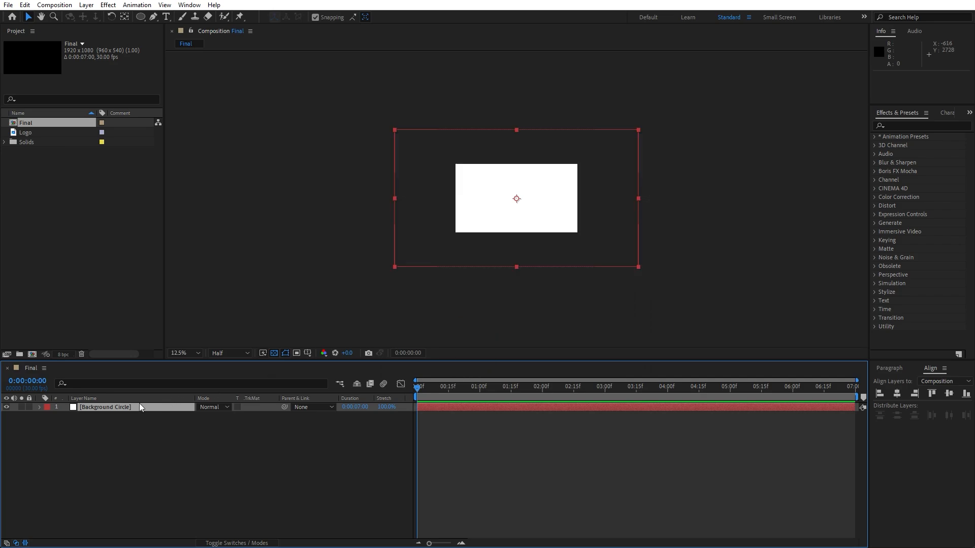
click(118, 408)
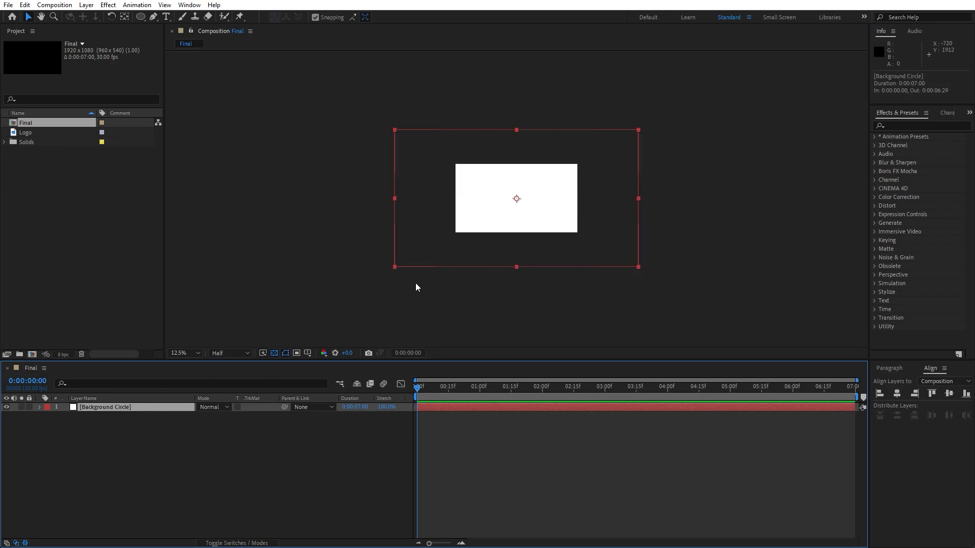
click(306, 355)
click(333, 363)
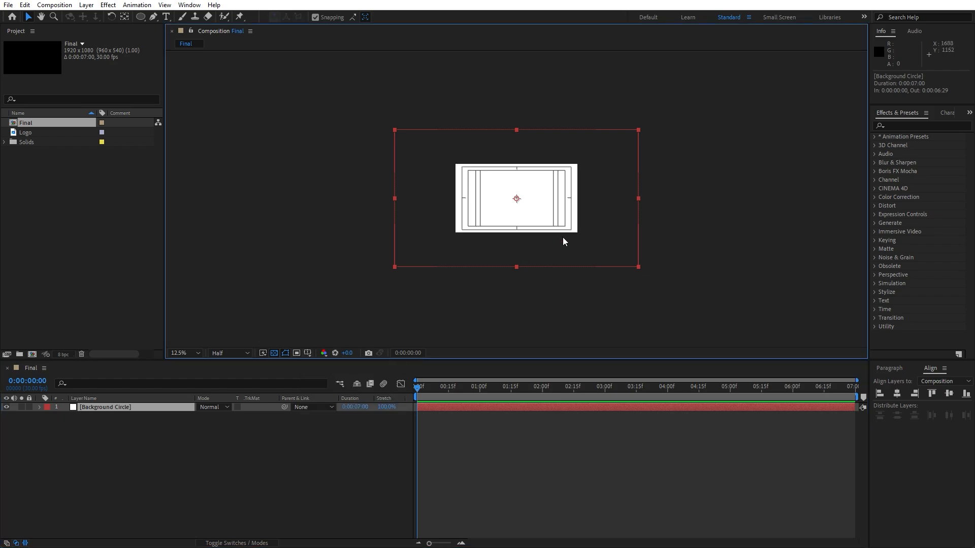
- Draw a circular mask on Background Circle from the composition's centre, slightly wider than the frame
key(period)
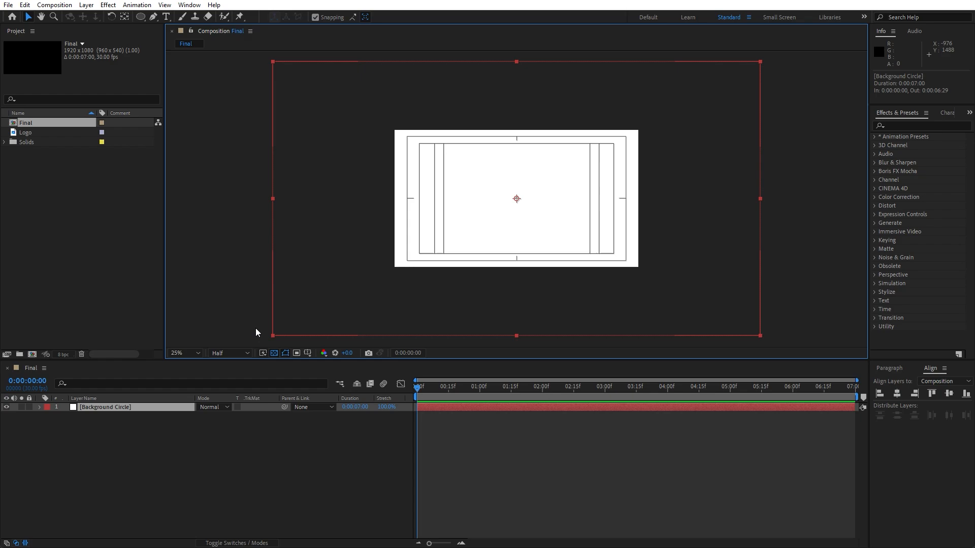
click(141, 17)
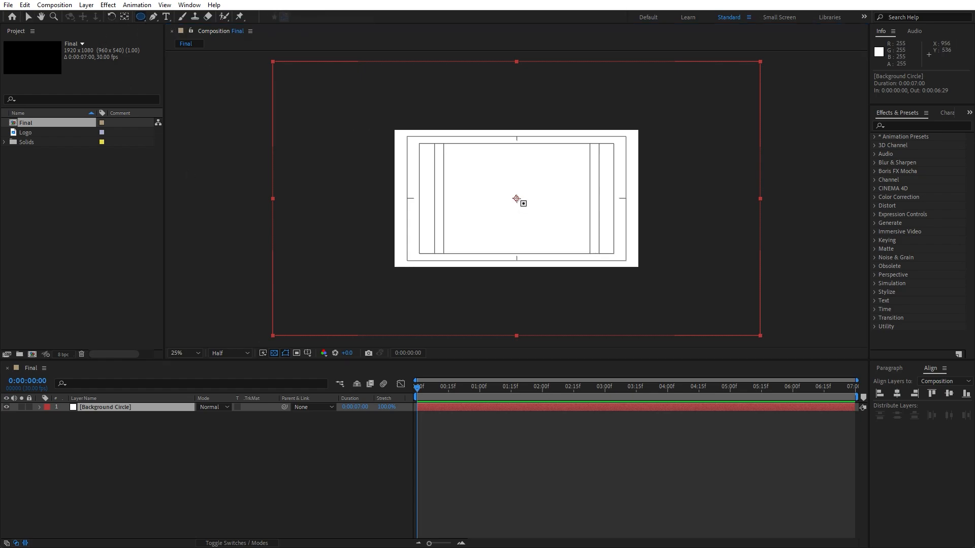
drag(516, 199, 661, 328)
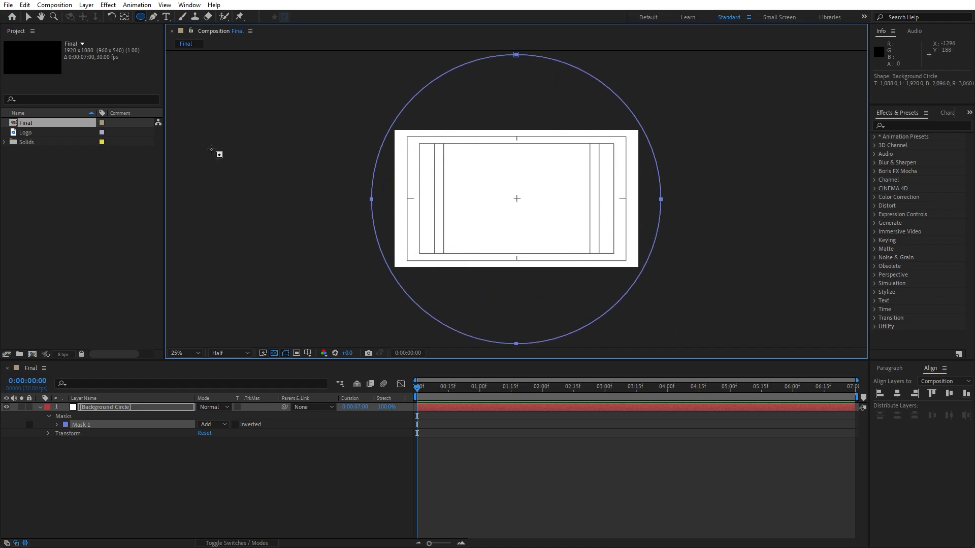
- Move the Background Circle layer's anchor point to the bottom vertex of its circular mask
click(124, 19)
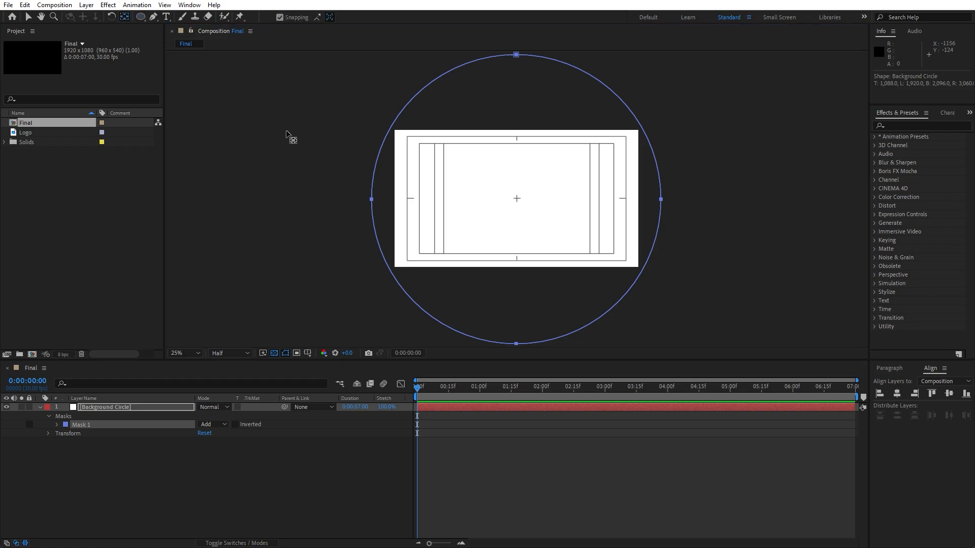
key(comma)
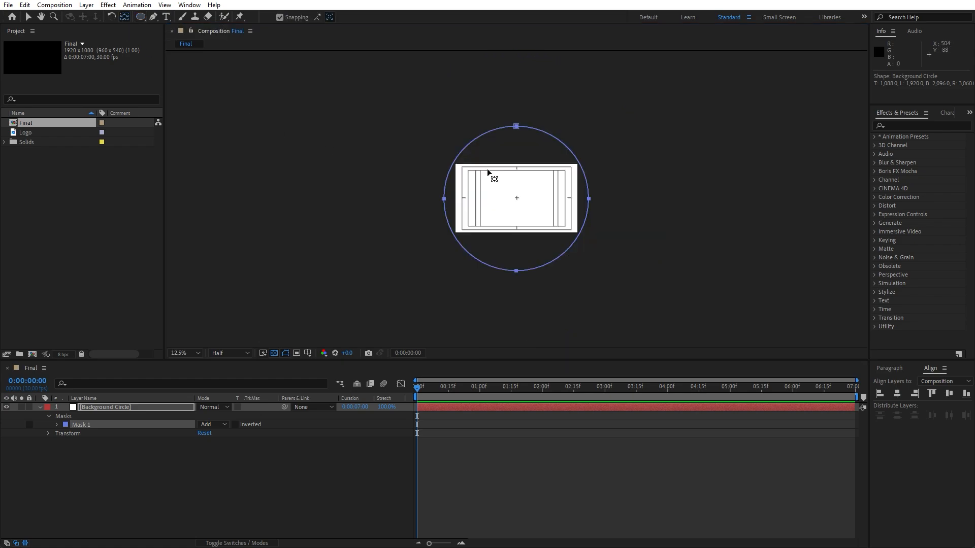
click(111, 406)
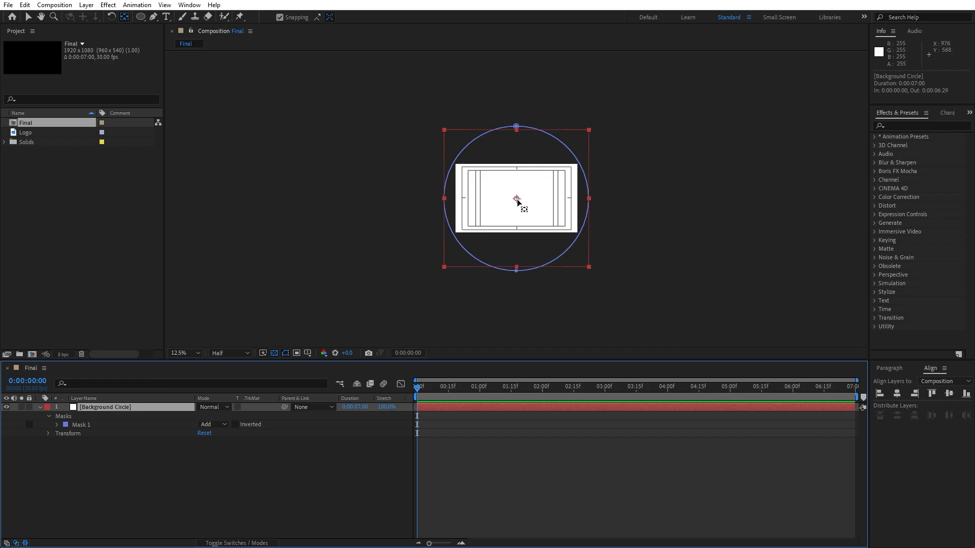
drag(516, 201, 518, 271)
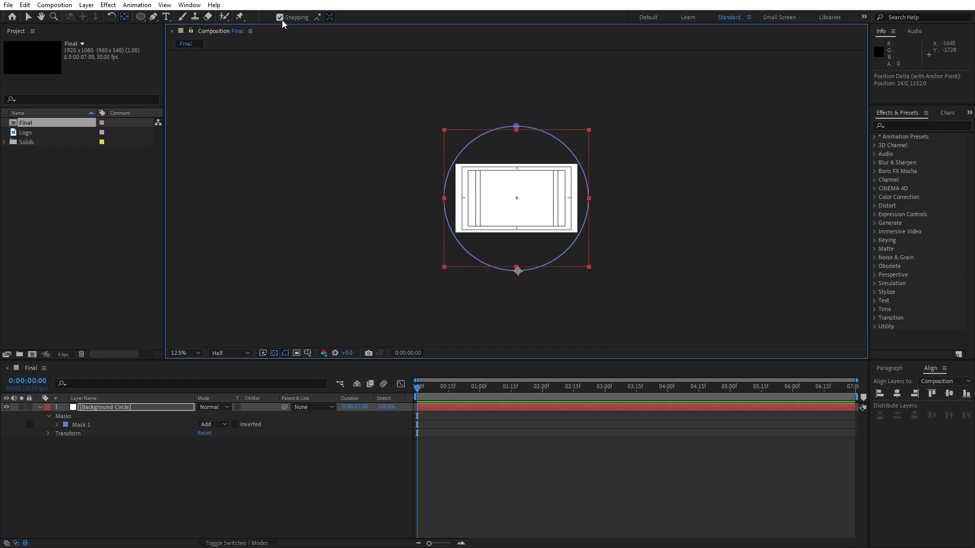
- Keyframe Background Circle's rotation with its current value at 3 seconds and 130° at 0 seconds, checking the motion
drag(432, 391, 604, 397)
click(138, 407)
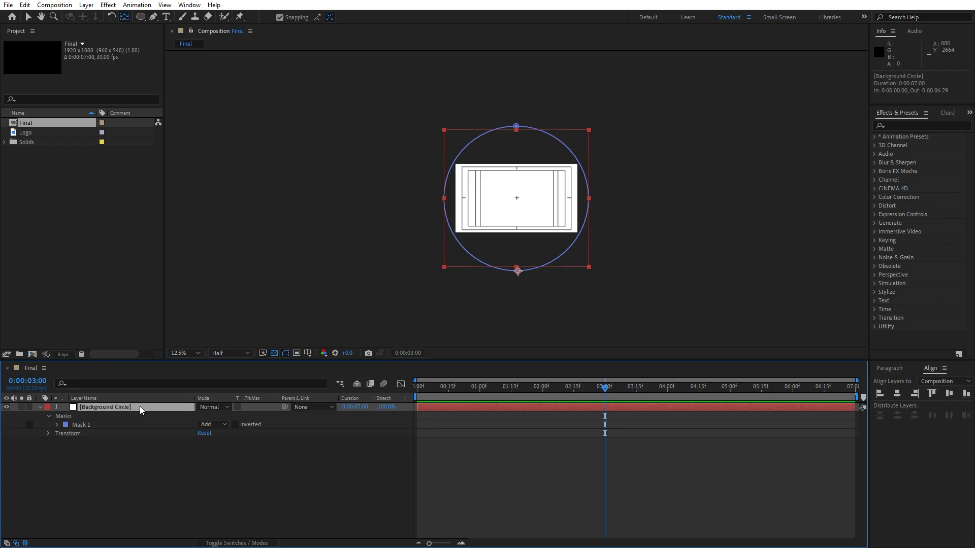
key(r)
click(65, 416)
drag(602, 390, 373, 388)
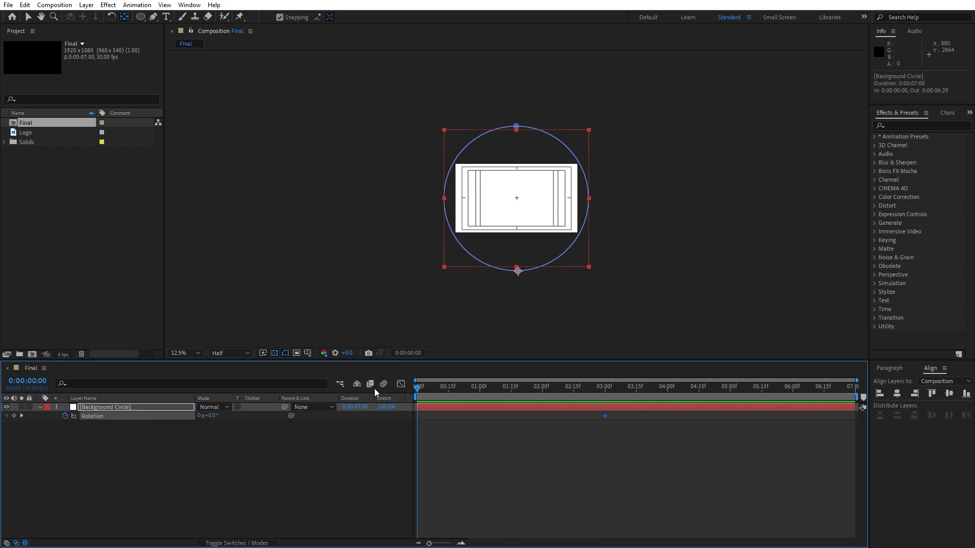
click(211, 416)
text(130)
key(Return)
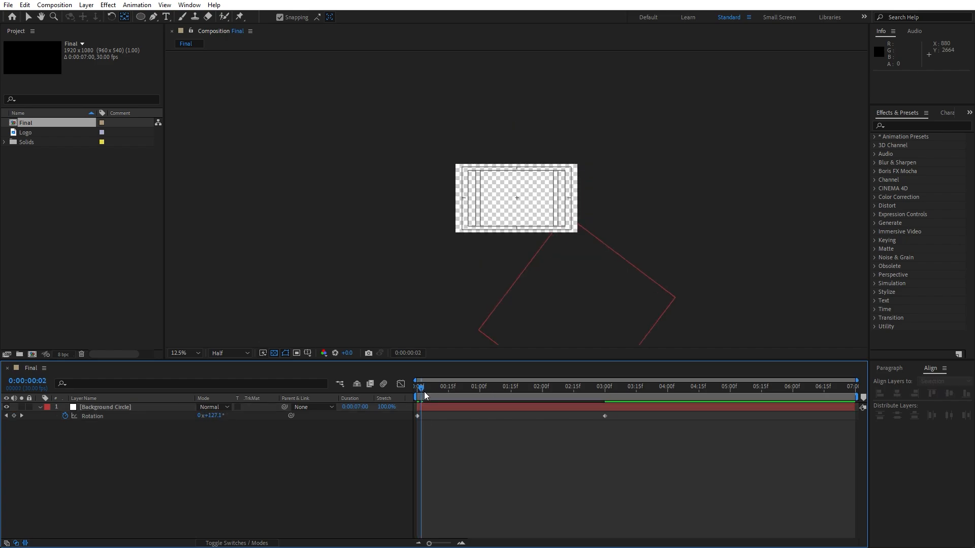
mouse_move(425, 392)
mouse_down()
mouse_move(559, 394)
mouse_move(417, 391)
mouse_up()
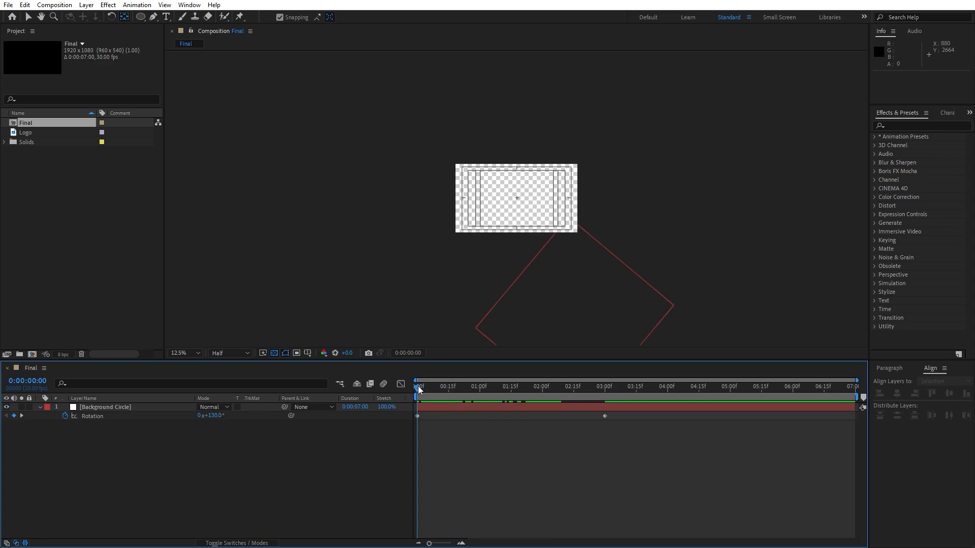
- Ease both rotation keyframes and pull their speed-graph handles together at about 1:15 for a sharp mid-point peak
drag(638, 433, 384, 390)
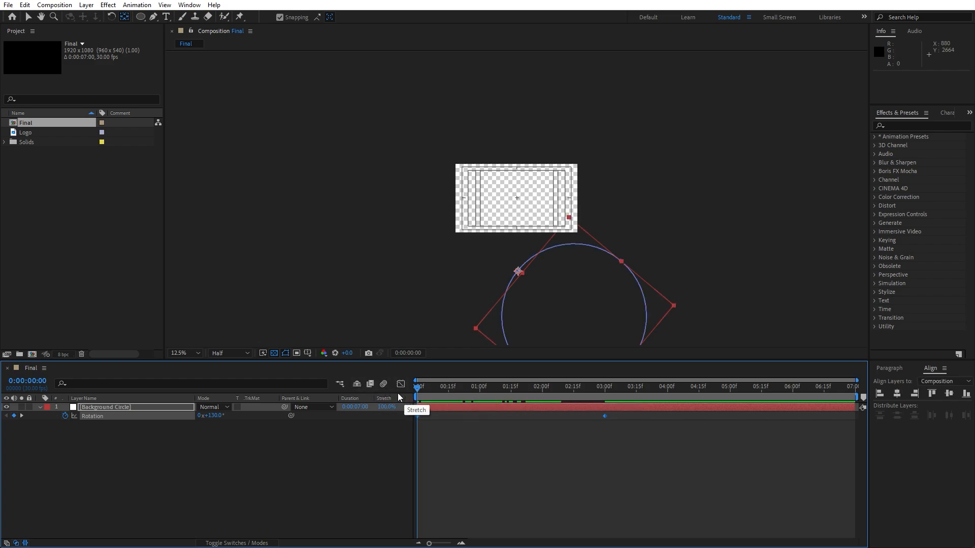
click(402, 384)
drag(634, 480, 513, 411)
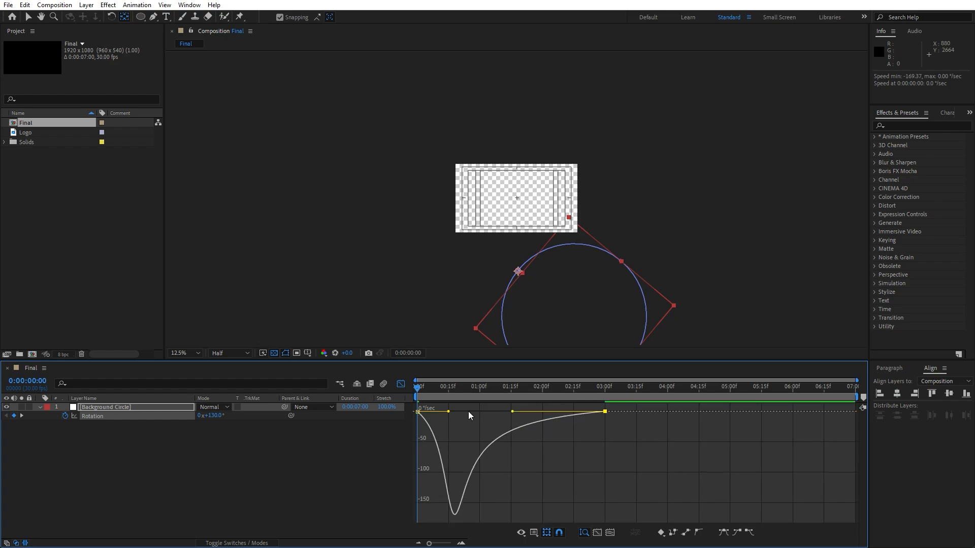
drag(448, 412, 510, 410)
right_click(607, 436)
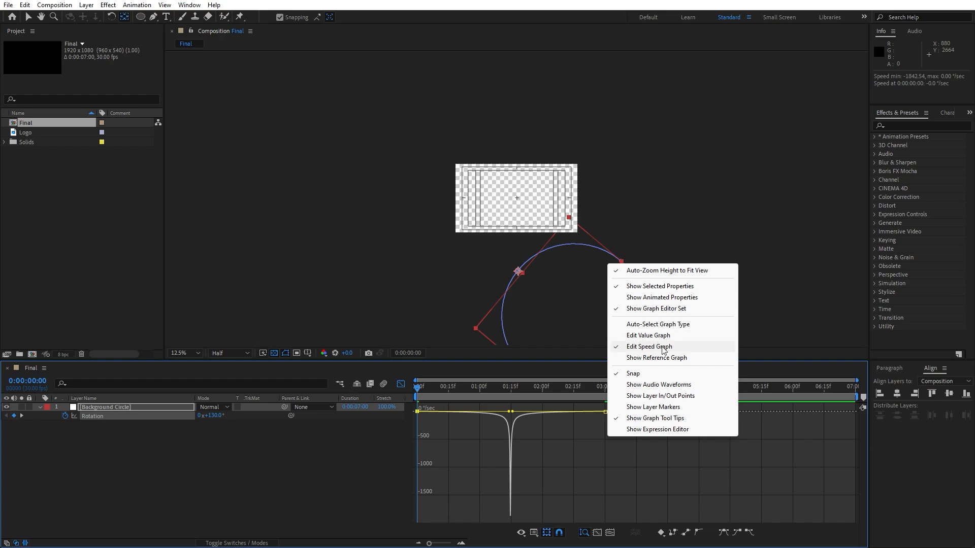
click(400, 383)
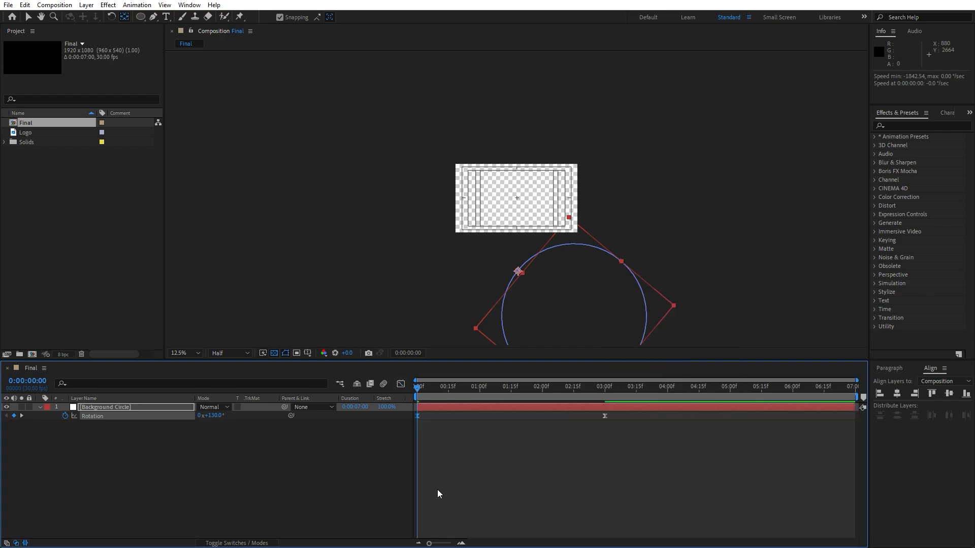
click(163, 442)
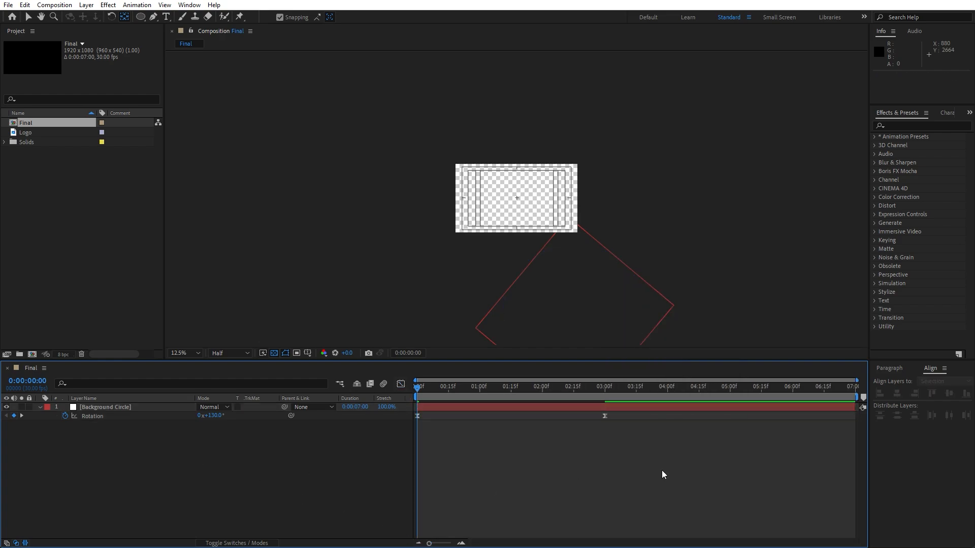
- Copy both rotation keyframes of Background Circle and paste them at 0:00:03:27
drag(668, 460, 369, 379)
key(ctrl+c)
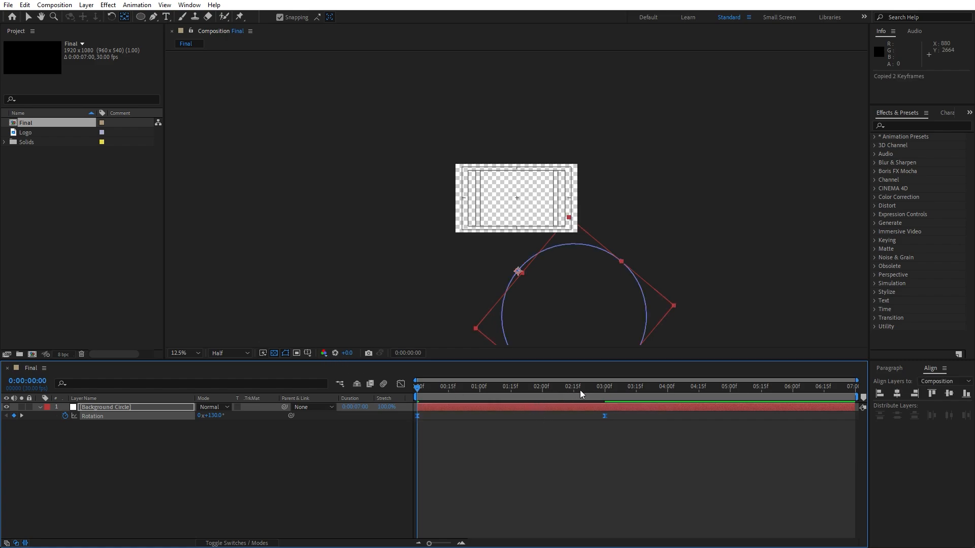
drag(614, 390, 661, 391)
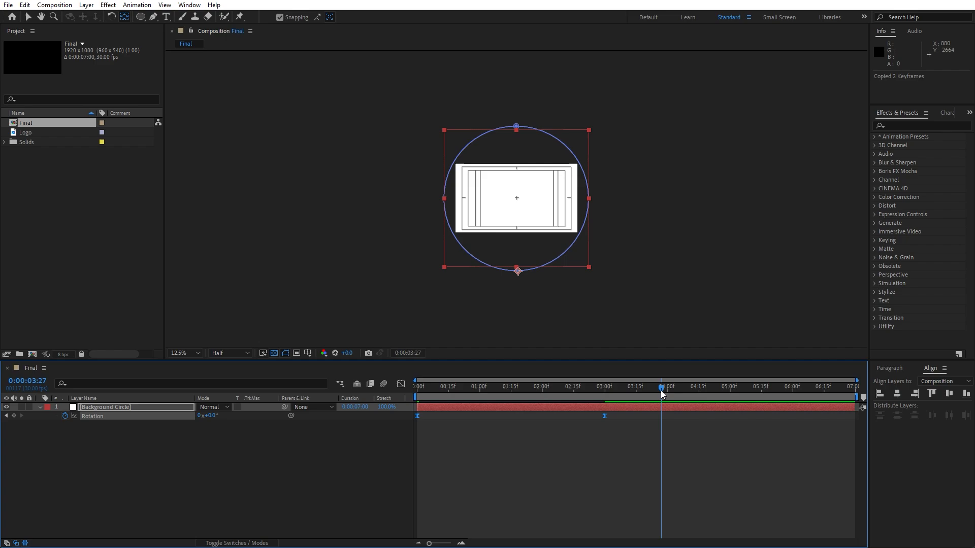
key(ctrl+v)
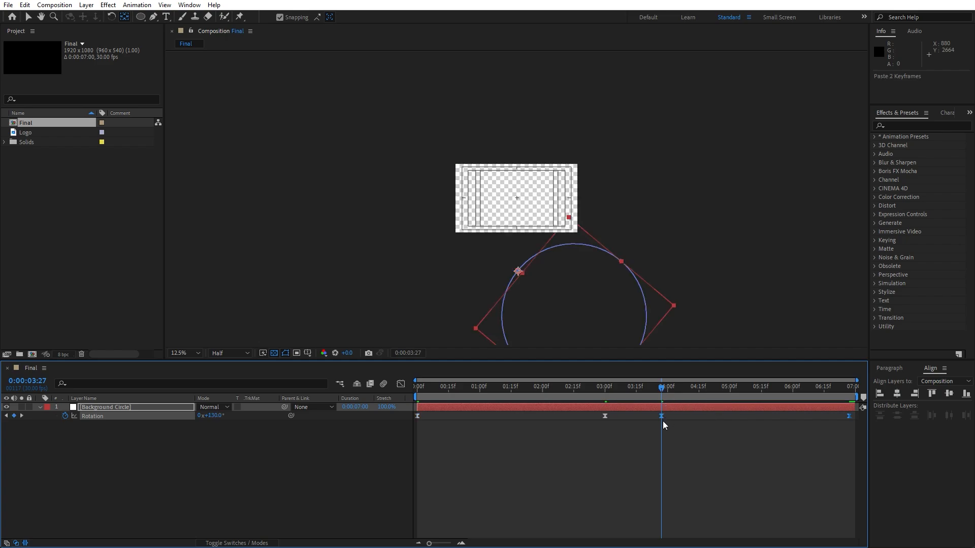
- Time-reverse the pasted pair of rotation keyframes and preview the animation
right_click(662, 417)
mouse_move(700, 409)
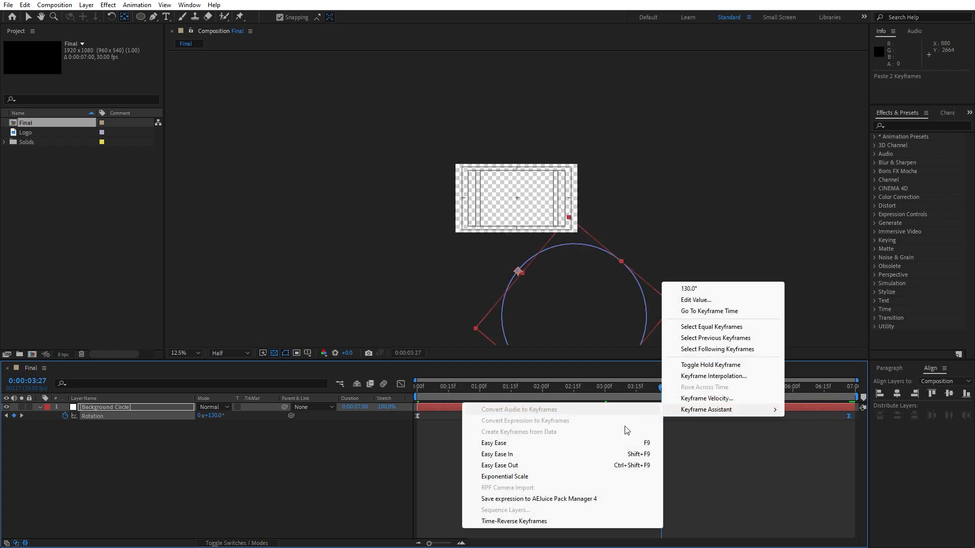
click(531, 522)
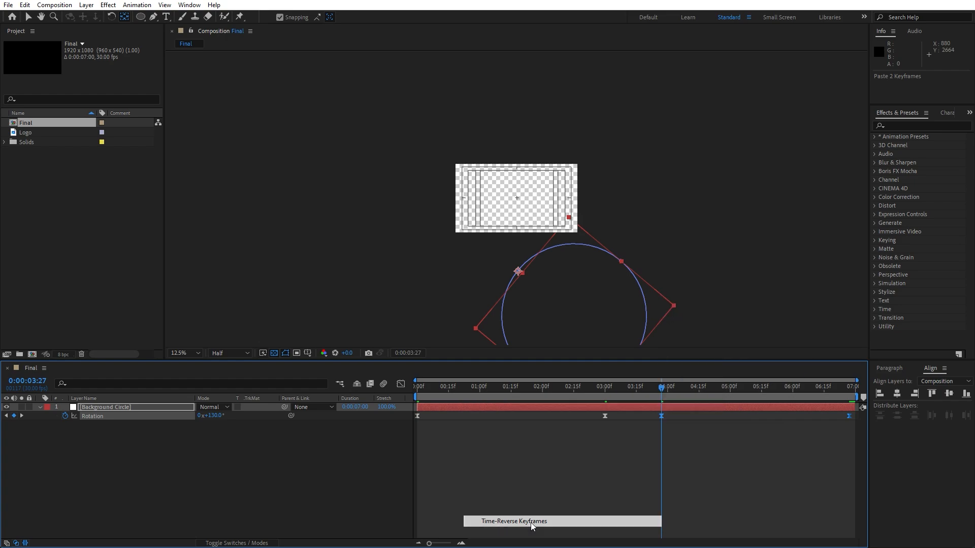
key(period)
click(628, 389)
key(space)
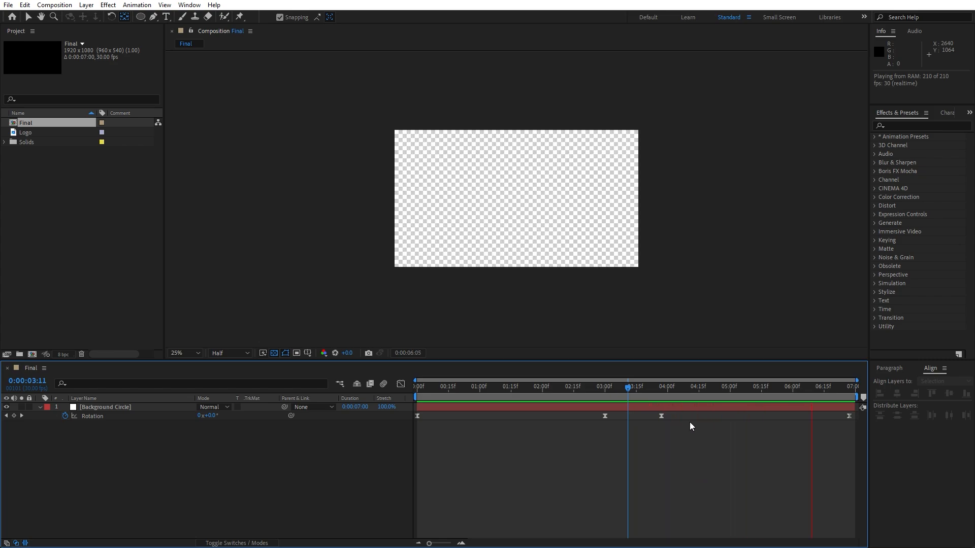
- At 0:00:03:12, draw a circle about 350 px wide from the composition's center as a new shape layer
drag(655, 390, 630, 391)
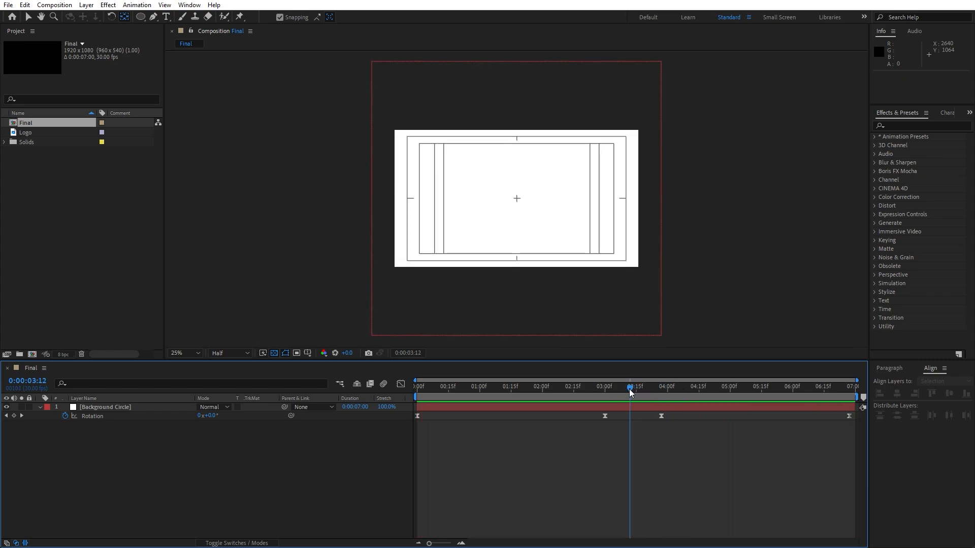
key(v)
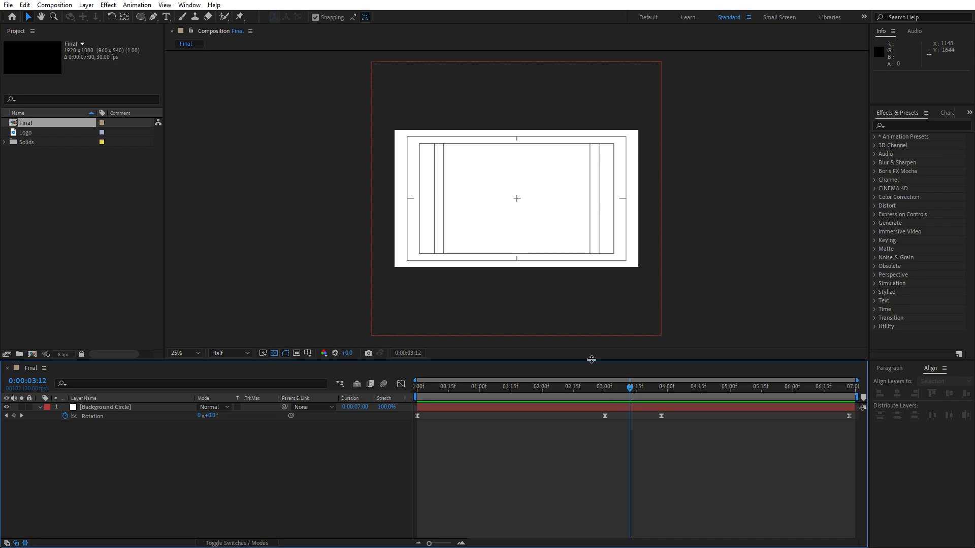
click(140, 17)
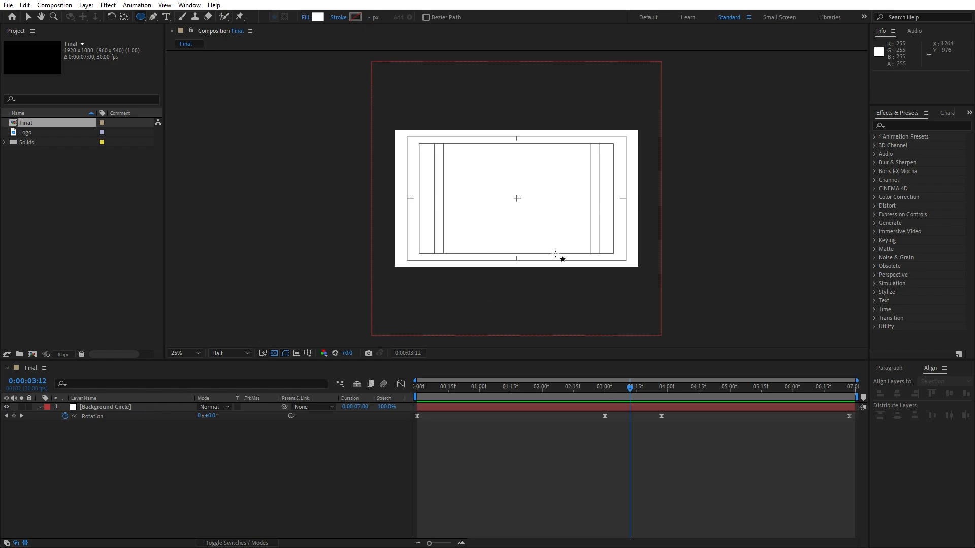
scroll(554, 253, up, 2)
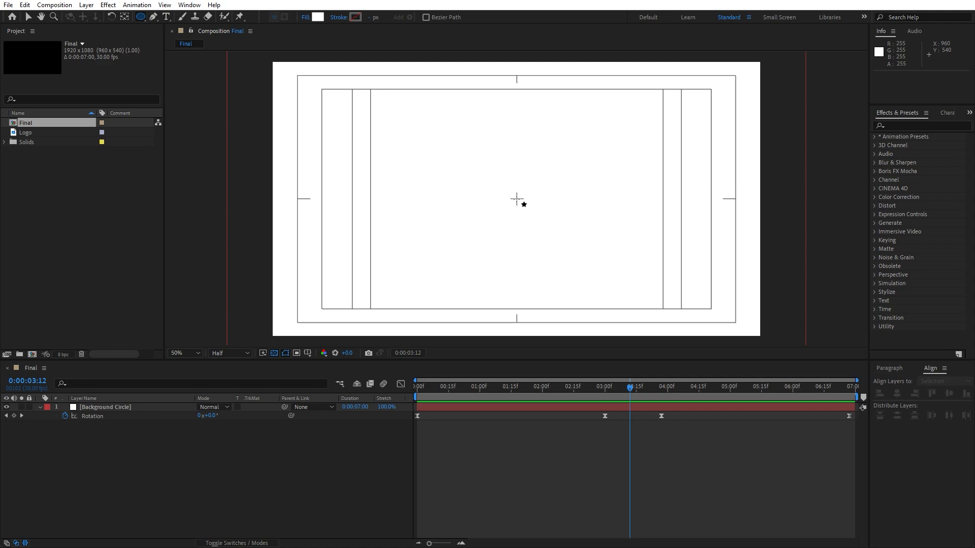
drag(516, 199, 562, 240)
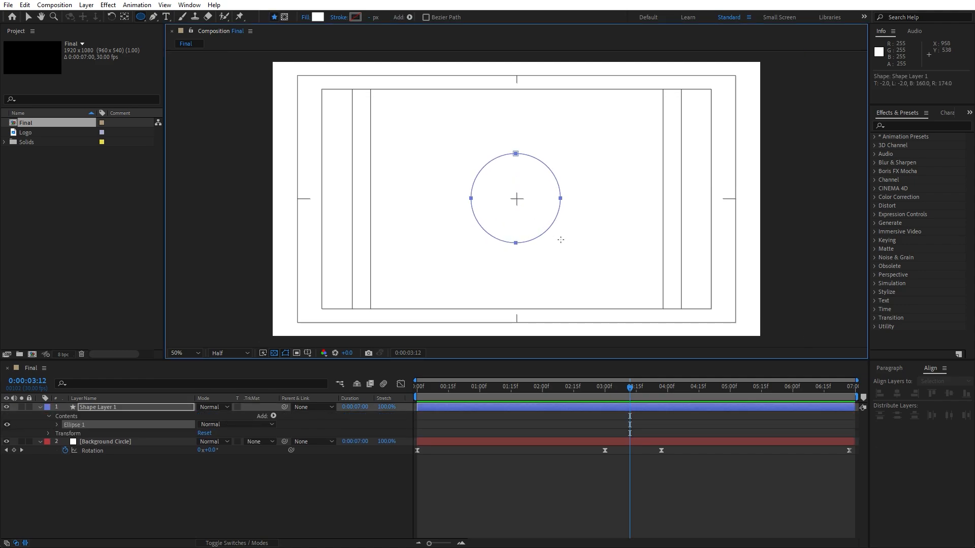
- Find the Fill effect and apply it to the new circle shape layer
click(914, 126)
text(fill)
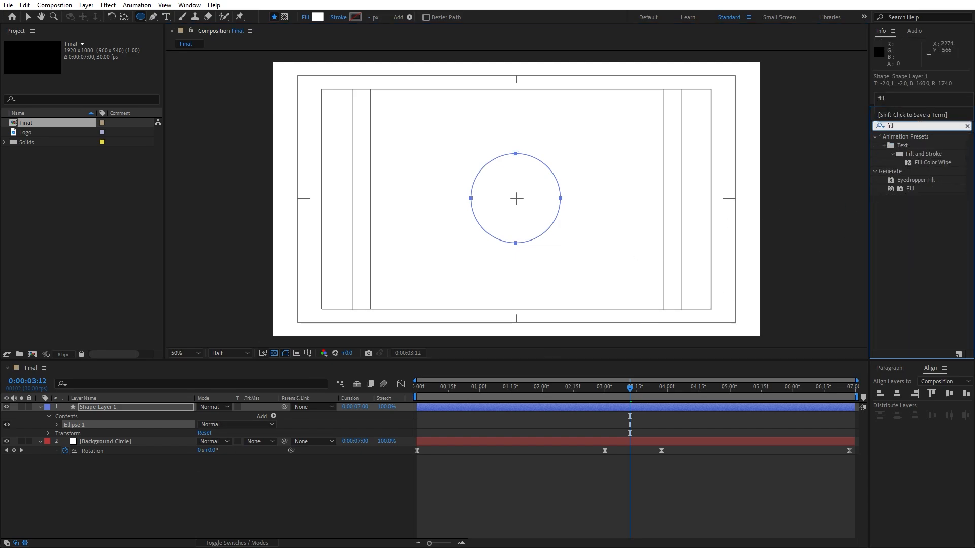
drag(909, 188, 143, 406)
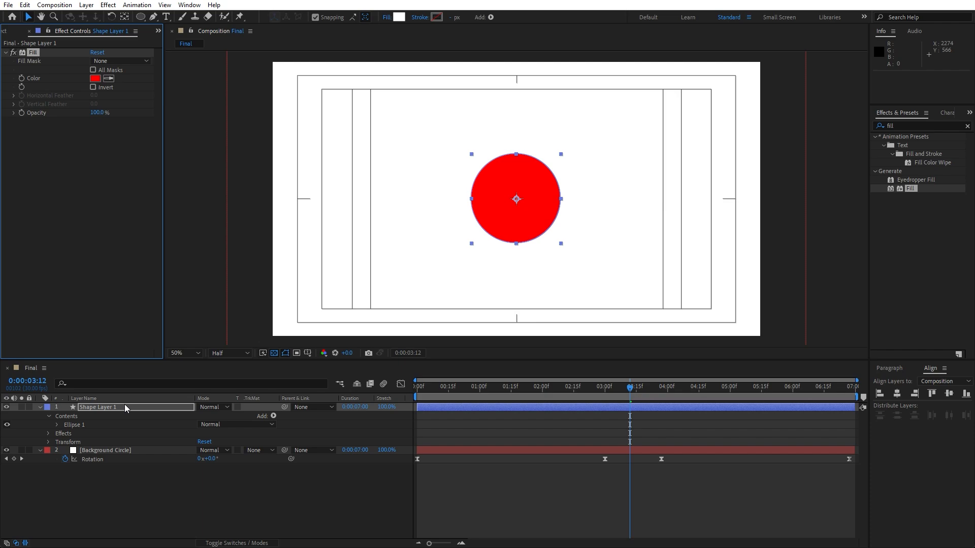
- Rename the circle shape layer as Circle 01
click(125, 407)
key(Return)
text(Circle 01)
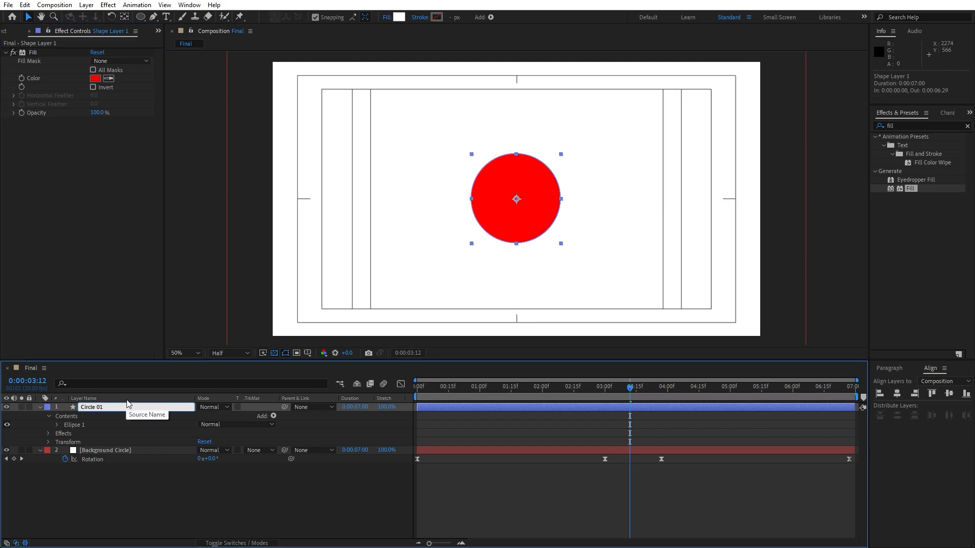
key(Return)
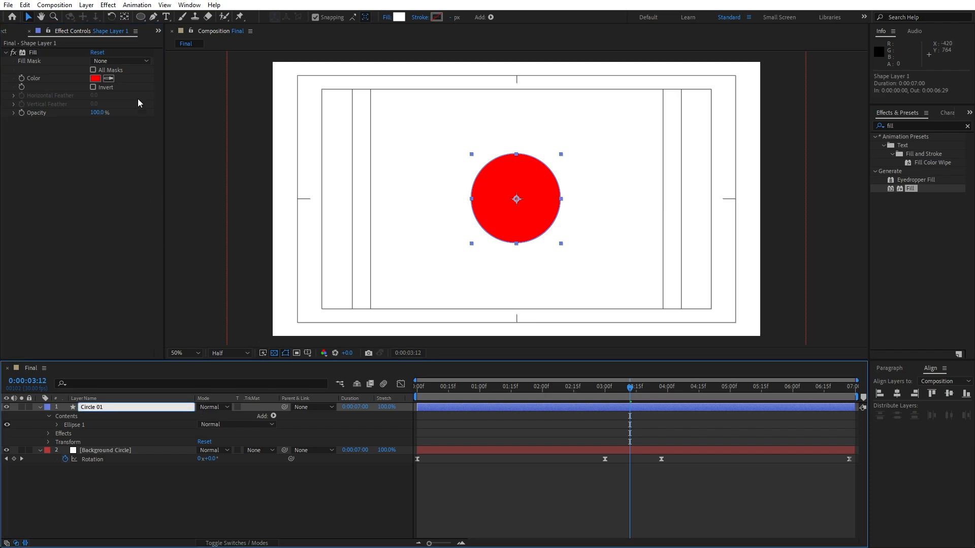
- Set the Fill effect color of Circle 01 to 212121
click(95, 78)
text(212121)
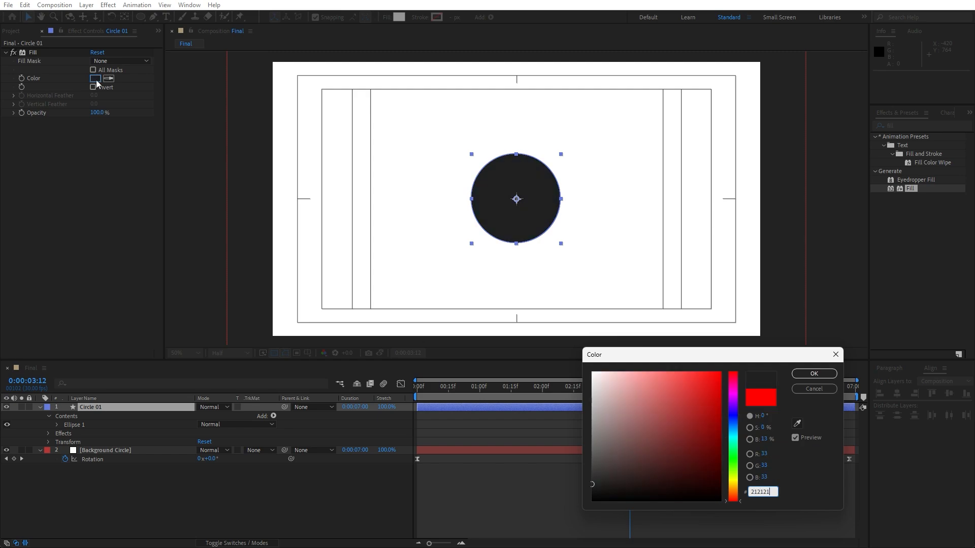
click(814, 374)
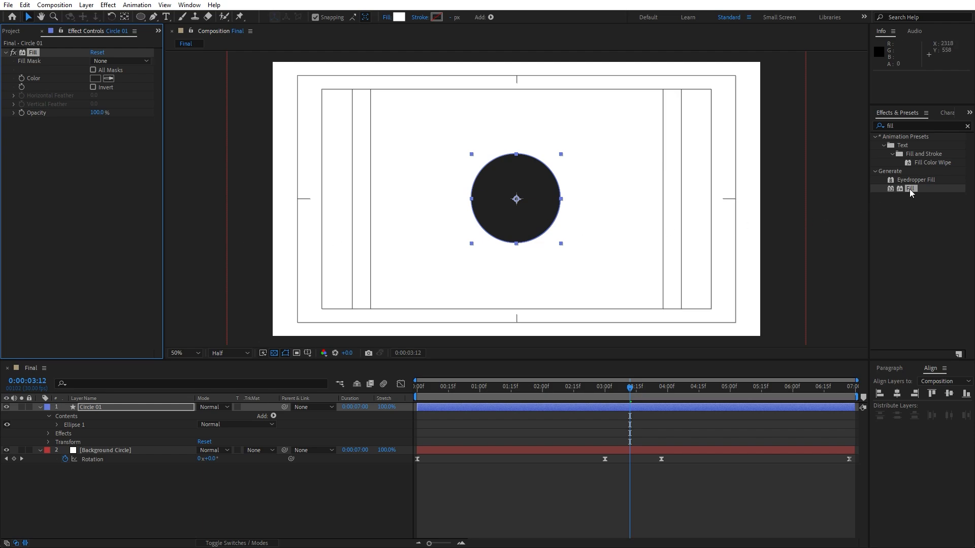
- Apply a Fill effect with color EFEFEF to Background Circle and collapse the properties of both layers
drag(909, 189, 133, 454)
click(95, 78)
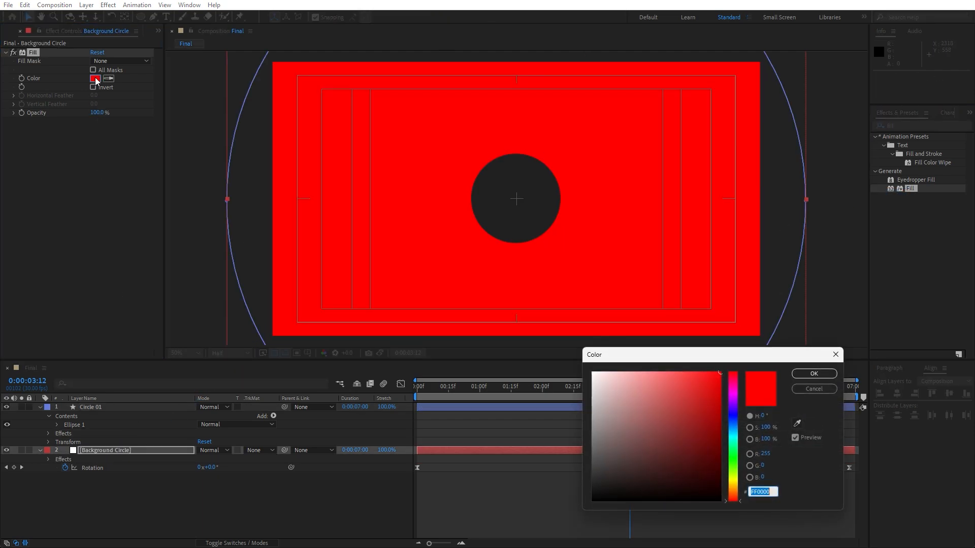
text(EFEFEF)
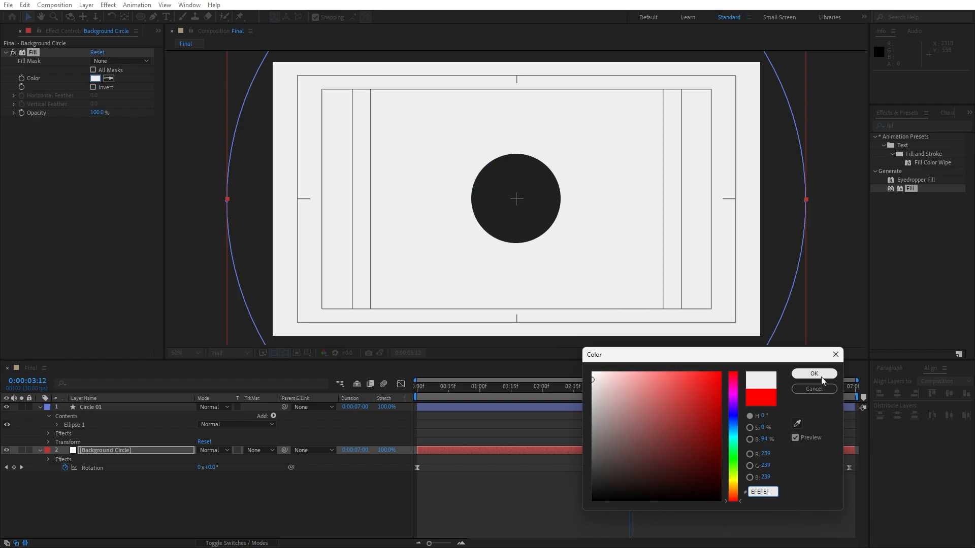
click(820, 376)
click(39, 407)
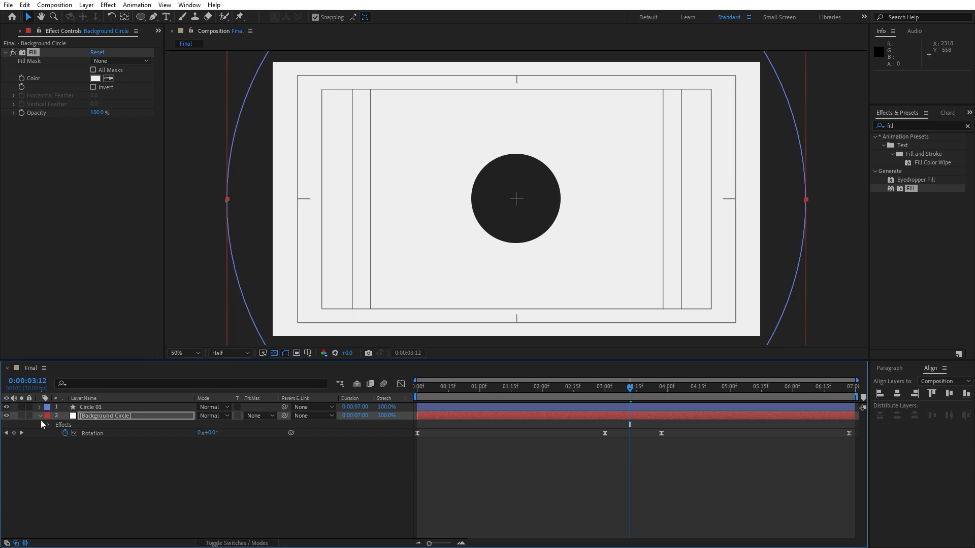
click(41, 419)
click(69, 467)
- Move Circle 01's anchor point from its center to the top edge of the circle
click(87, 406)
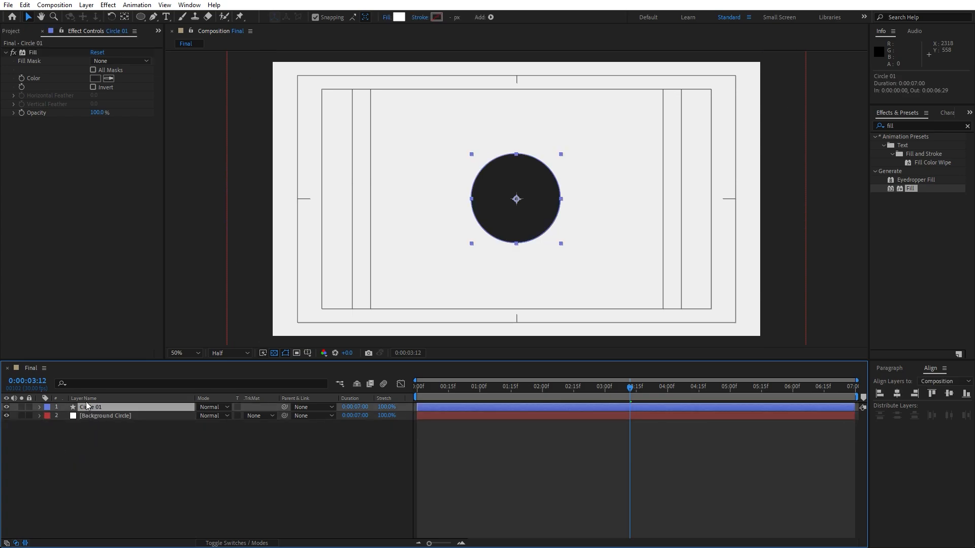
click(43, 31)
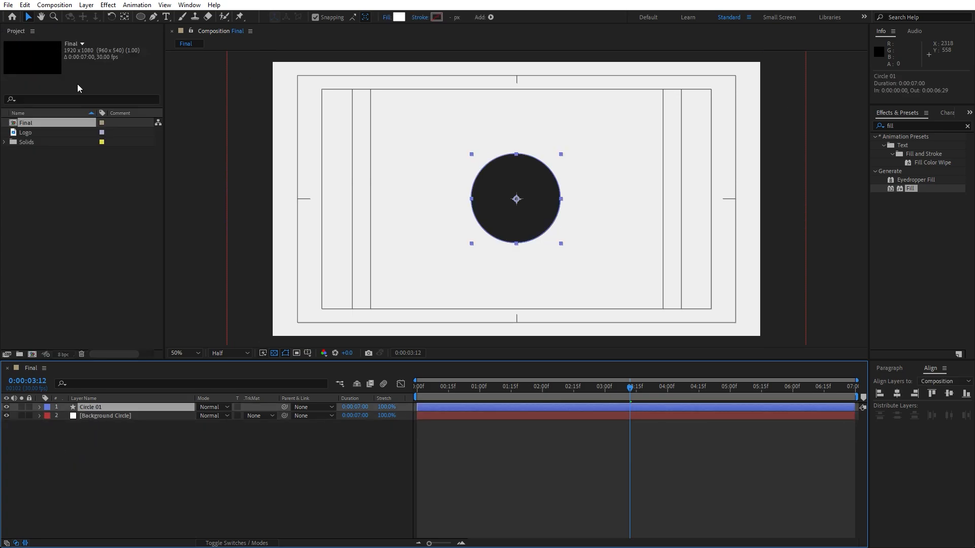
click(124, 16)
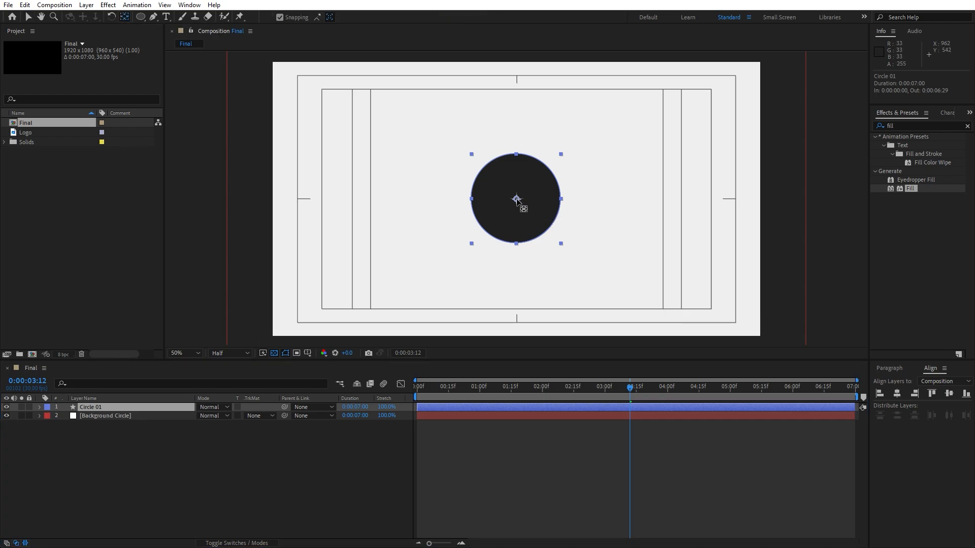
drag(516, 199, 516, 154)
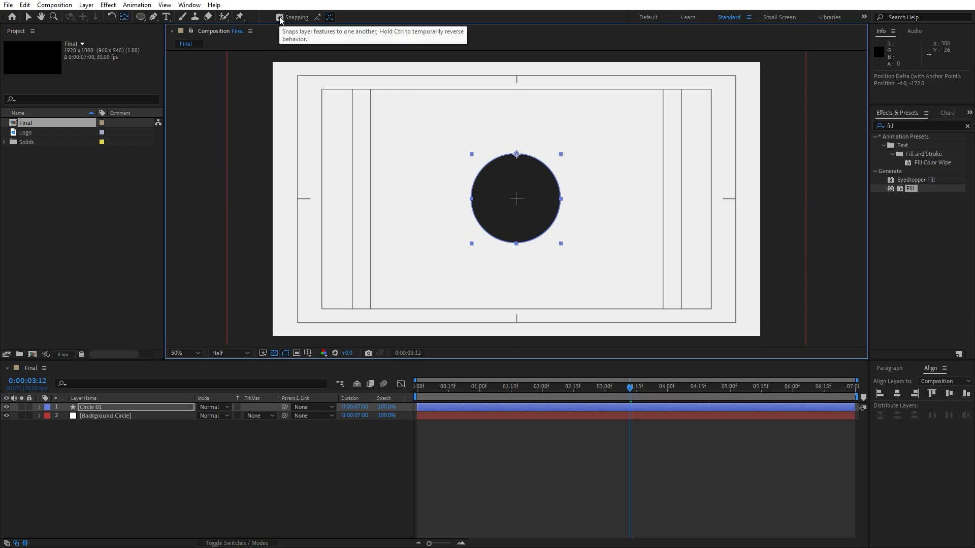
key(v)
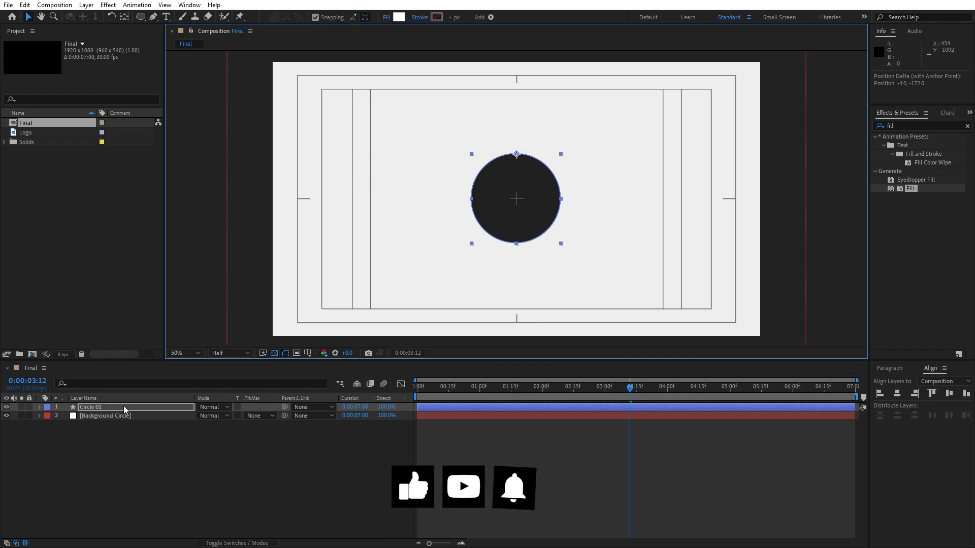
- Trim Circle 01 to start at 0:00:01:15 and keyframe its current rotation and scale at 0:00:02:15
drag(417, 407, 575, 397)
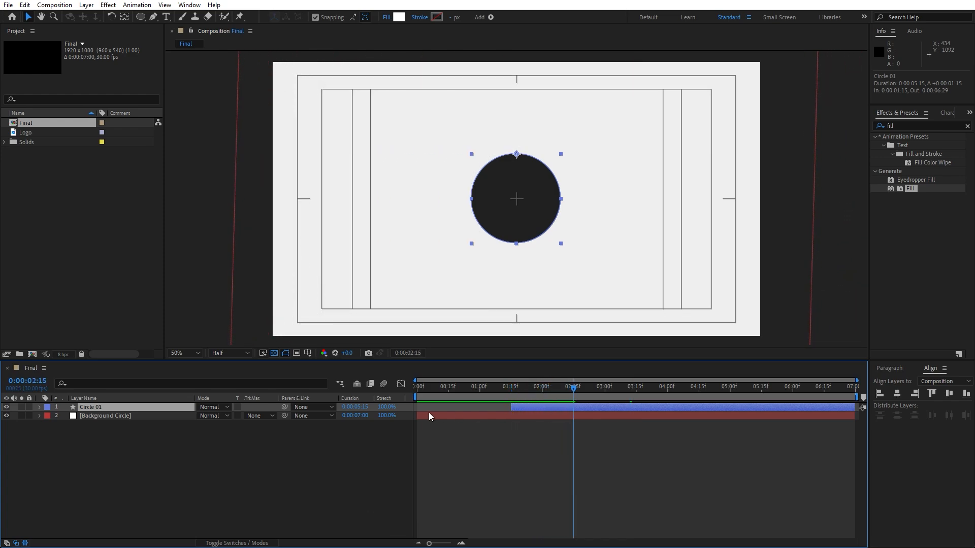
key(r)
click(64, 416)
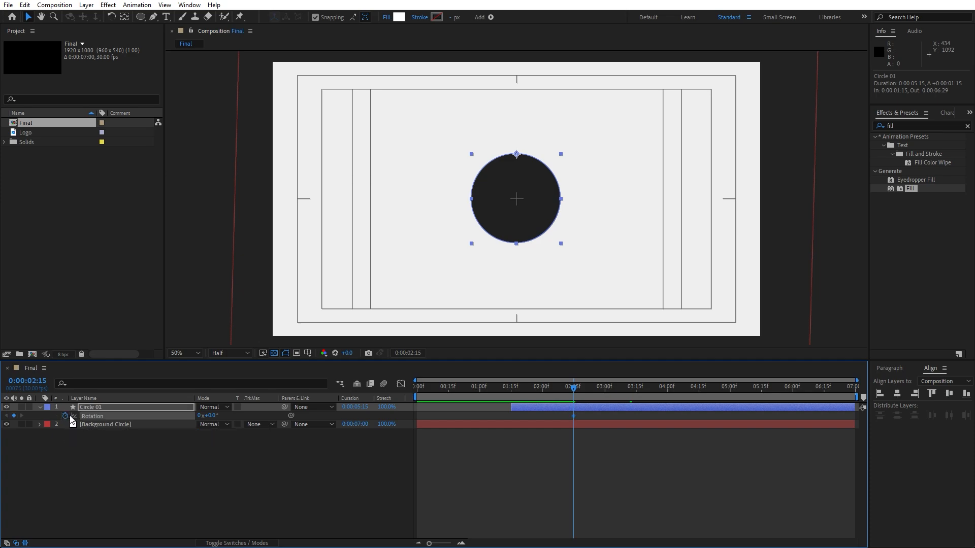
key(shift+s)
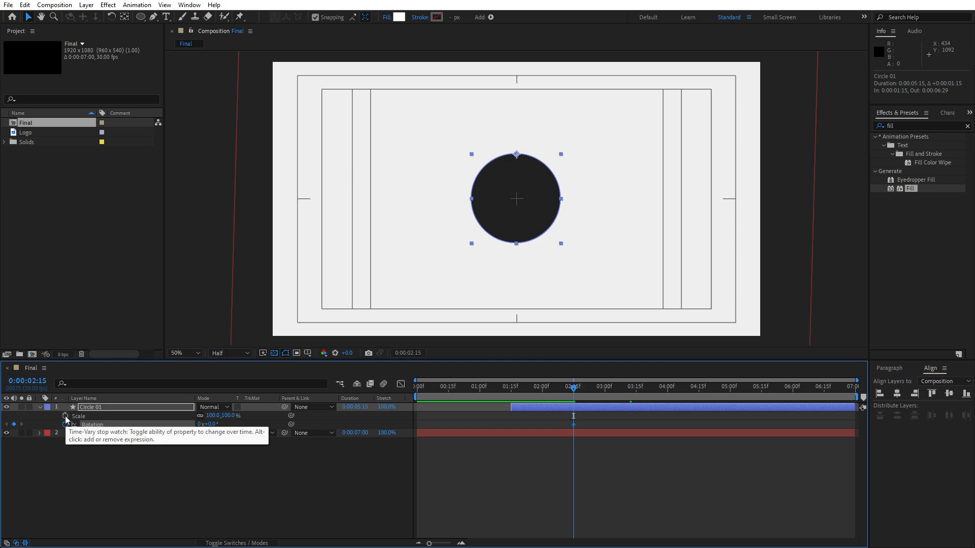
click(65, 417)
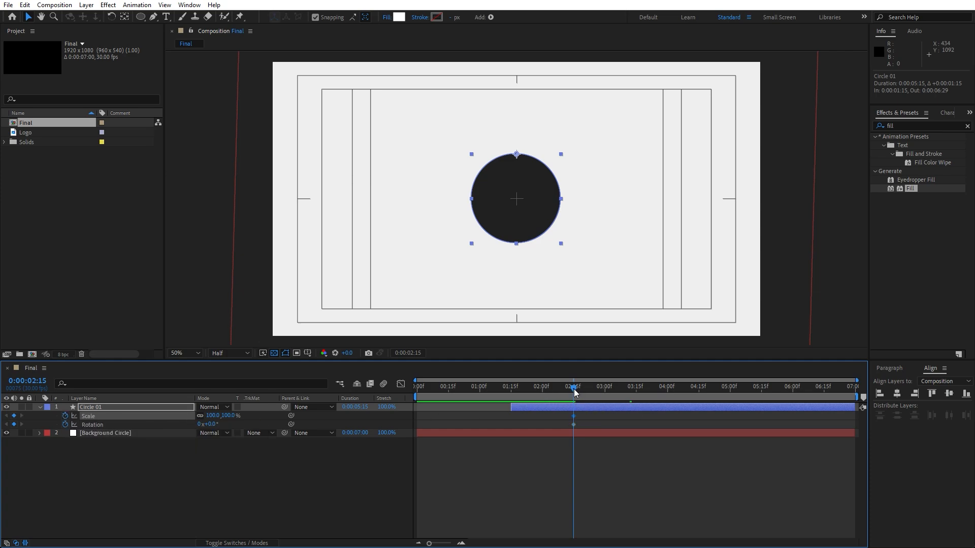
- Keyframe Circle 01 at 0:00:01:15 with scale 0% and rotation 90°
drag(573, 389, 513, 392)
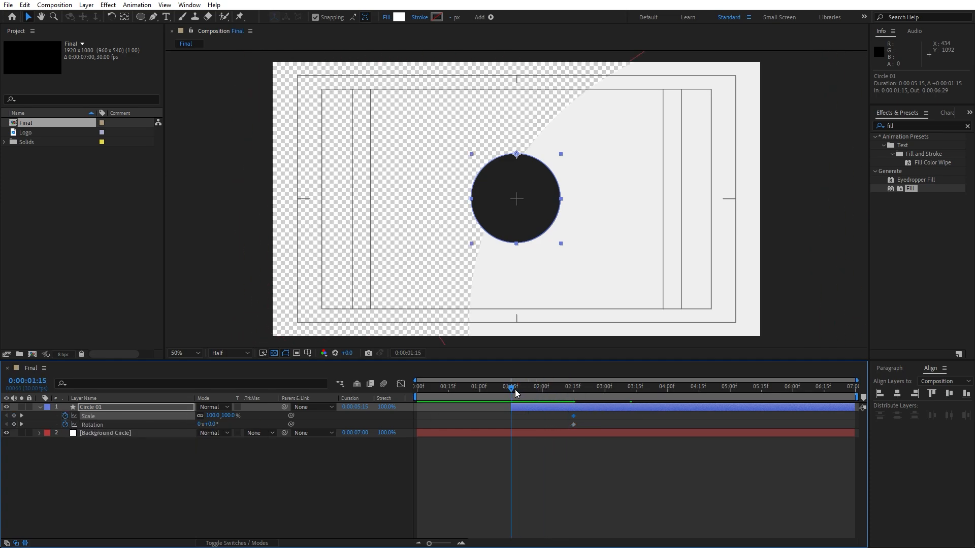
click(213, 416)
text(0)
click(218, 481)
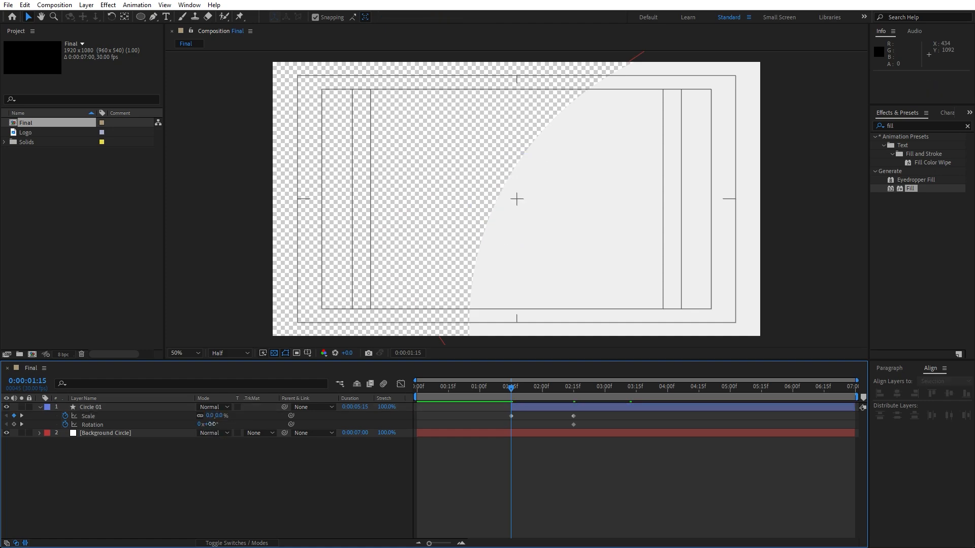
click(211, 424)
text(90)
click(215, 468)
- Ease Circle 01's scale and rotation keyframes and shape their speed graphs to peak sharply just after 0:00:01:15
drag(637, 459, 448, 382)
click(403, 388)
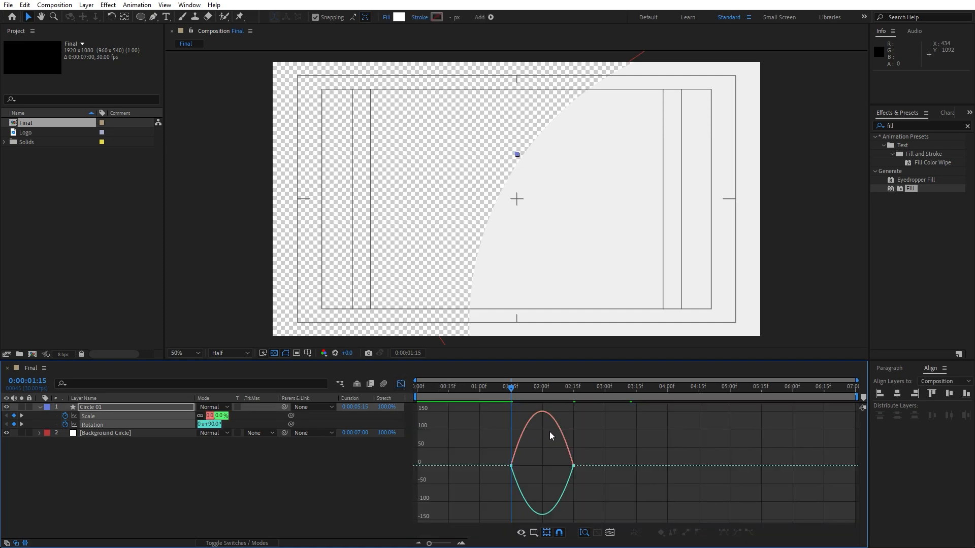
drag(590, 493, 541, 465)
click(400, 385)
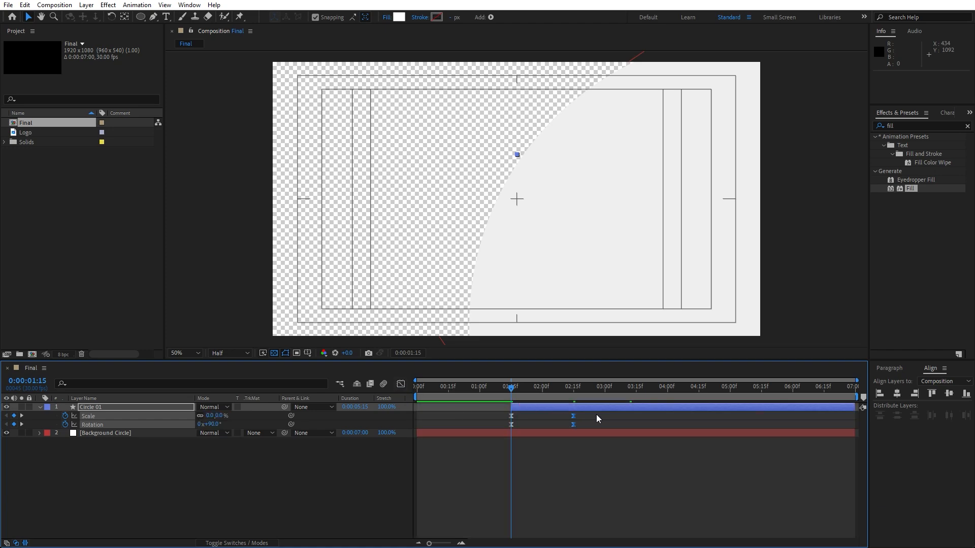
- Copy all four scale and rotation keyframes of Circle 01 and paste them at 0:00:04:15
drag(597, 412, 465, 441)
key(ctrl+c)
drag(511, 392, 699, 389)
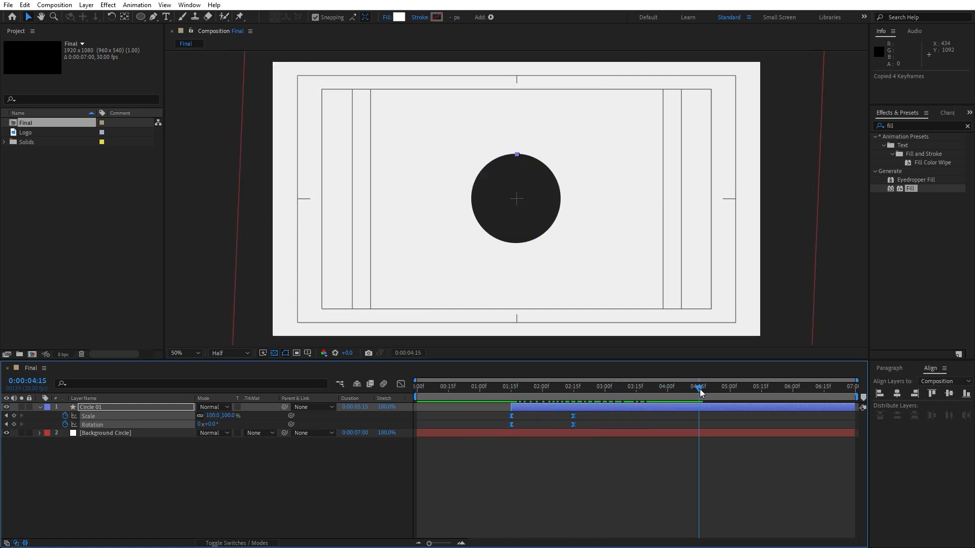
key(ctrl+v)
- Time-reverse the pasted scale and rotation keyframes of Circle 01
right_click(698, 425)
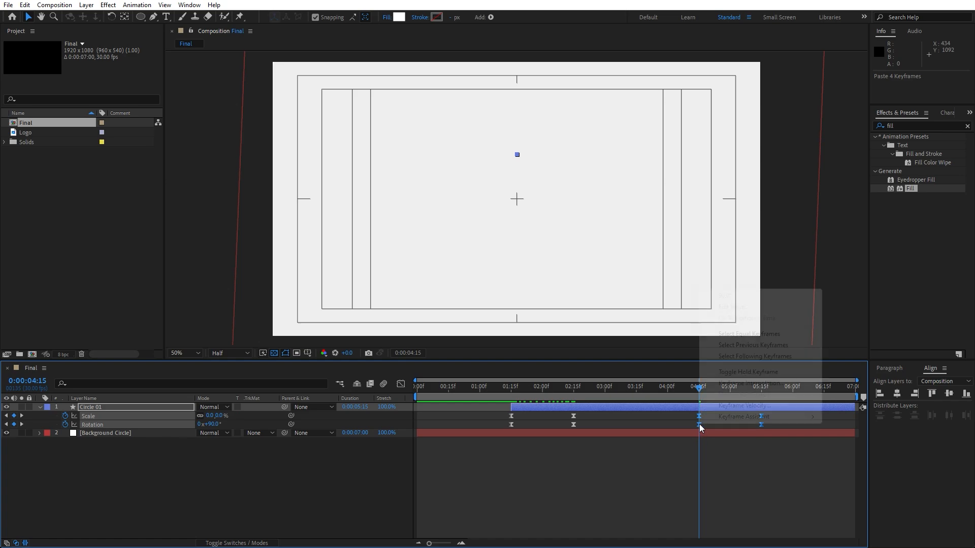
mouse_move(740, 419)
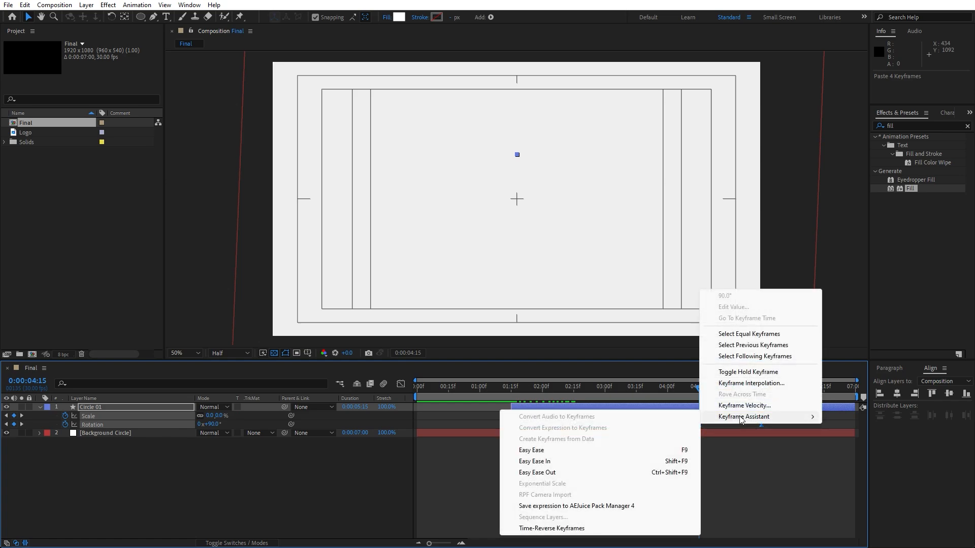
click(559, 529)
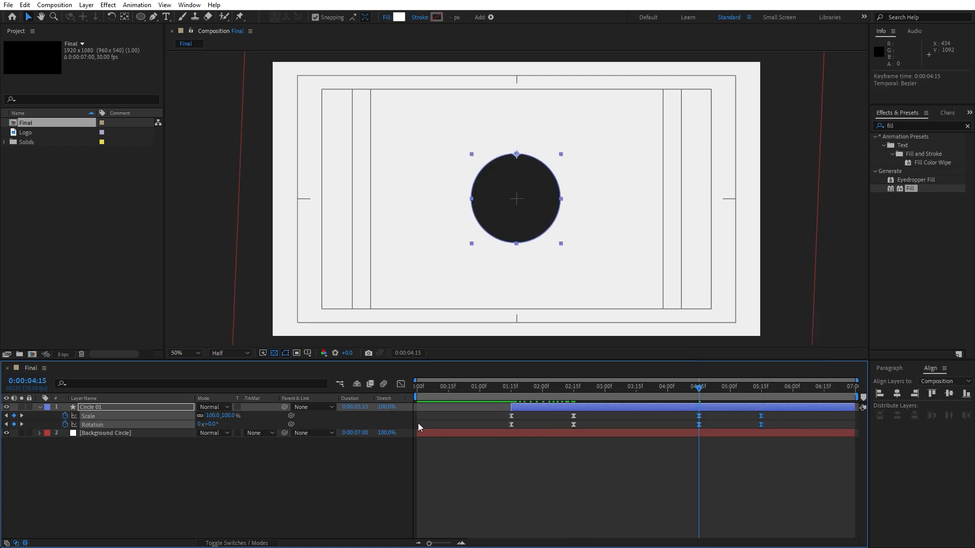
- Reshape the speed graphs of the reversed keyframes to peak sharply just after 0:00:04:15 and preview the animation
click(401, 386)
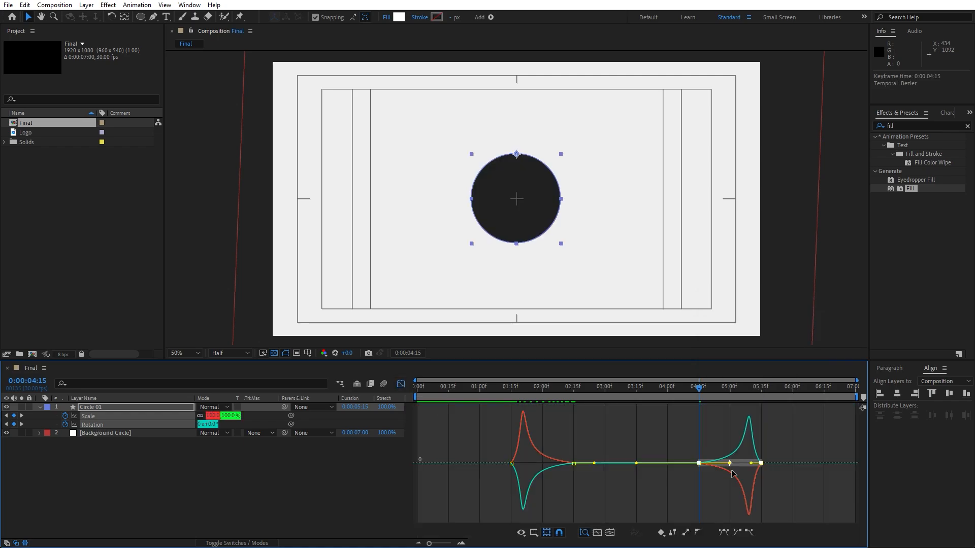
drag(688, 448, 710, 465)
drag(784, 443, 729, 464)
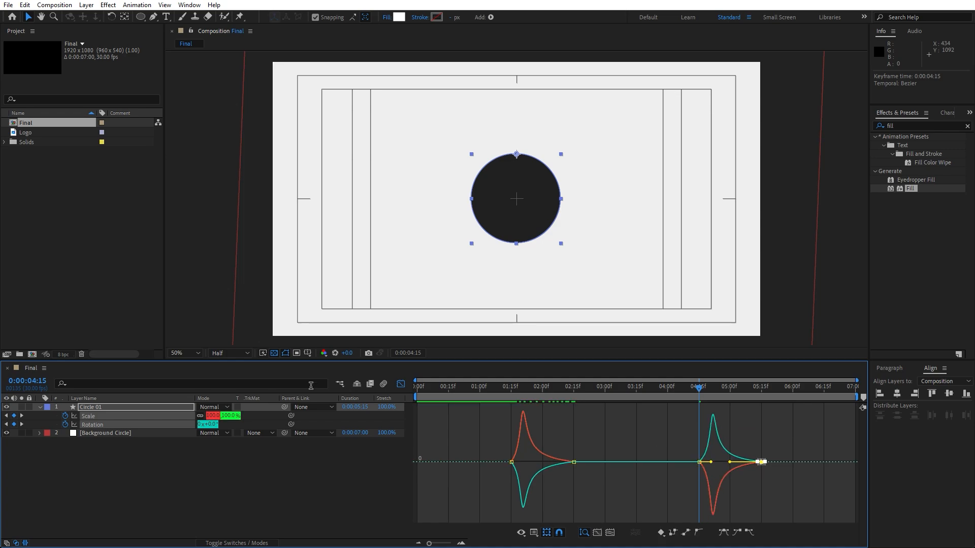
click(401, 384)
key(space)
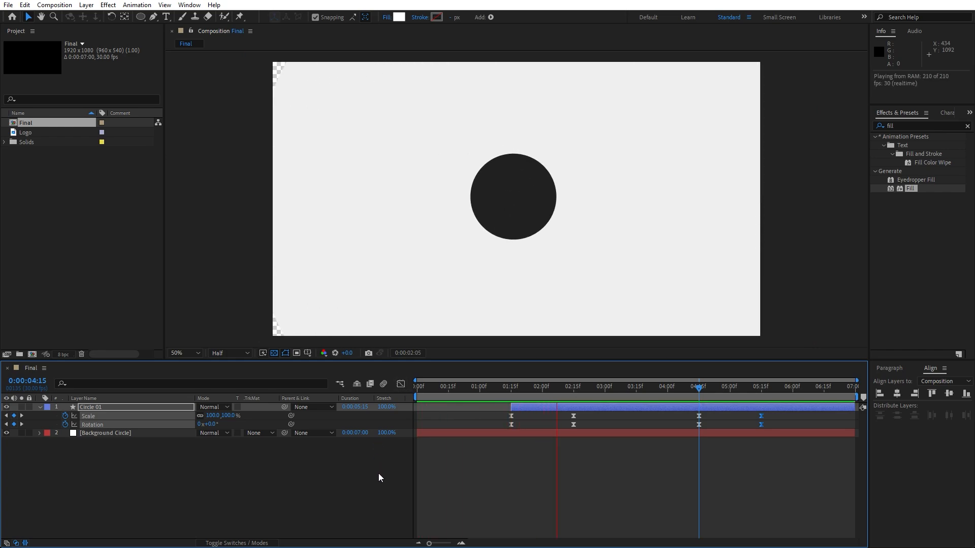
drag(595, 393, 663, 392)
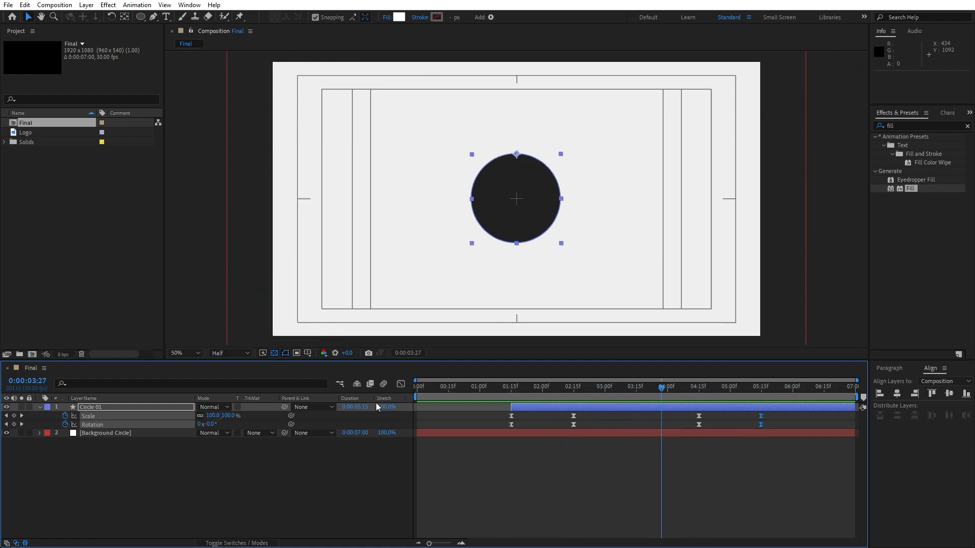
- Collapse Circle 01's properties and apply a Drop Shadow effect to that layer
click(40, 408)
click(105, 408)
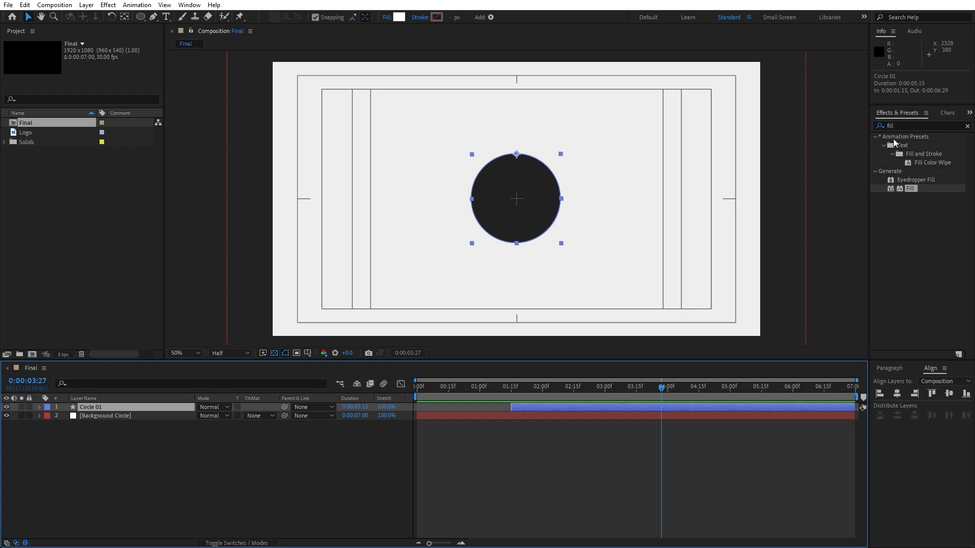
click(909, 126)
text(drop s)
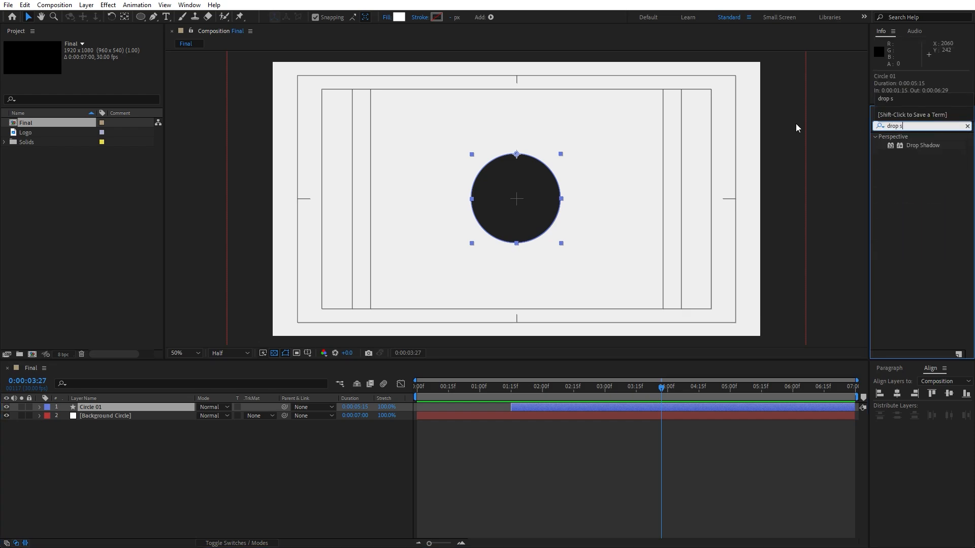
drag(923, 145, 144, 406)
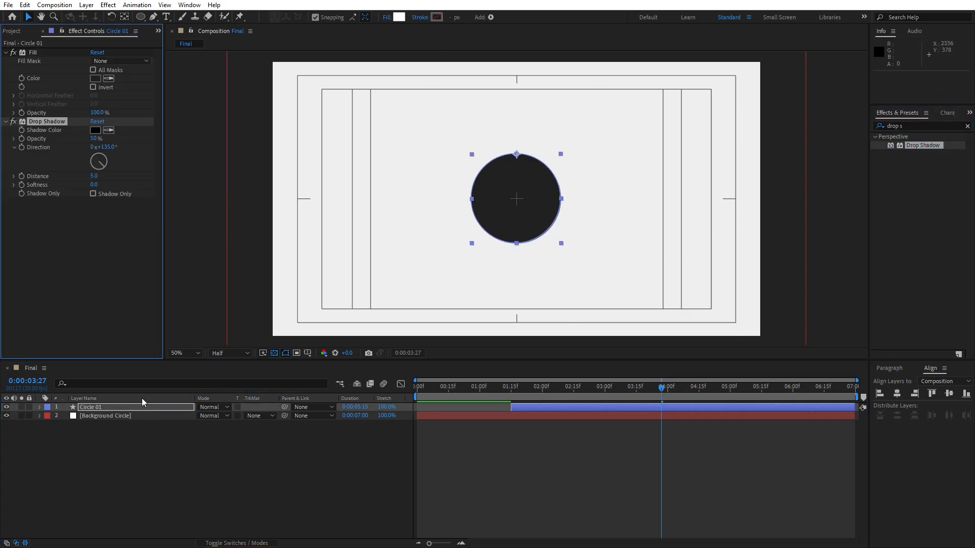
- Set Circle 01's drop shadow distance to 10 and its softness to 50
click(93, 176)
text(10)
click(87, 248)
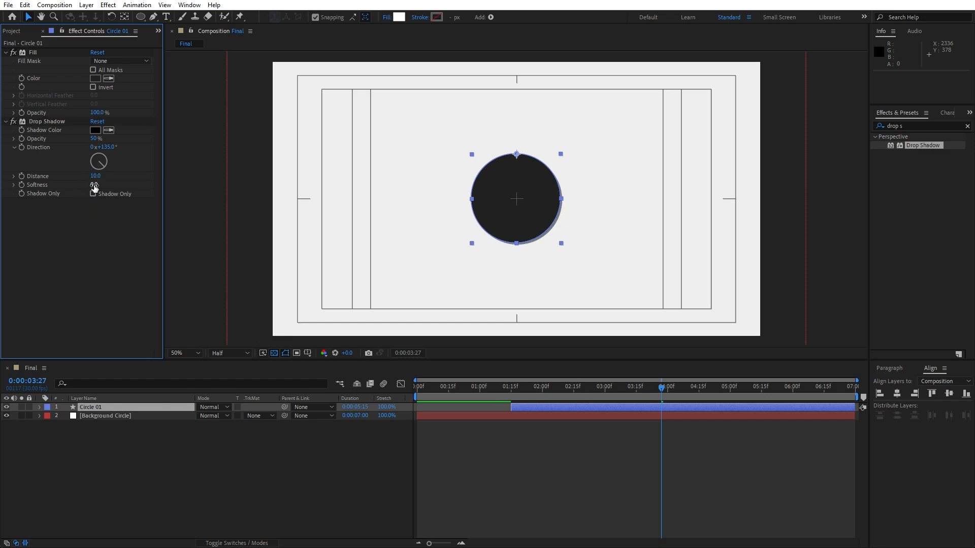
click(94, 185)
click(98, 244)
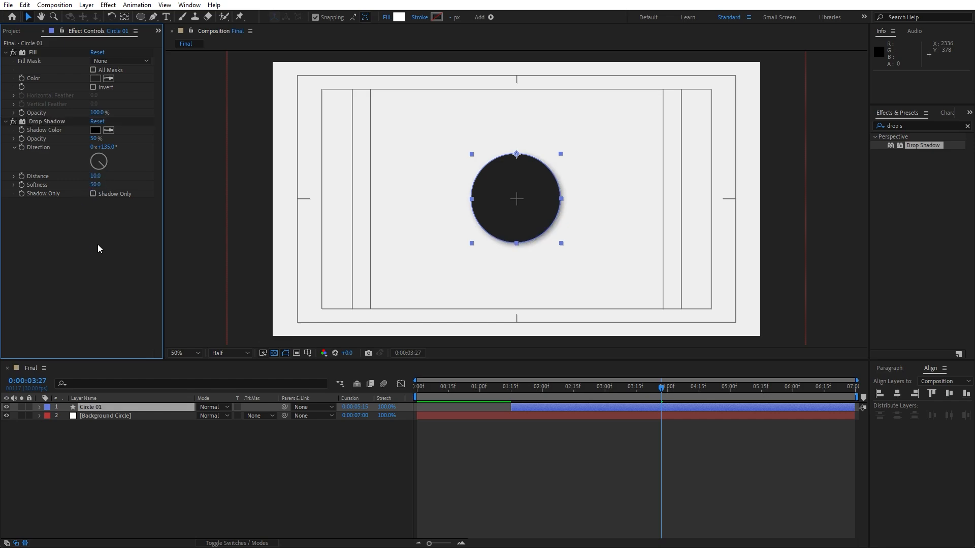
- Change the shadow color of Circle 01's drop shadow to hex EFEFEF
click(95, 130)
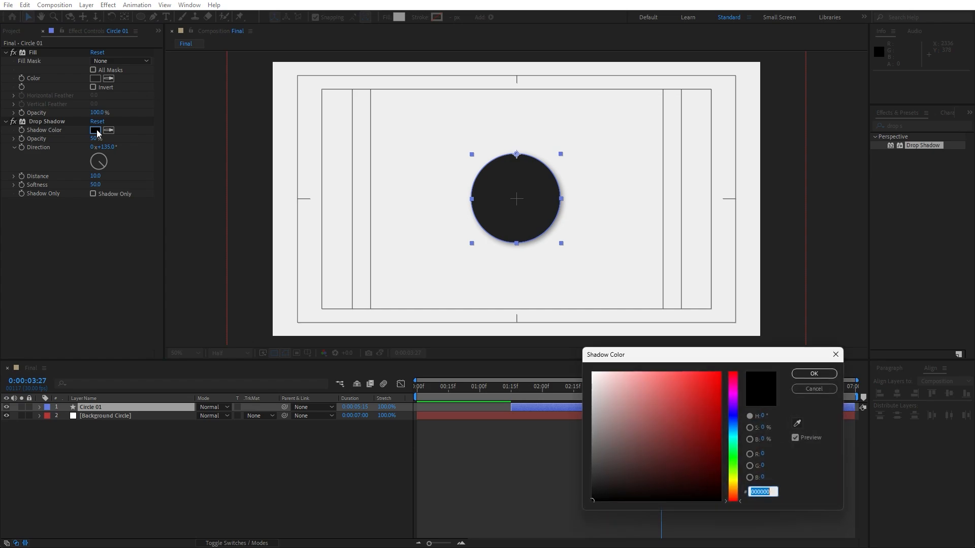
text(EFE)
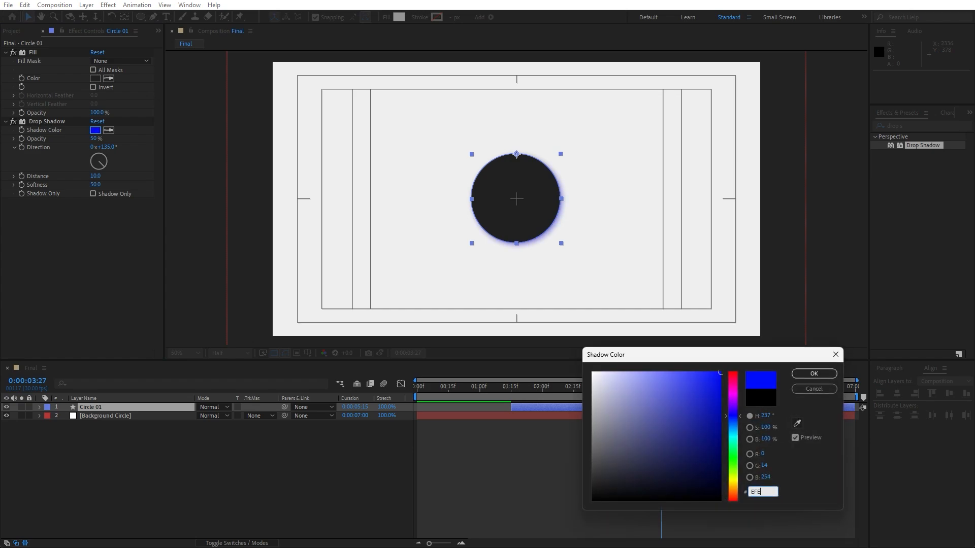
text(FEF)
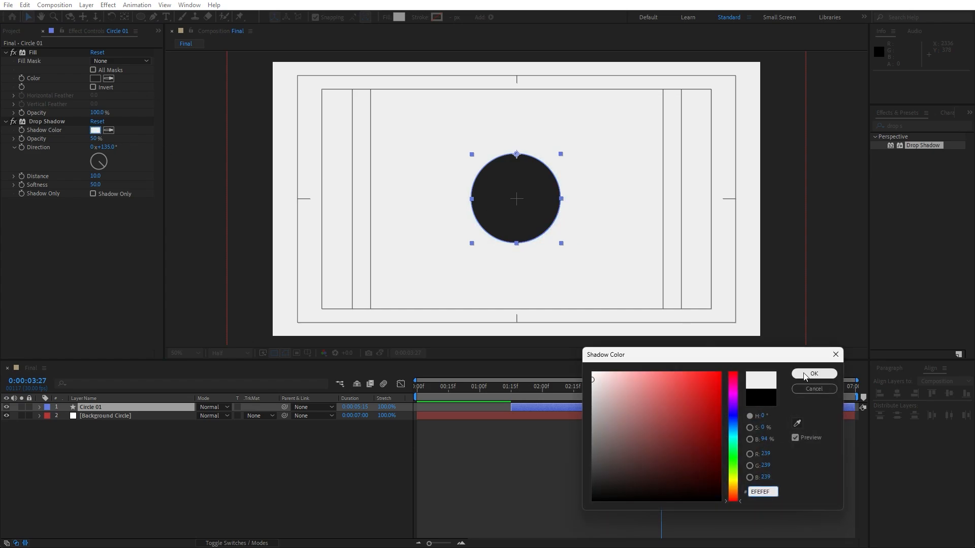
click(812, 374)
- Duplicate Circle 01 into Circle 02 through Circle 05, starting each copy two frames after the previous one, and preview the staggered animation
click(105, 407)
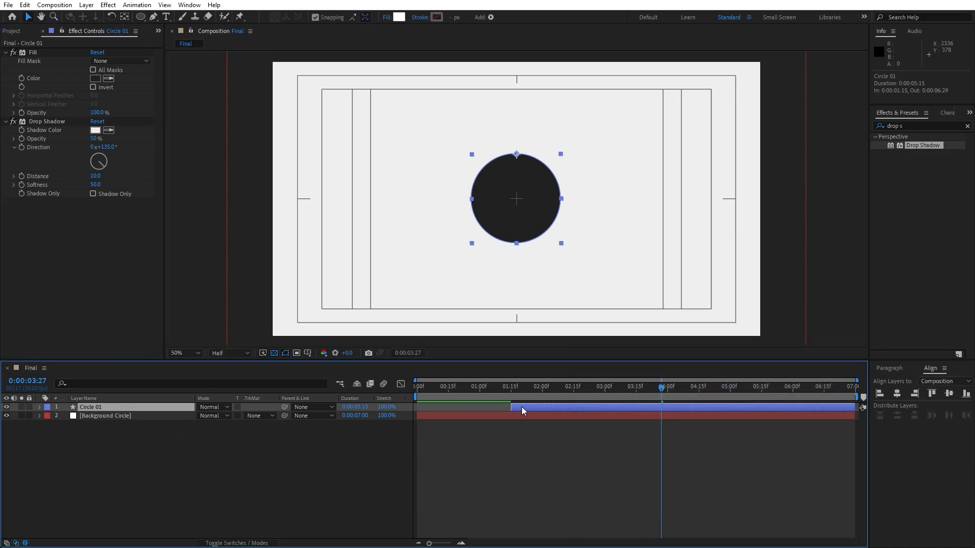
key(ctrl+d)
drag(524, 408, 532, 406)
key(ctrl+d)
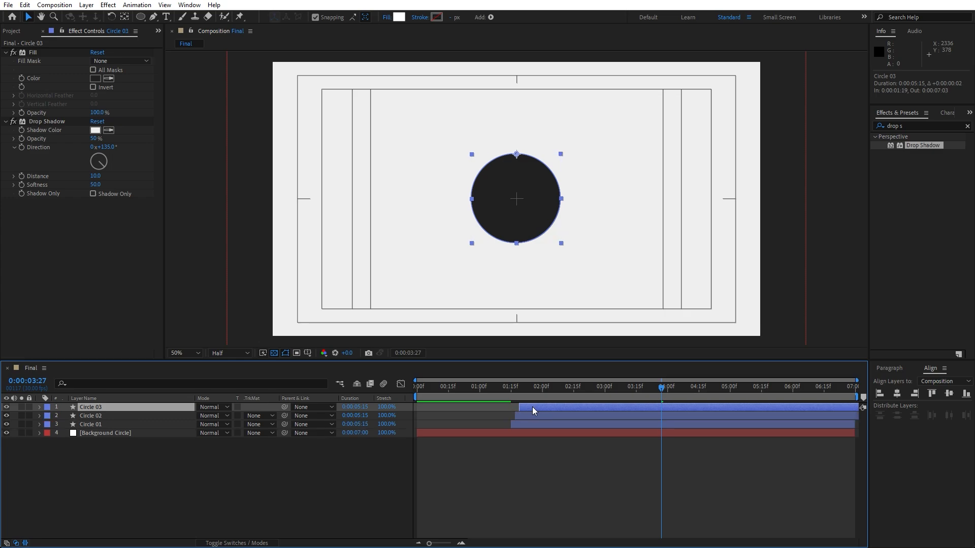
key(ctrl+d)
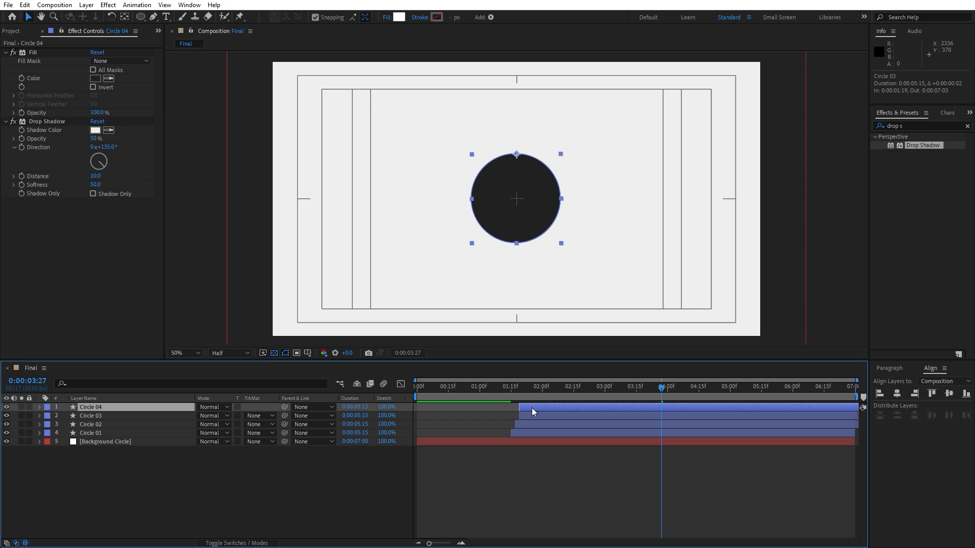
drag(532, 408, 536, 408)
key(ctrl+d)
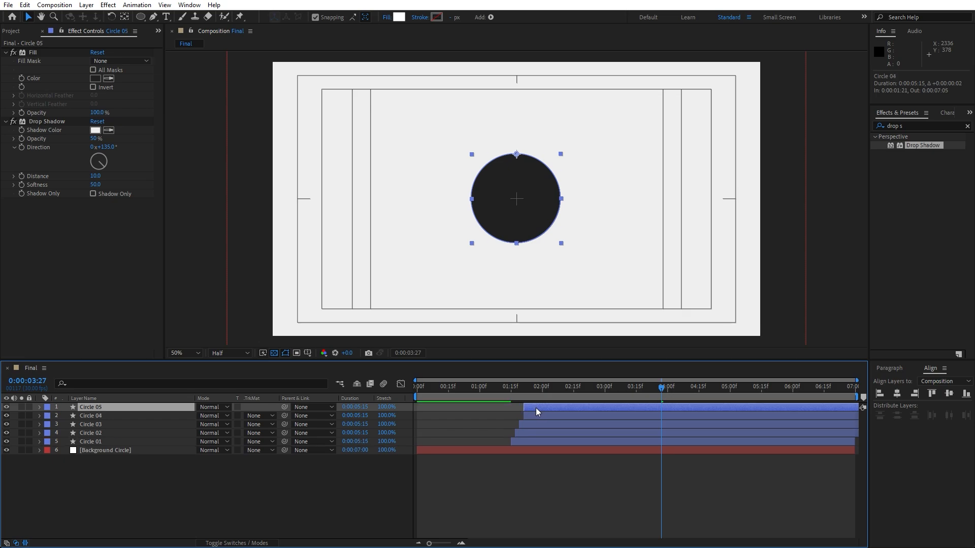
drag(536, 408, 555, 392)
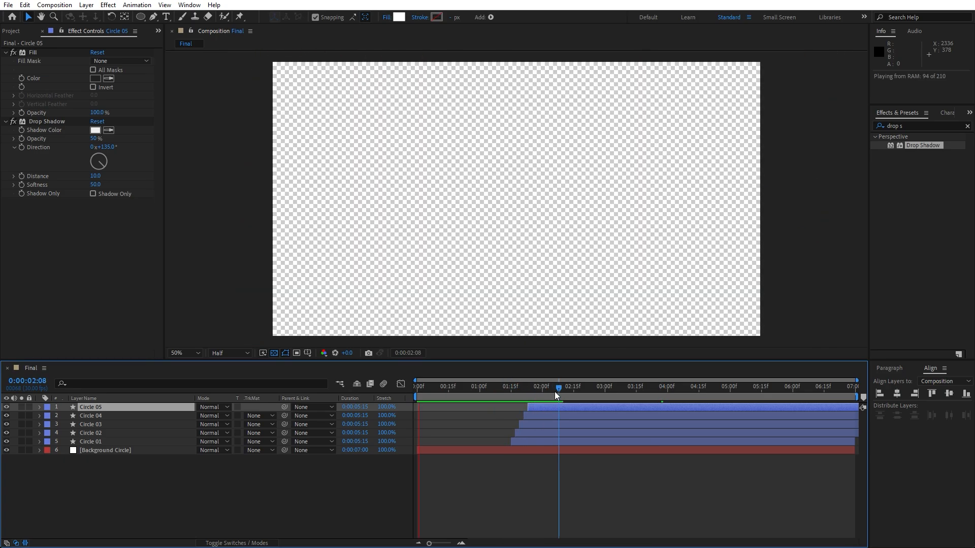
key(space)
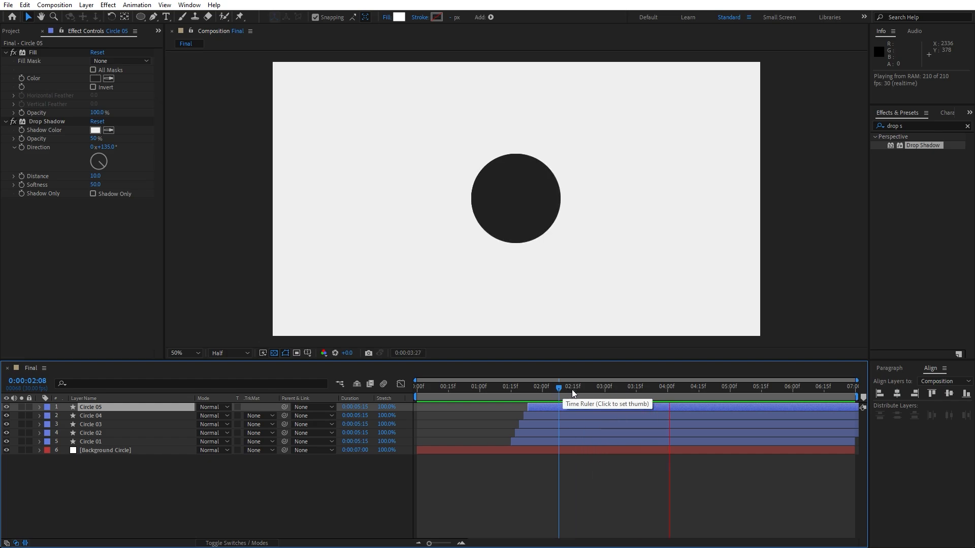
mouse_move(571, 389)
mouse_down()
mouse_move(560, 392)
mouse_move(584, 394)
mouse_up()
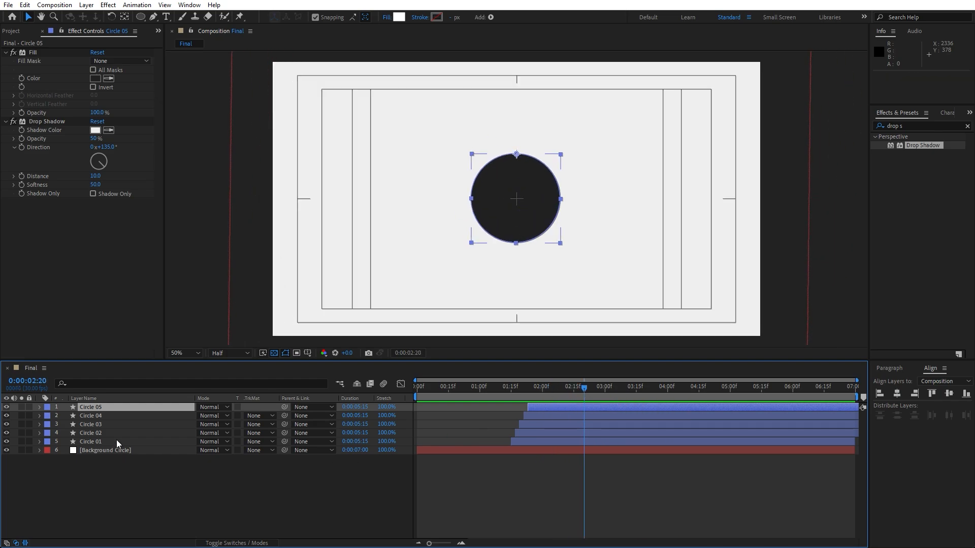
- Reveal the keyframes of all five circles and move the exit keyframes of Circle 02 and Circle 03 earlier, starting Circle 03's at 0:00:04:11
click(100, 441)
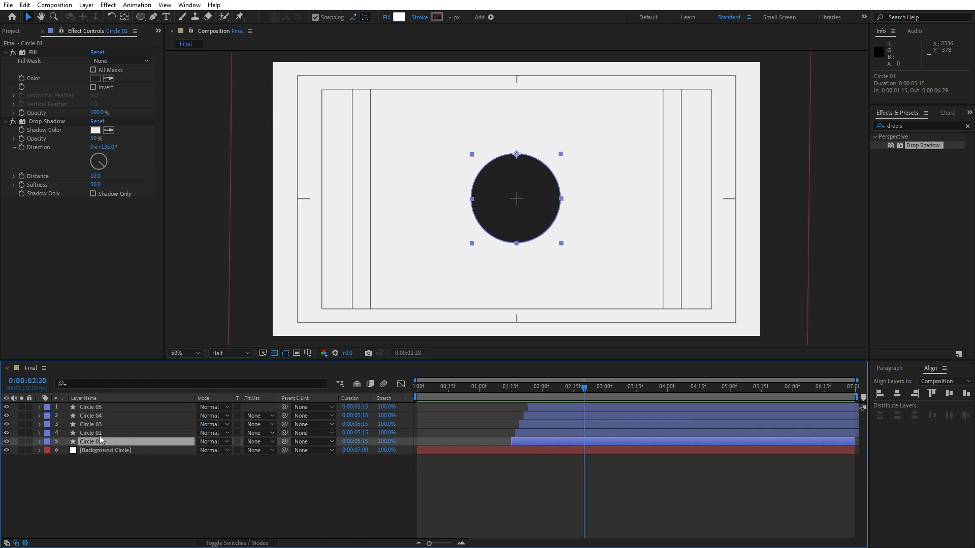
shift+click(99, 410)
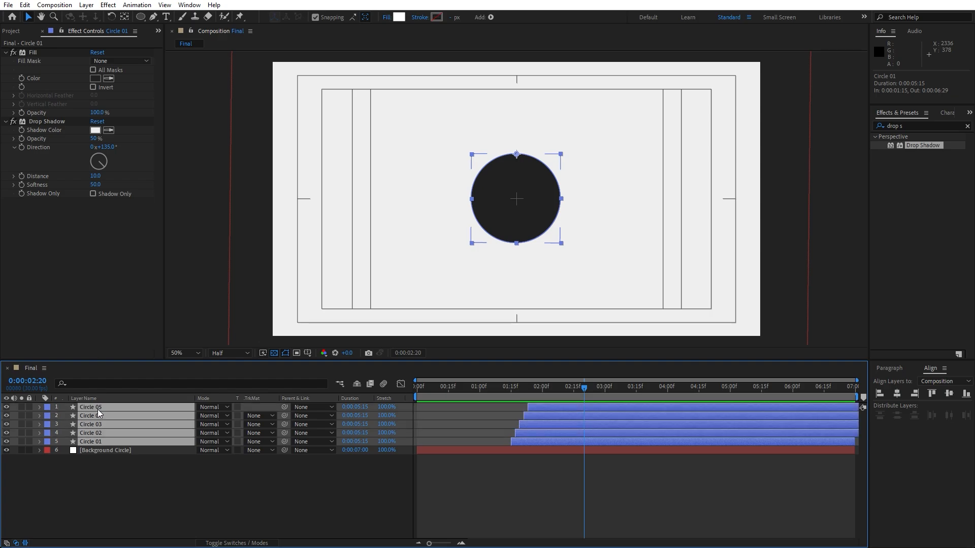
key(u)
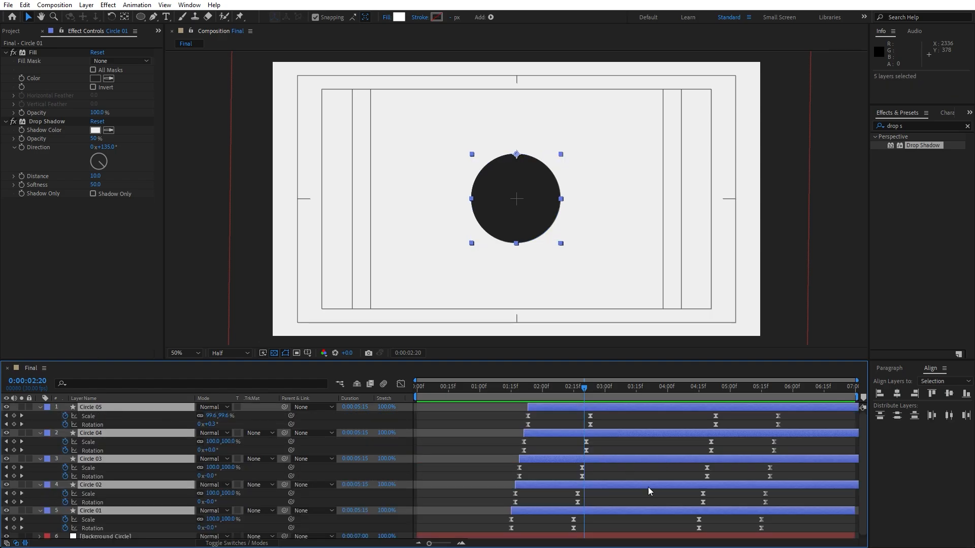
drag(779, 495, 695, 500)
drag(783, 474, 690, 469)
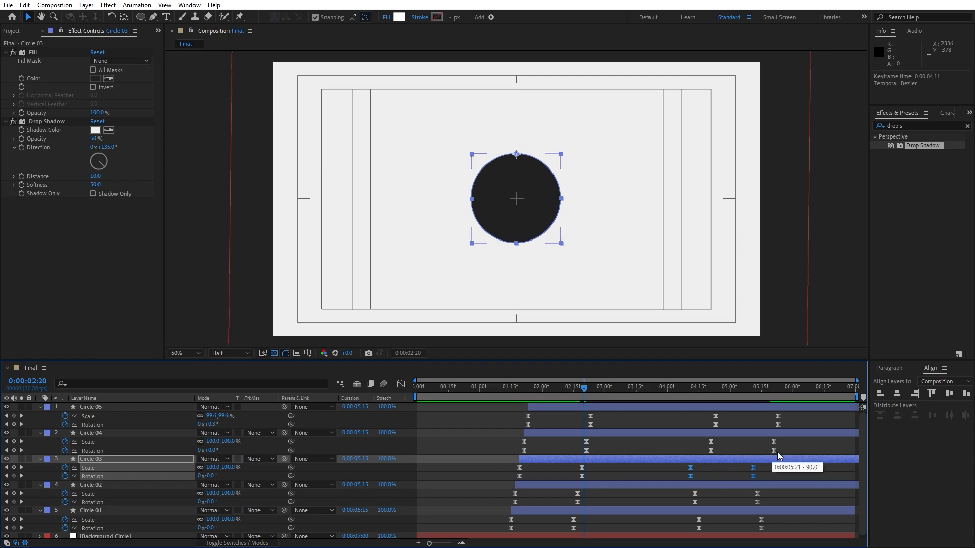
- Move the exit keyframes of Circle 04 and Circle 05 earlier, starting Circle 05's at 0:00:04:06, and preview the staggered exit
mouse_move(789, 441)
mouse_down()
mouse_move(693, 454)
mouse_move(701, 444)
mouse_move(781, 454)
mouse_up()
drag(713, 445, 686, 446)
drag(709, 412, 782, 429)
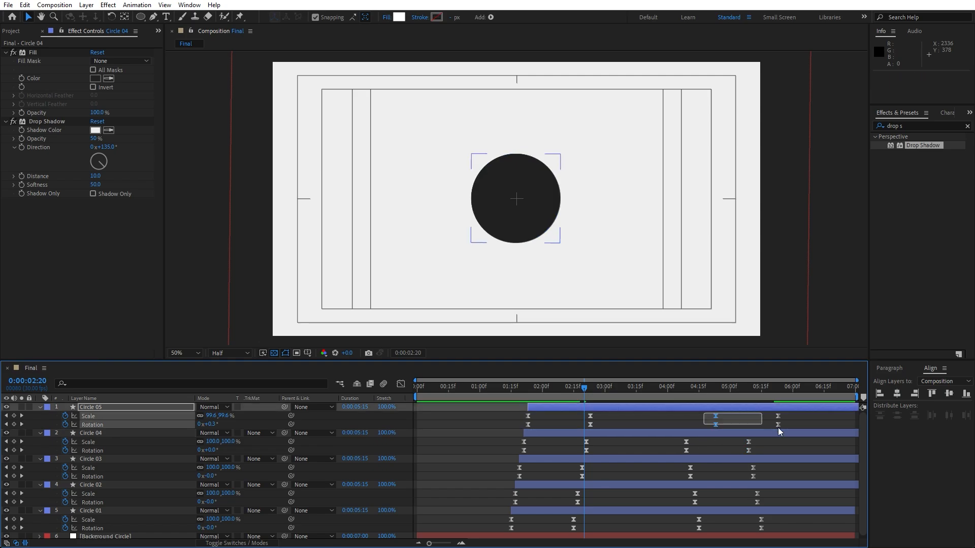
drag(715, 418, 678, 420)
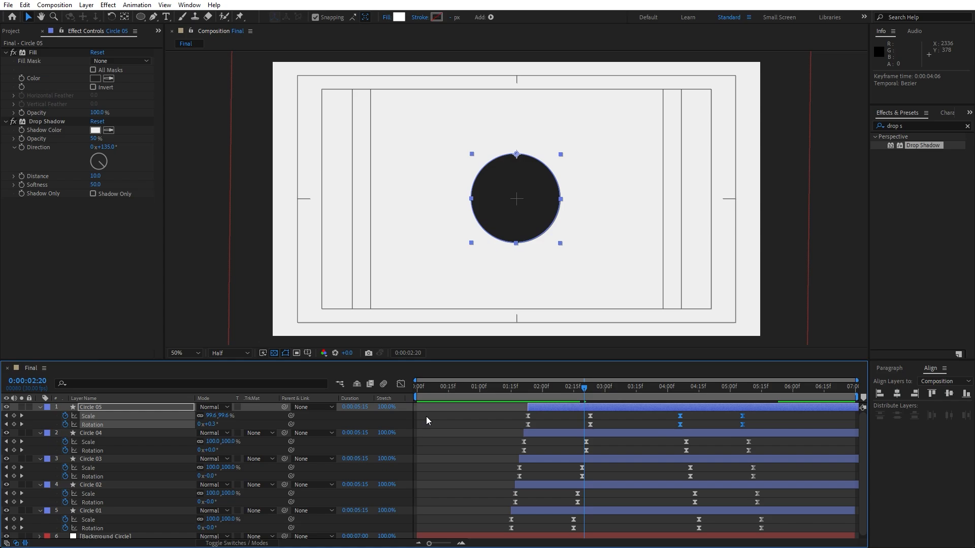
key(space)
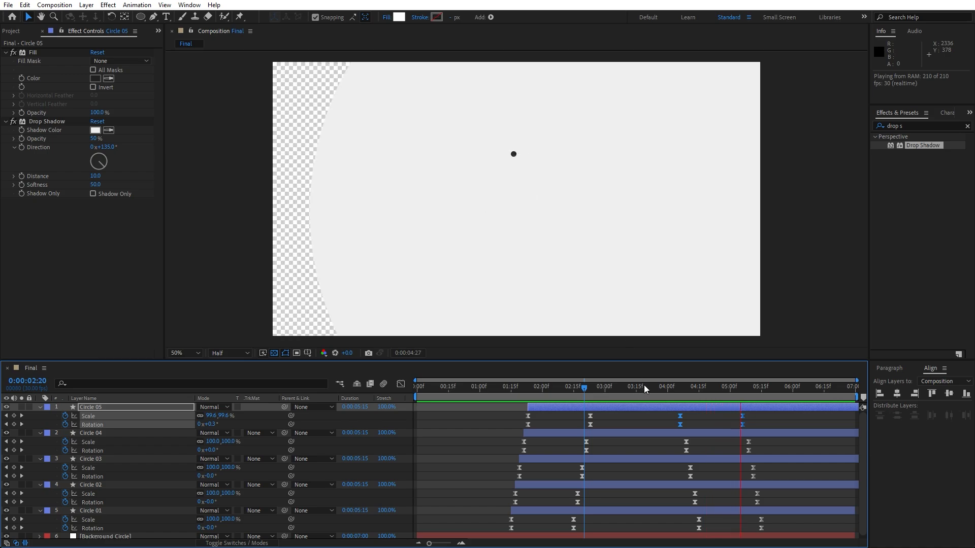
key(space)
- Collapse the revealed properties of all circle layers and deselect everything
click(39, 408)
key(ctrl+a)
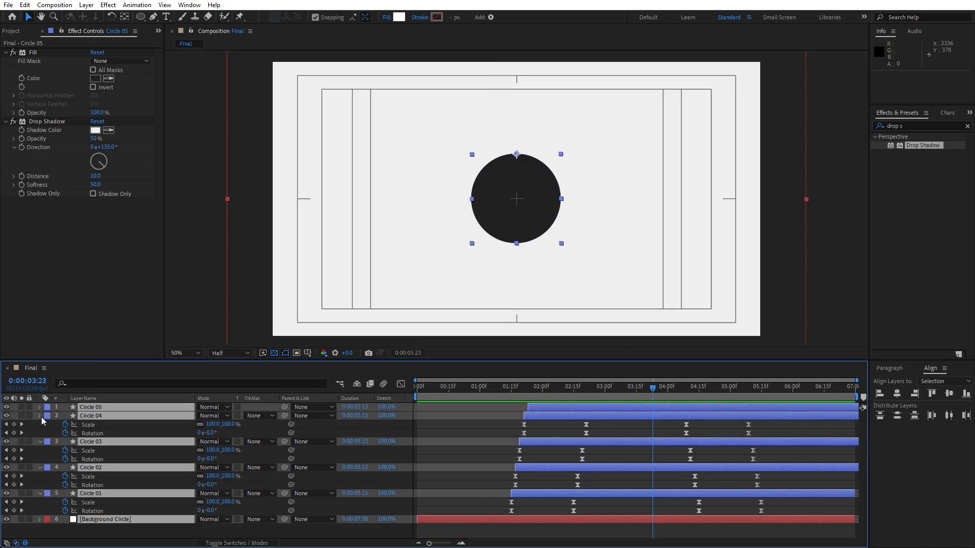
click(41, 417)
key(ctrl+shift+a)
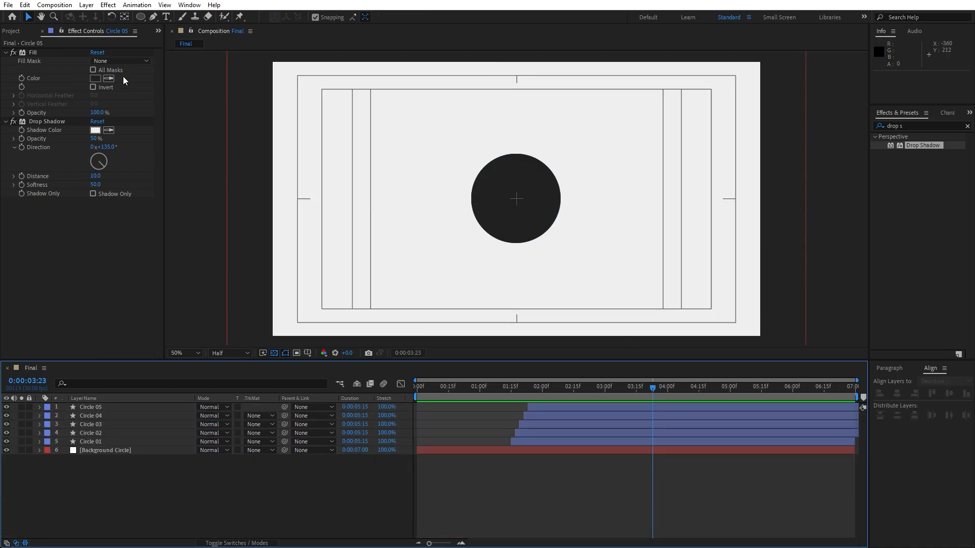
- Add the Logo footage as the topmost layer of the Final composition and trim its start to 0:00:01:15
click(42, 31)
click(31, 133)
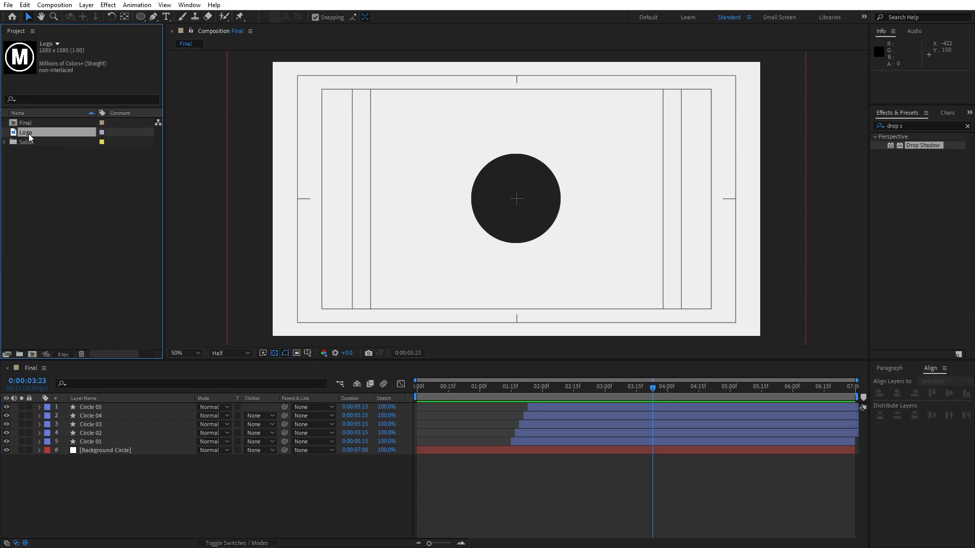
drag(26, 133, 131, 403)
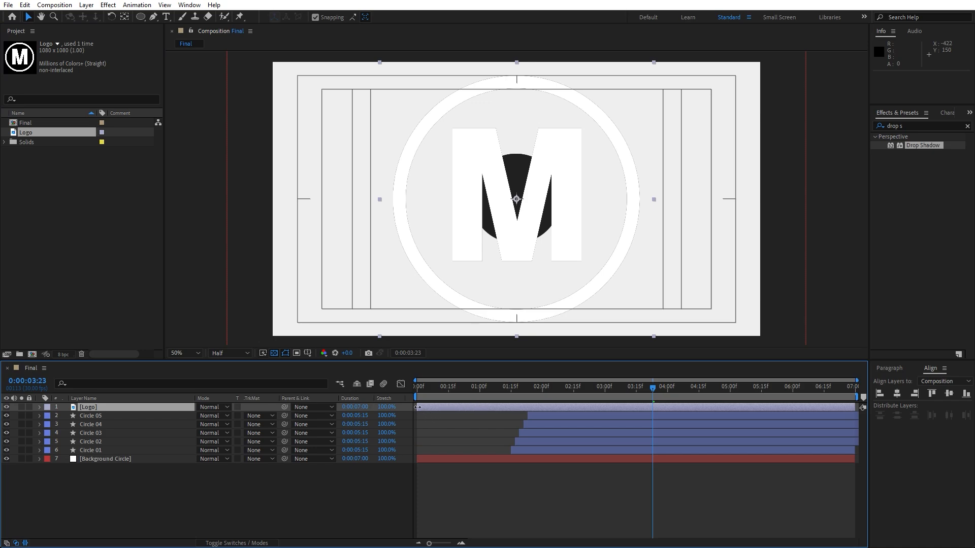
drag(418, 408, 510, 413)
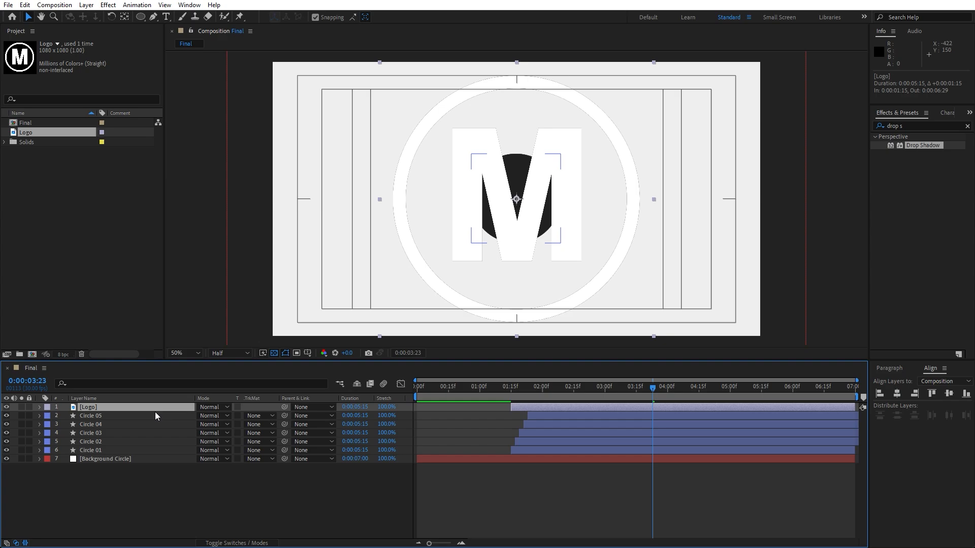
- Scale the Logo layer to 21% so it fits inside the dark circle, checking the fit at 0:00:02:23
key(s)
click(213, 415)
text(20)
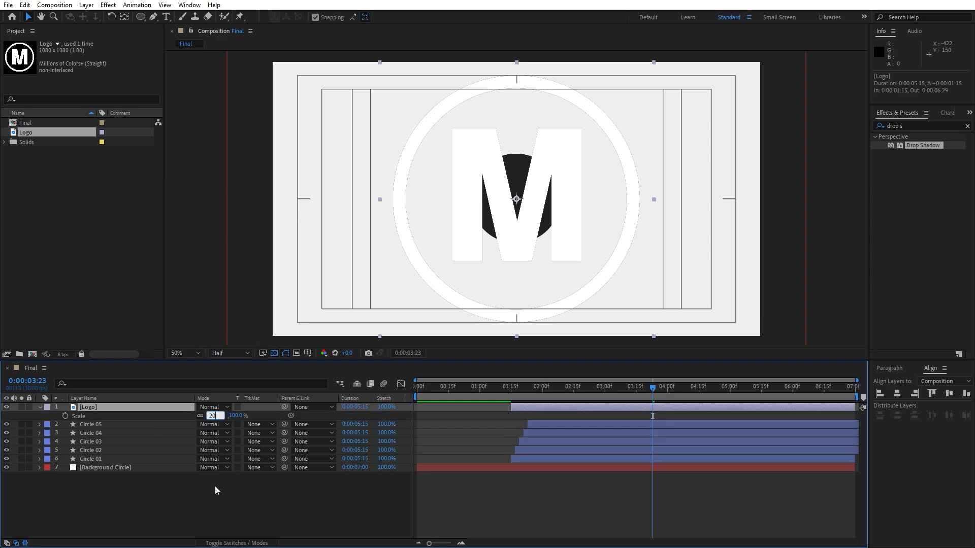
click(215, 486)
drag(532, 389, 590, 388)
click(218, 415)
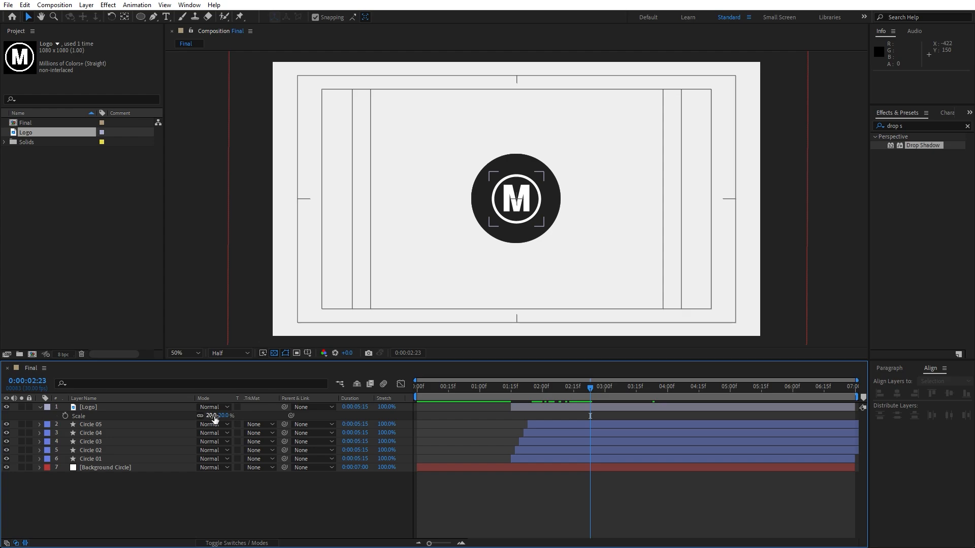
click(213, 415)
text(21)
key(Return)
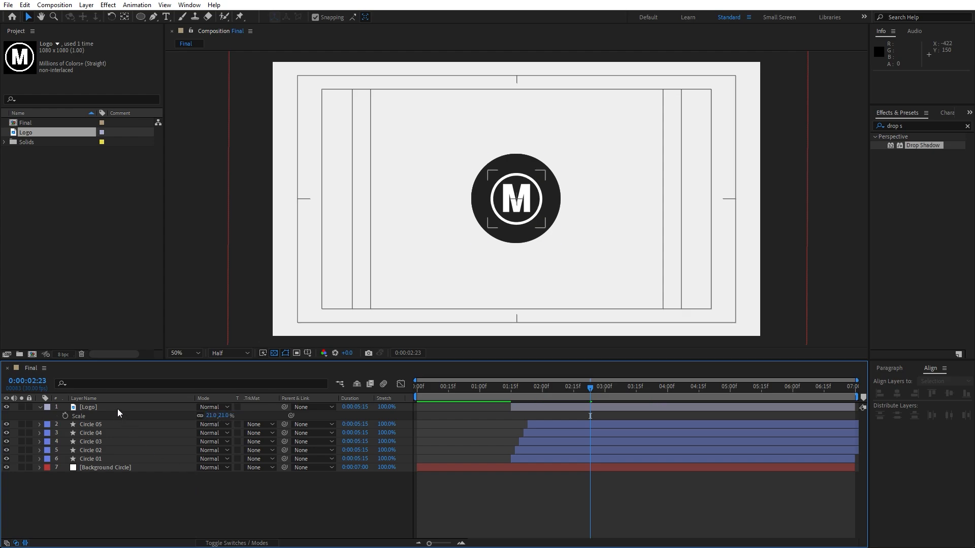
- Nudge the Logo layer horizontally to position 958, 540 within the dark circle
click(120, 407)
key(Left)
key(Return)
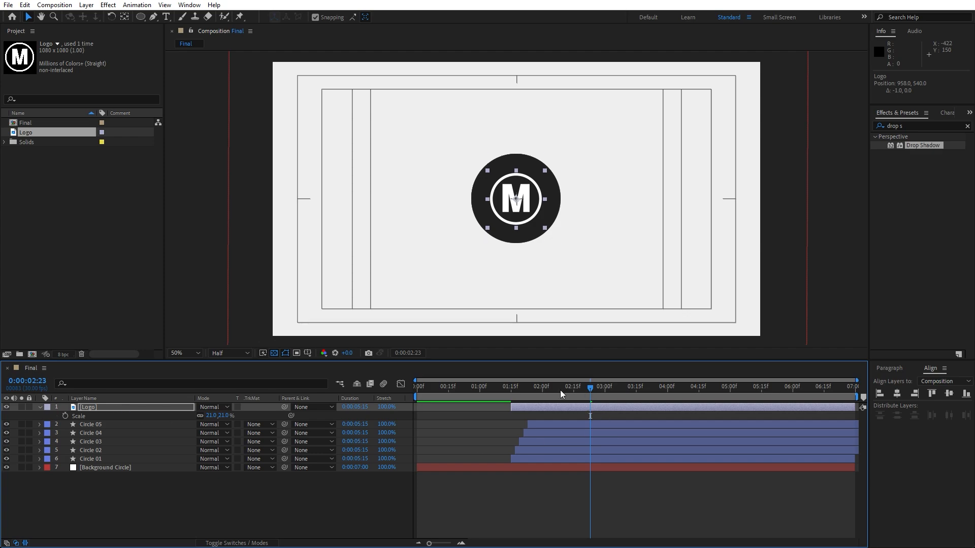
- Duplicate Circle 05, place the copy above the Logo layer, rename it Matte, and check the frame at 0:00:02:01
click(103, 425)
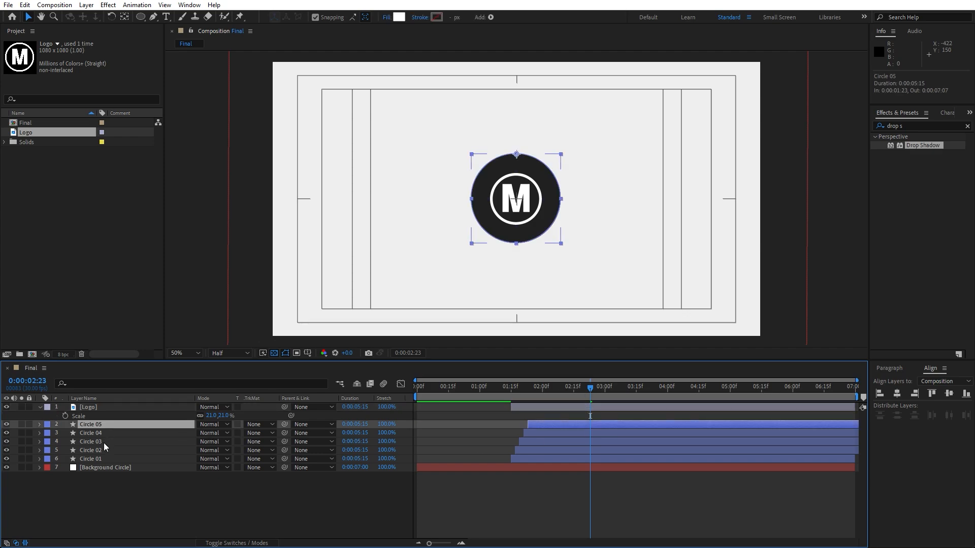
key(ctrl+d)
drag(99, 428, 103, 408)
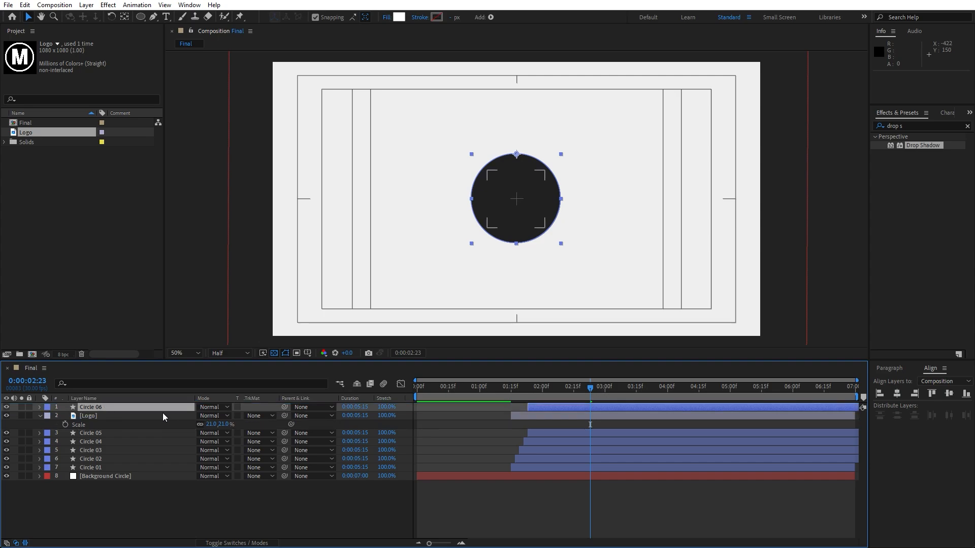
key(Return)
text(Matte)
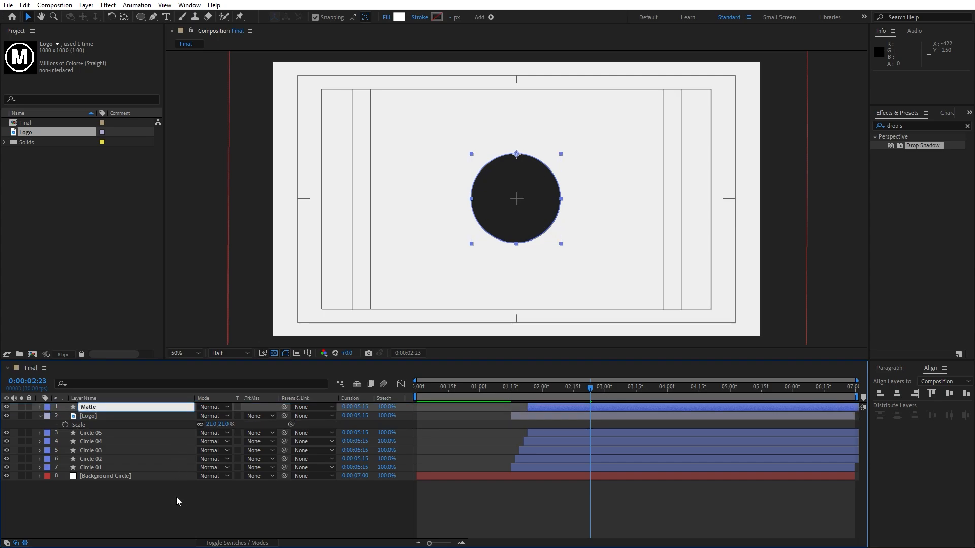
click(176, 498)
drag(548, 392, 544, 396)
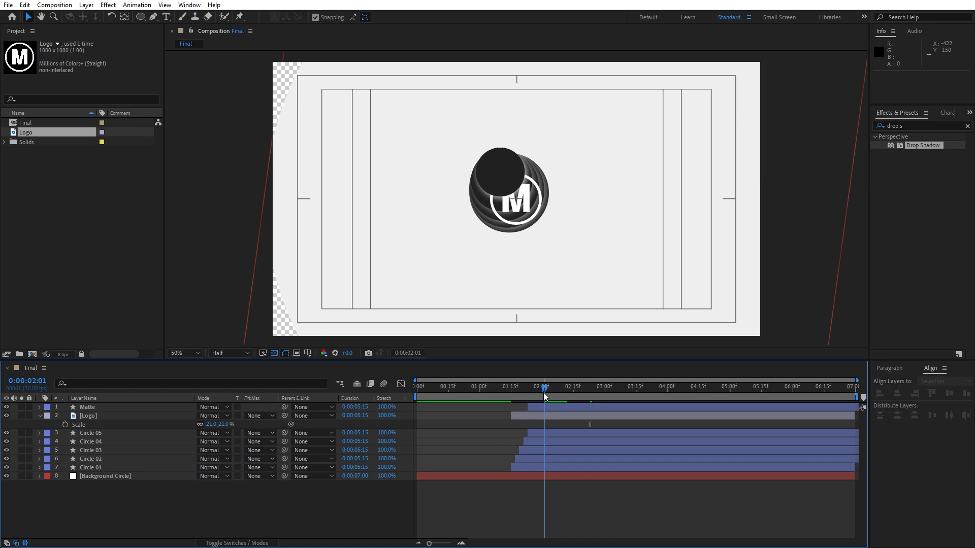
- Animate the Logo layer's position from 958, 203 at 0:00:02:01 to its reset position of 960, 540 at 0:00:03:00
click(81, 416)
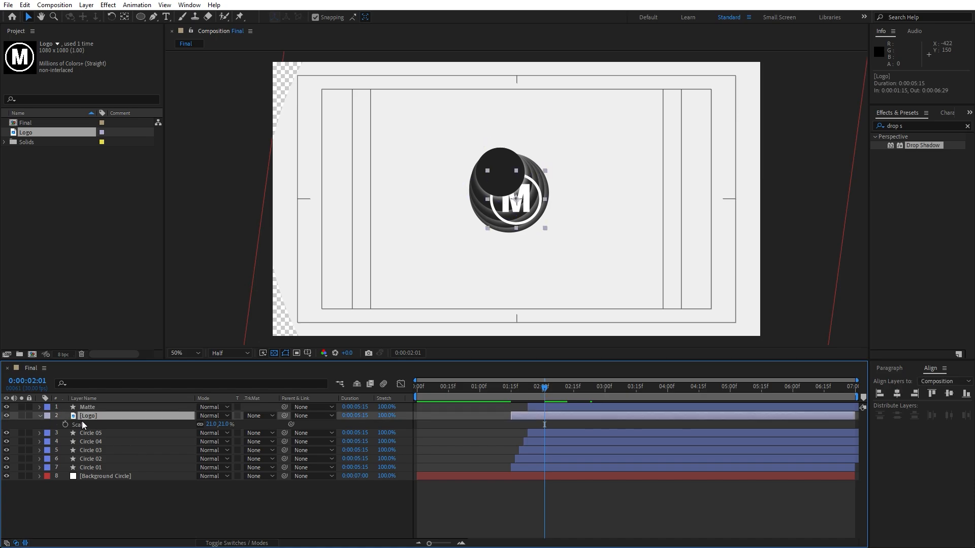
key(p)
click(65, 425)
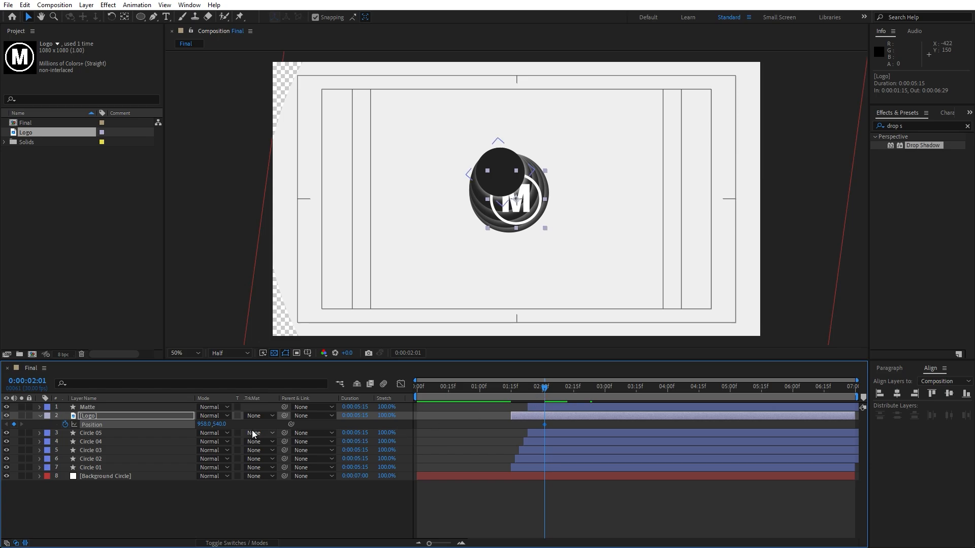
drag(218, 425, 72, 399)
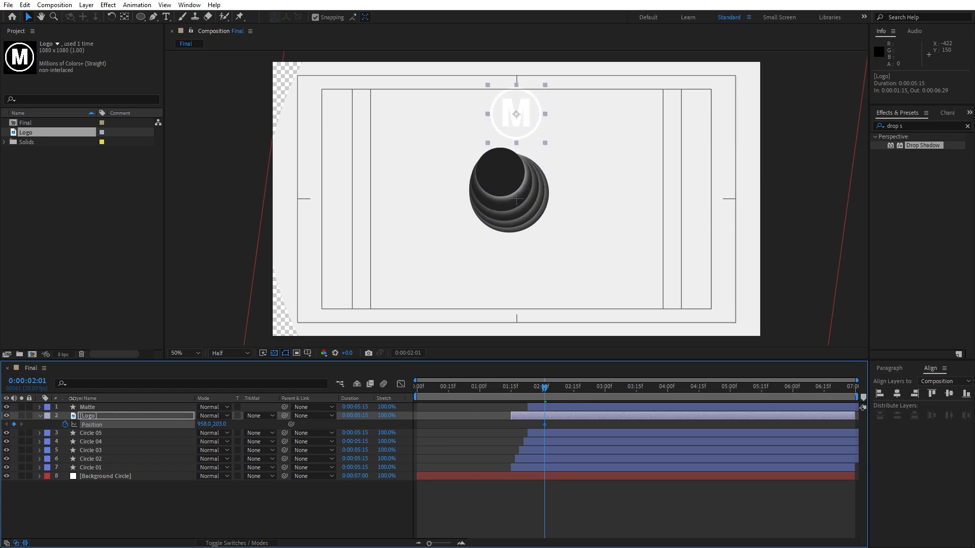
drag(541, 389, 605, 401)
right_click(95, 426)
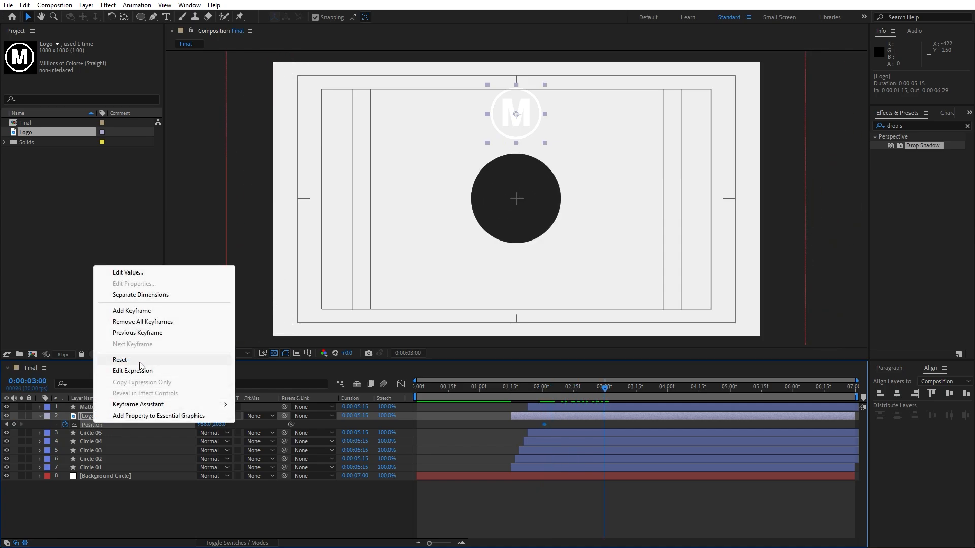
click(119, 360)
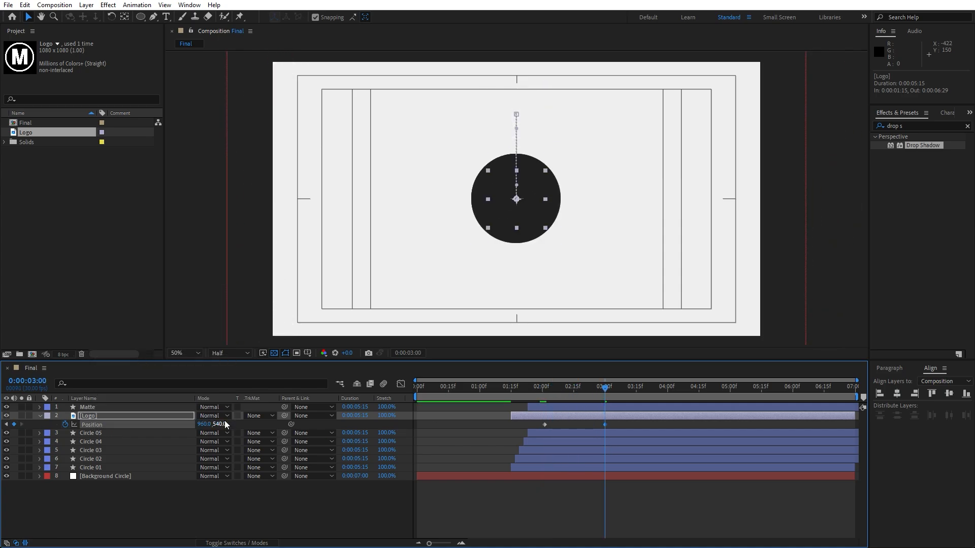
- Set the Logo layer's track matte to Alpha so the Matte layer above reveals it
click(251, 416)
click(264, 443)
click(102, 408)
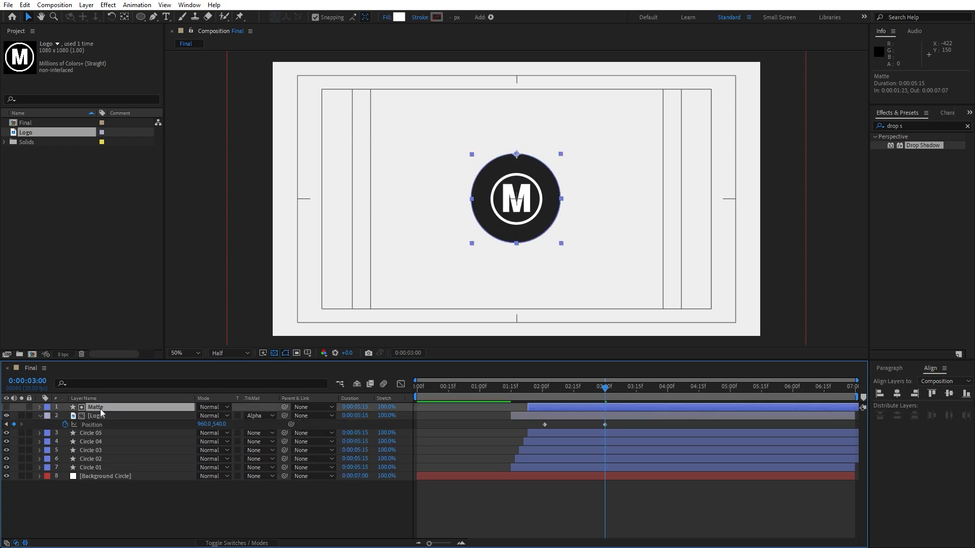
- Ease both Logo position keyframes, lengthen the ease into the last one in the speed graph, and preview the animation
drag(617, 424, 507, 431)
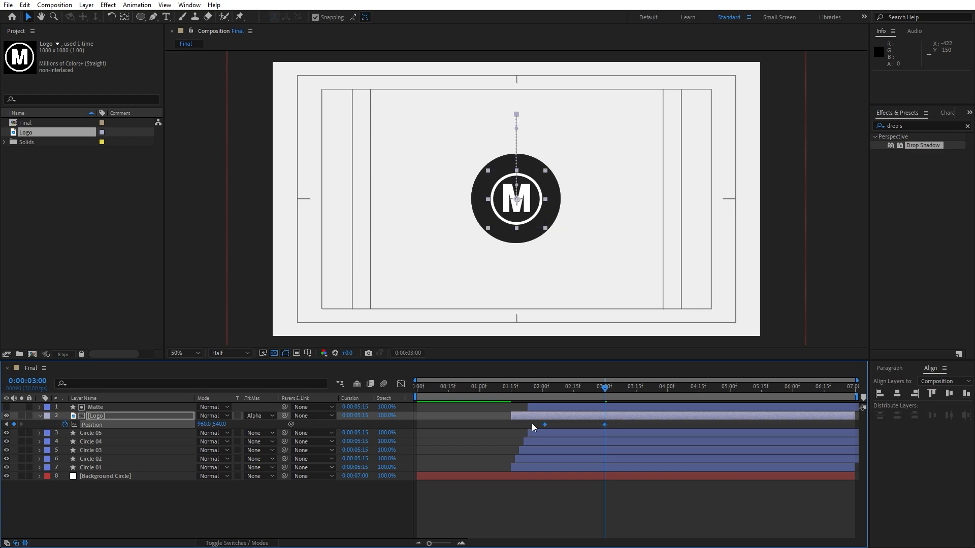
click(400, 384)
drag(625, 481, 575, 515)
click(400, 385)
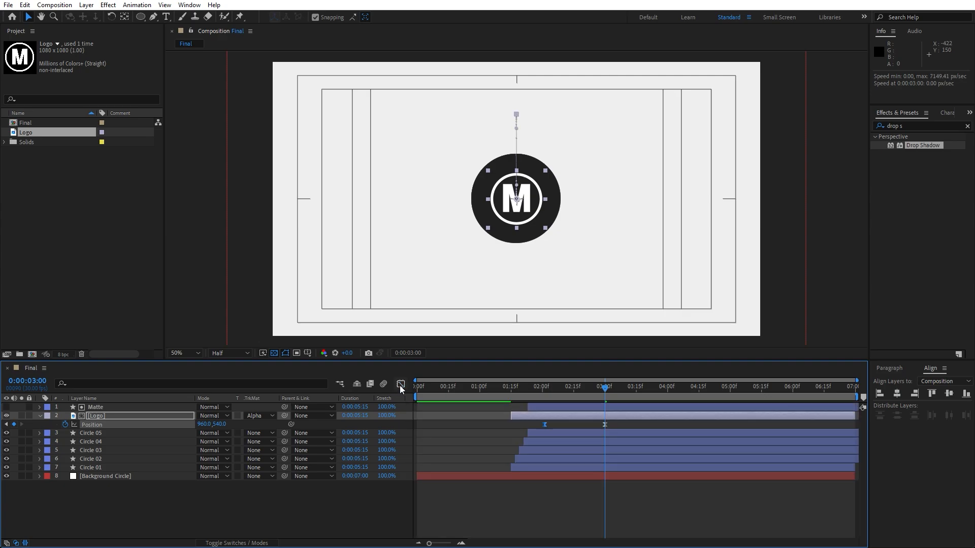
key(space)
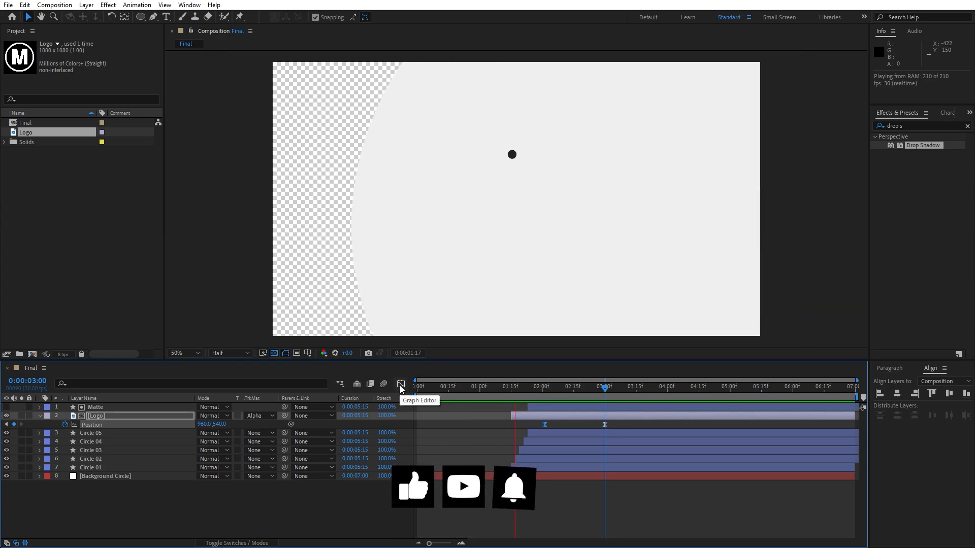
- Copy the Logo layer's two position keyframes and paste them at 0:00:03:15
drag(534, 377, 619, 390)
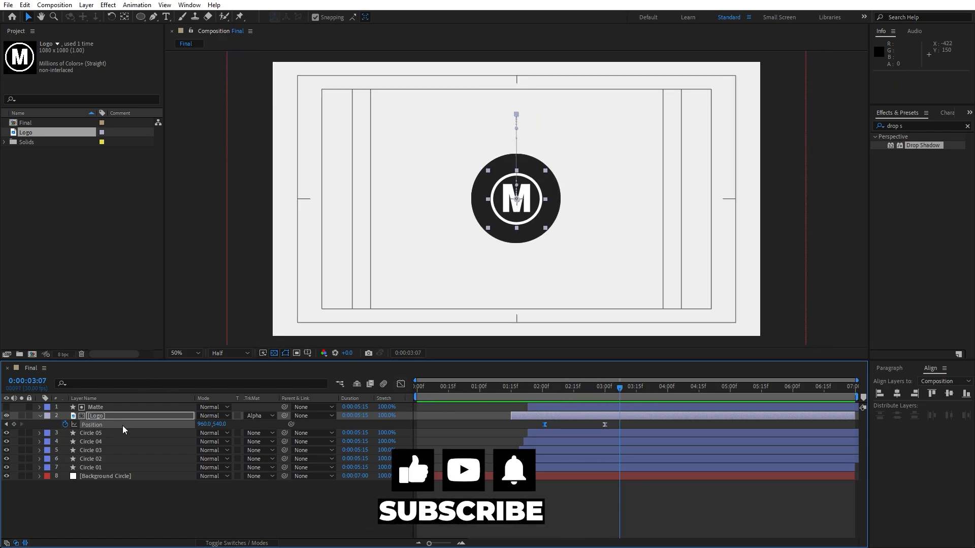
drag(629, 424, 482, 434)
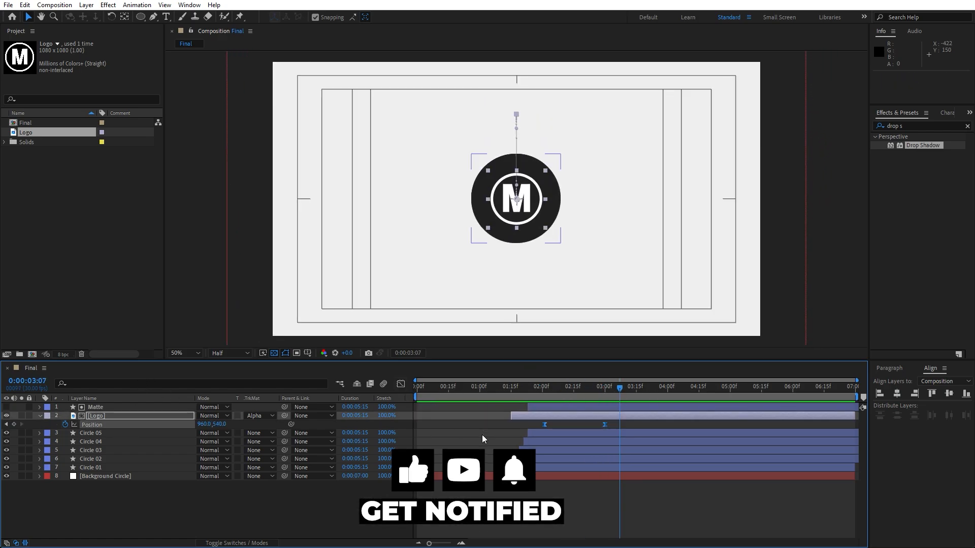
key(ctrl+c)
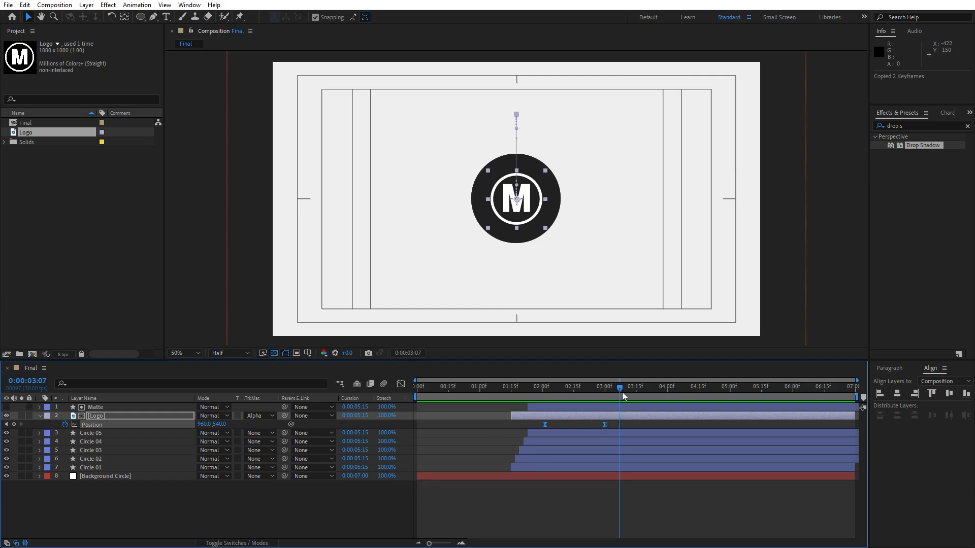
click(623, 392)
drag(625, 391, 638, 394)
key(ctrl+v)
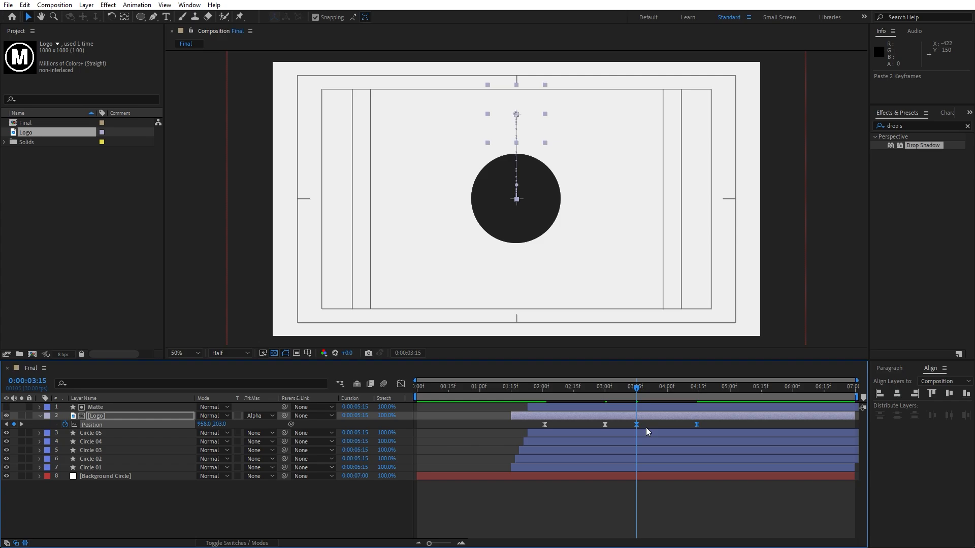
- Time-reverse the two pasted Logo position keyframes, check the frame at 0:00:03:11, and collapse the layer's properties
right_click(635, 425)
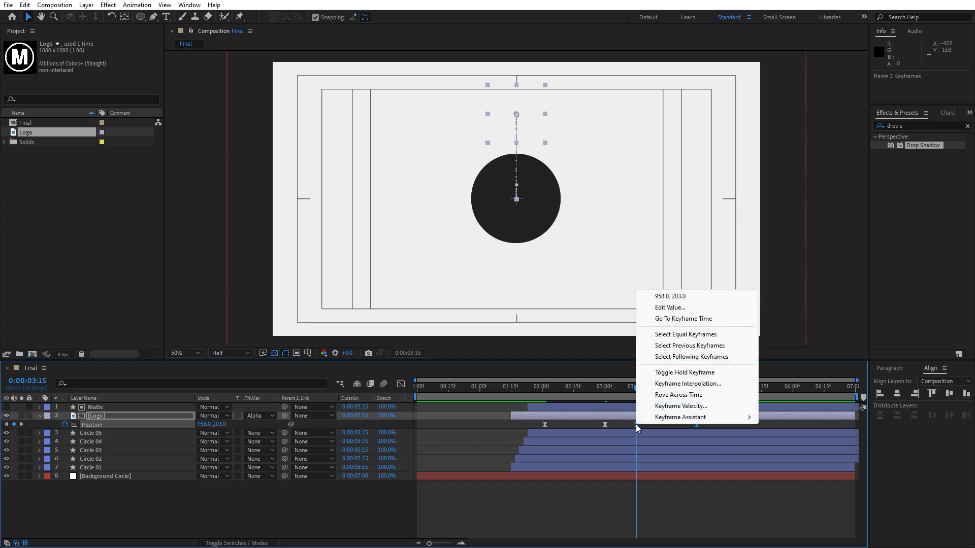
mouse_move(699, 418)
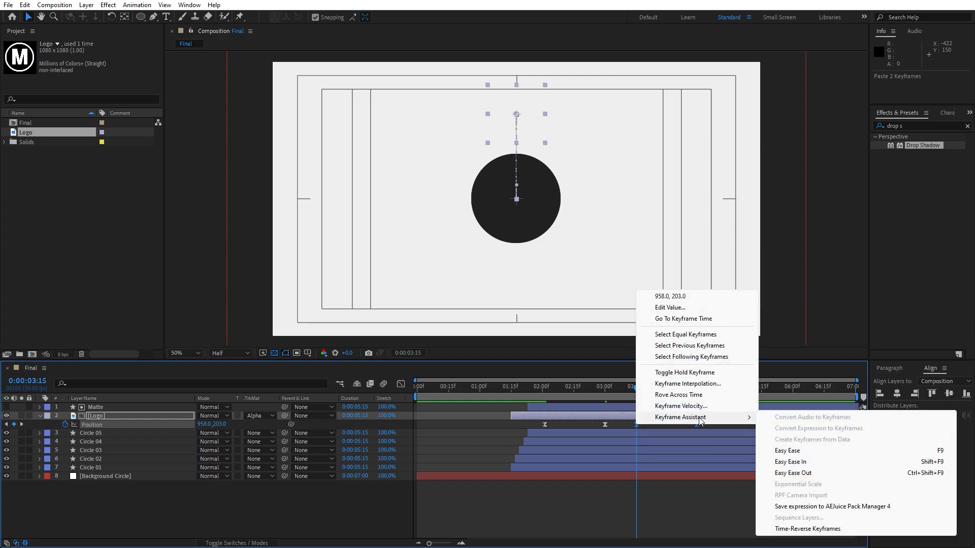
click(801, 530)
drag(618, 386, 628, 407)
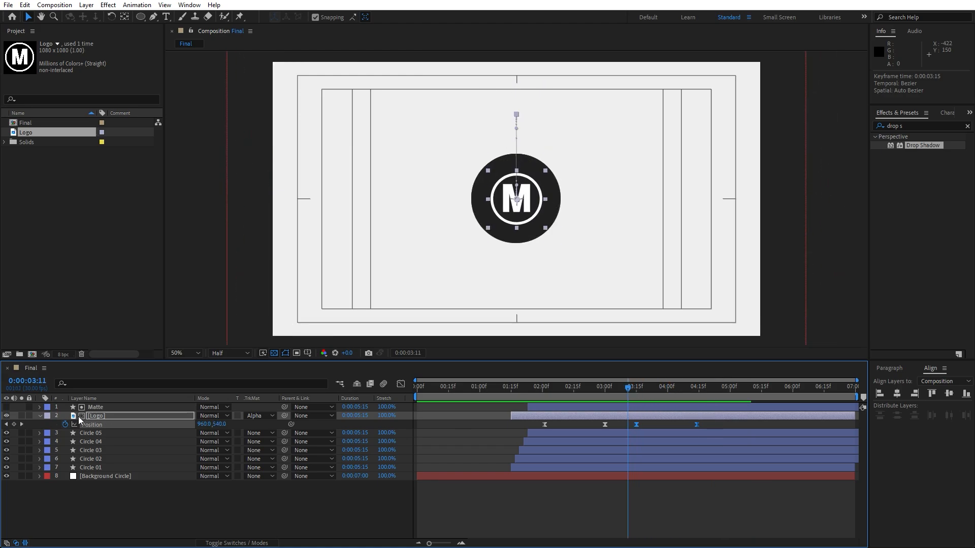
click(40, 416)
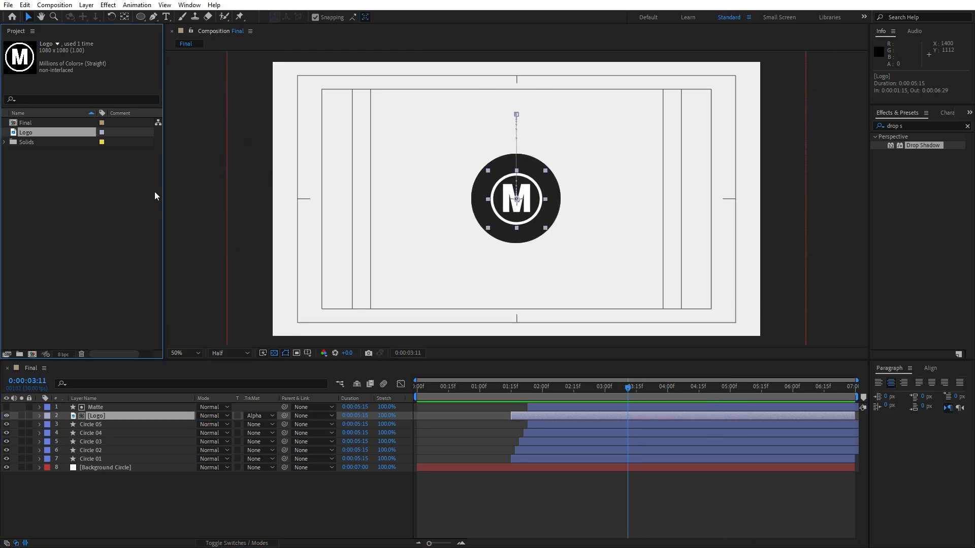
- Draw a thin circle with a 2 px stroke and about 418 px radius, centred on the logo, and name its layer Thin Circle
click(141, 17)
click(148, 516)
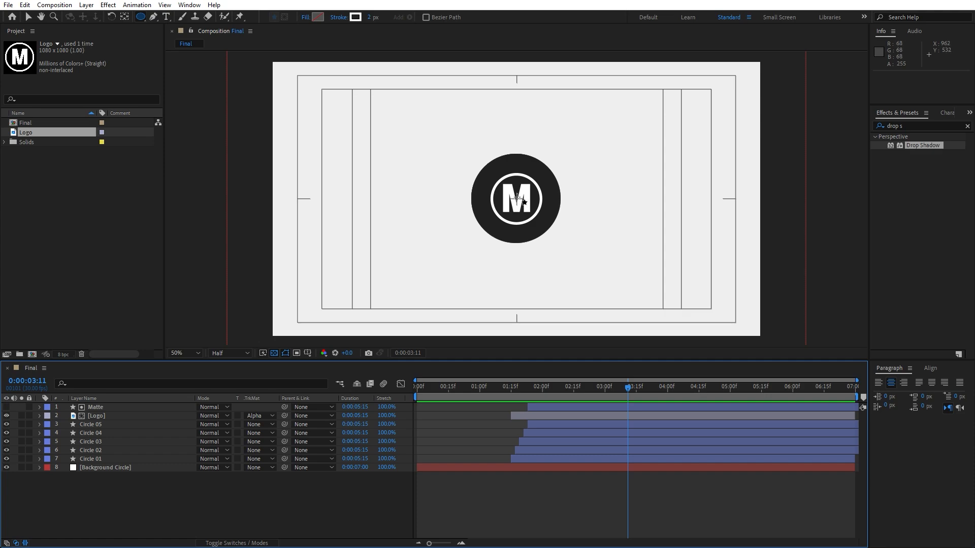
mouse_move(516, 198)
mouse_down()
mouse_move(561, 276)
mouse_move(592, 305)
mouse_up()
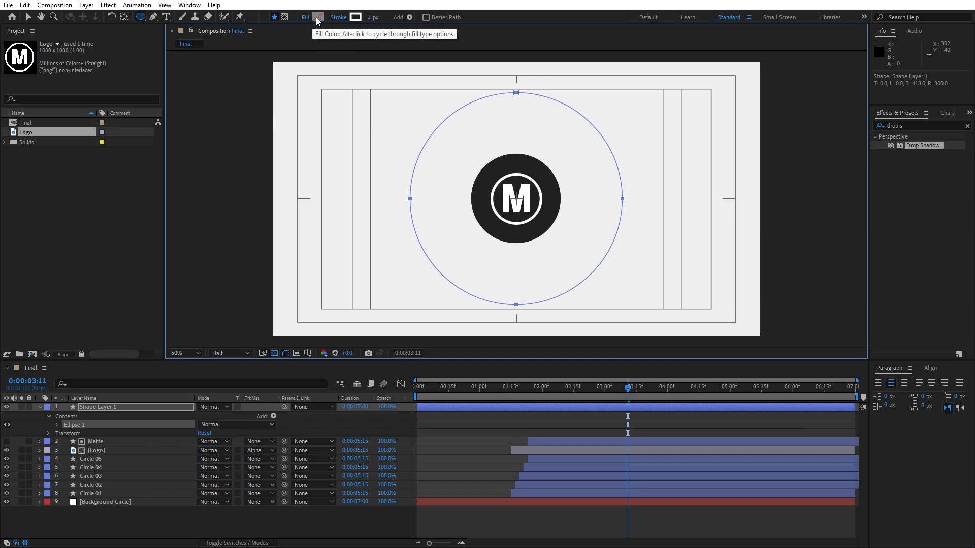
click(112, 405)
key(Return)
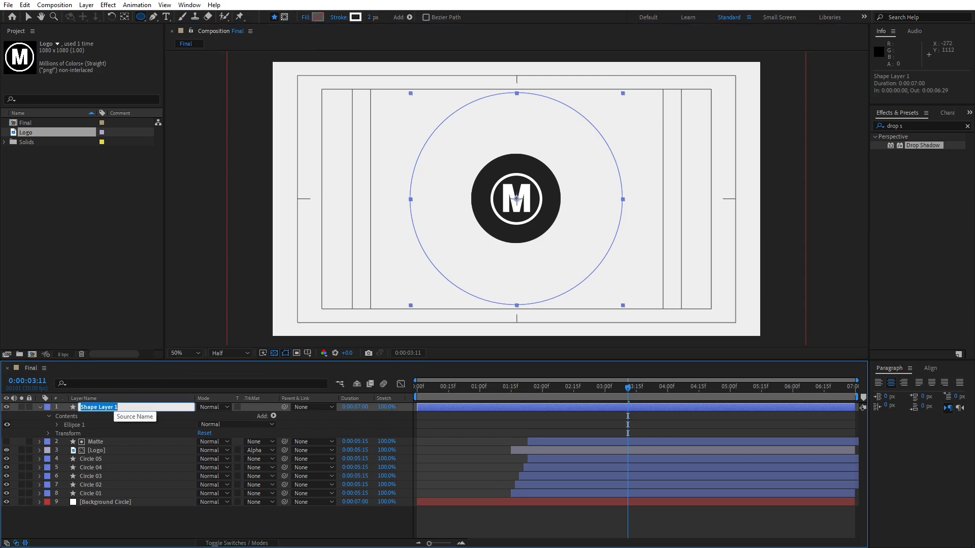
text(Thin Circle)
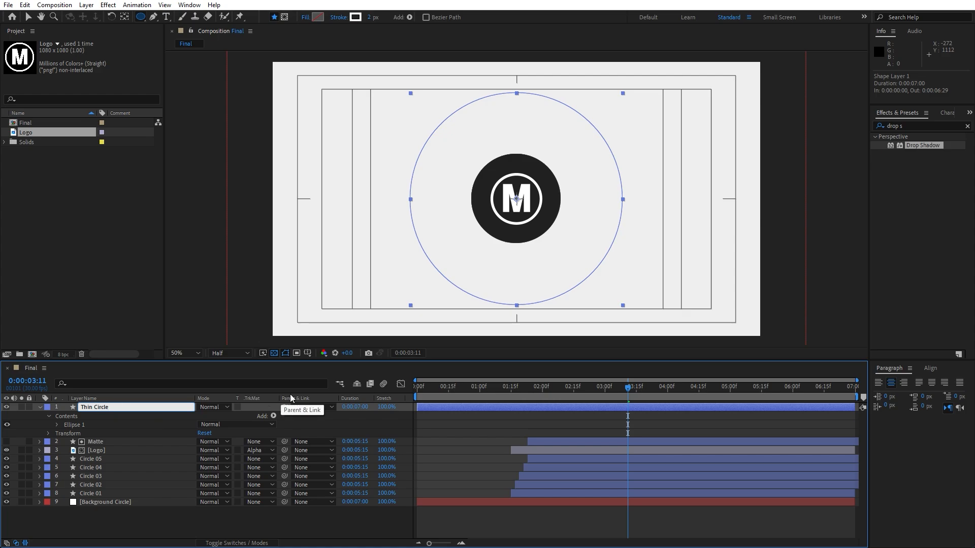
click(92, 520)
- Trim the Thin Circle layer to start at 0:00:01:15 and paste Circle 01's scale keyframes onto it there
click(94, 494)
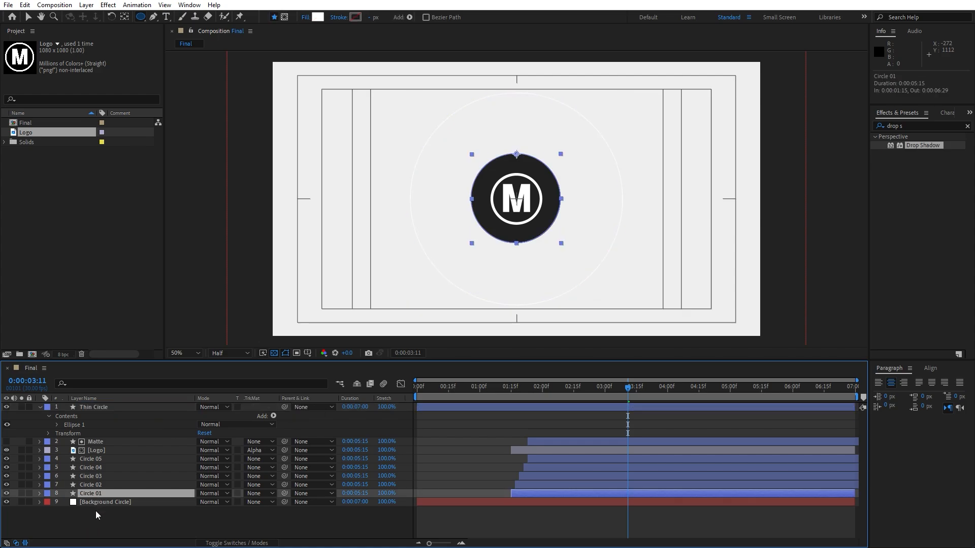
key(s)
click(91, 502)
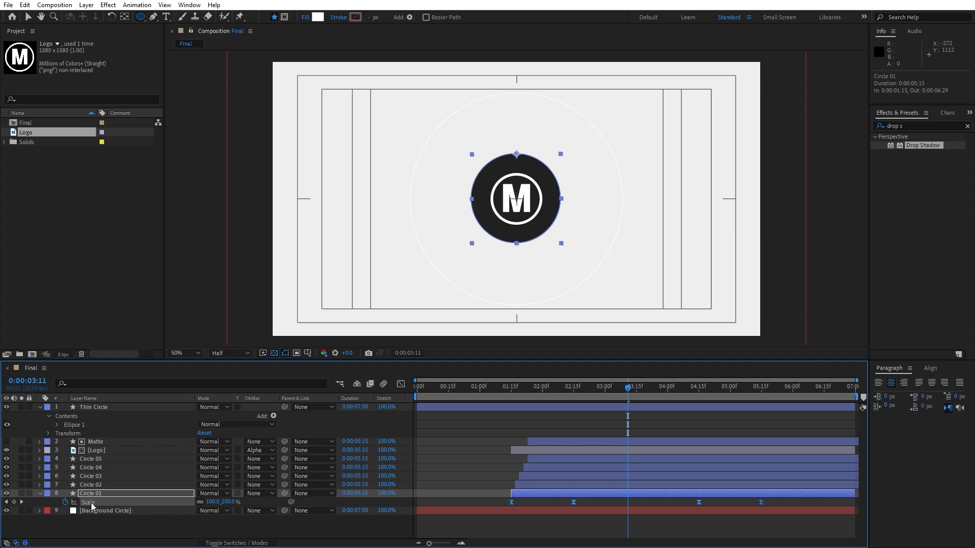
click(93, 407)
drag(419, 408, 512, 396)
click(40, 493)
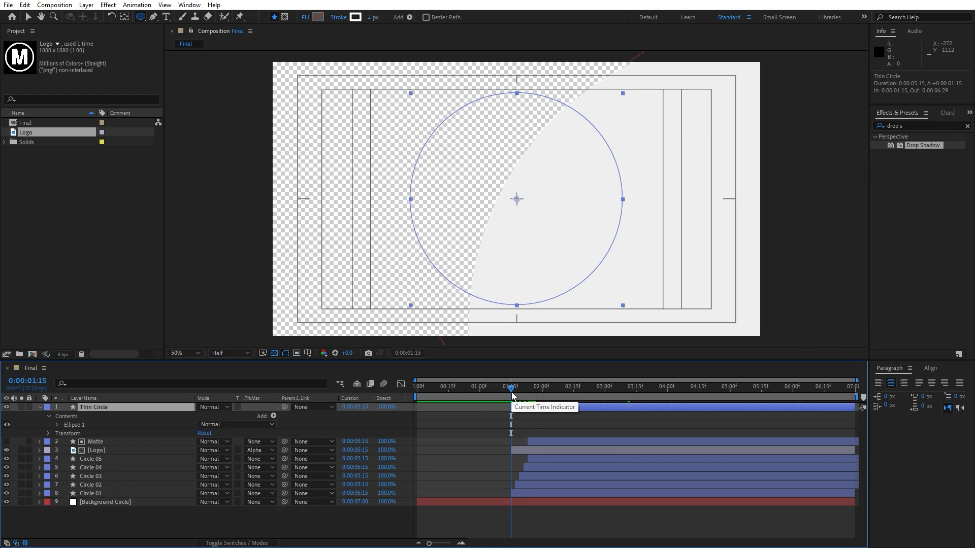
key(ctrl+v)
key(u)
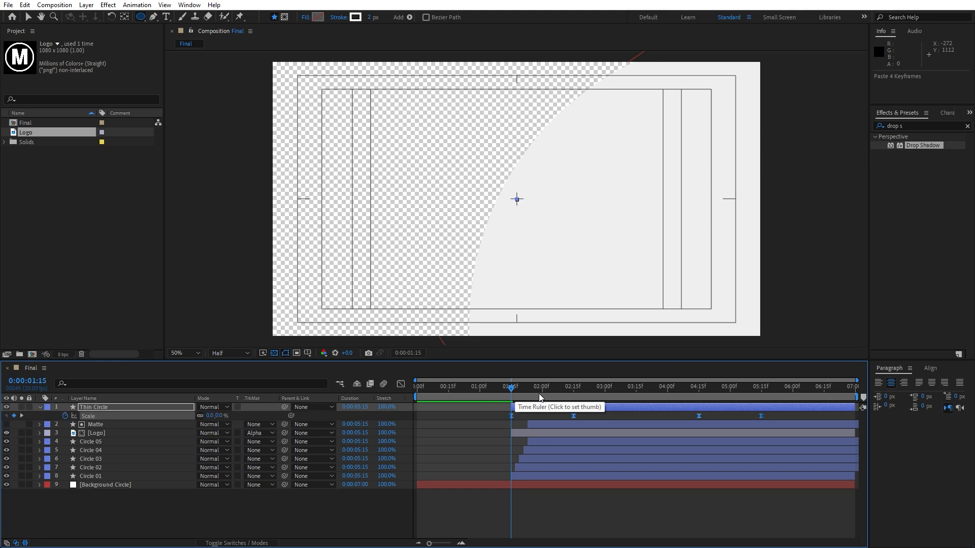
- Delete the last two scale keyframes of Thin Circle and check the frame at 0:00:02:21
click(610, 423)
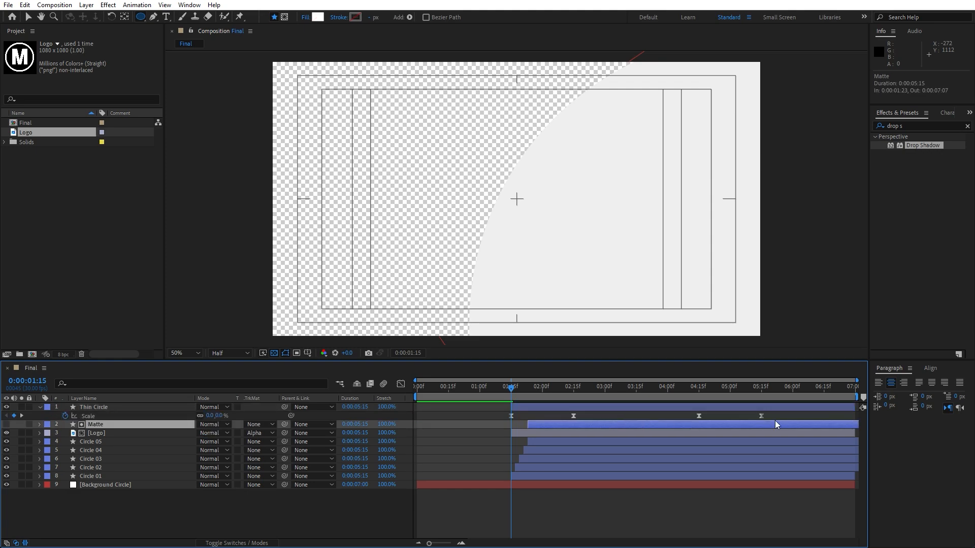
drag(778, 414, 666, 419)
key(Delete)
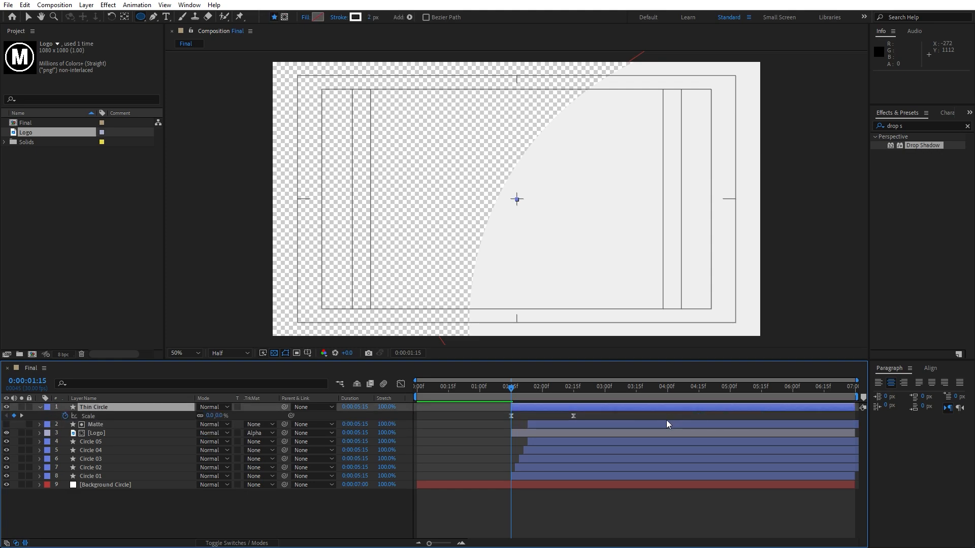
drag(516, 388, 585, 394)
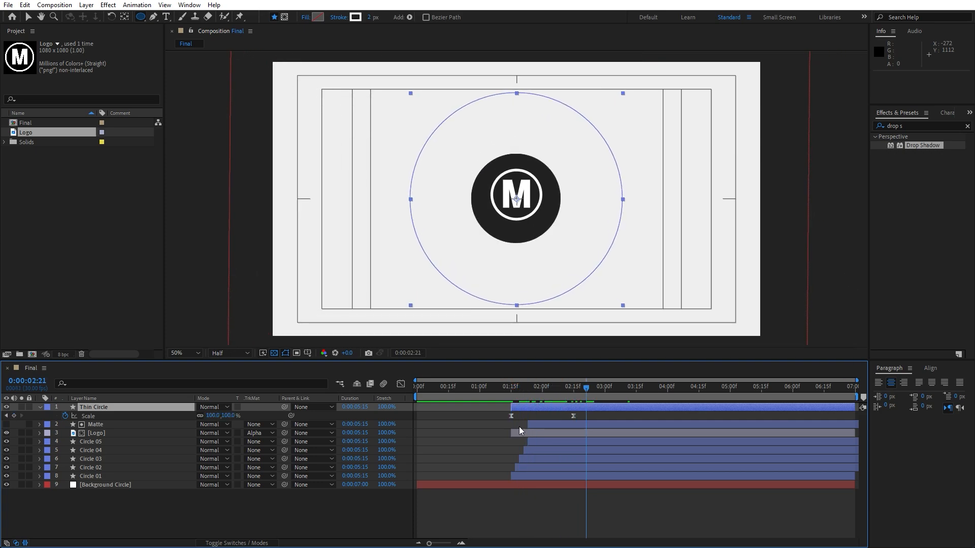
click(334, 511)
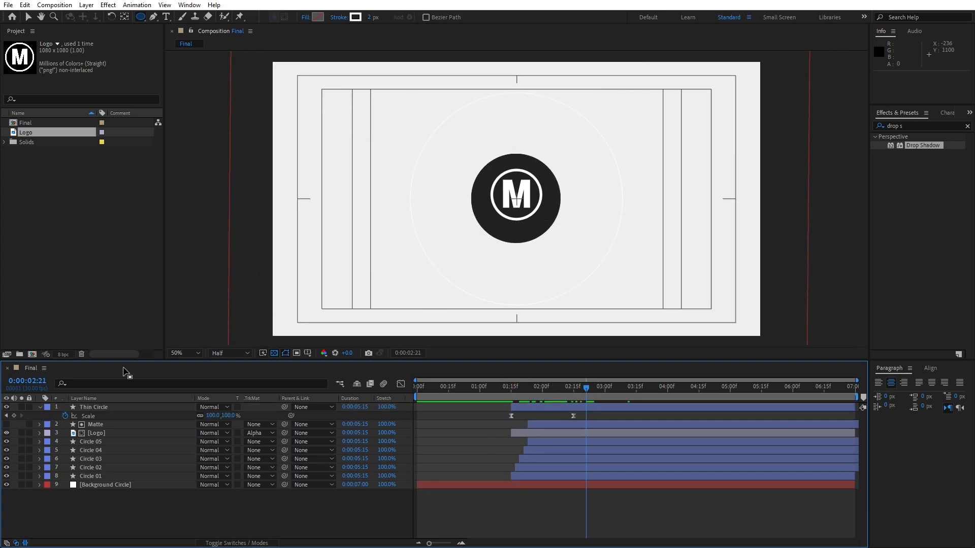
- Search the effects for "fill" and apply the Fill effect to the Thin Circle layer
key(v)
click(915, 126)
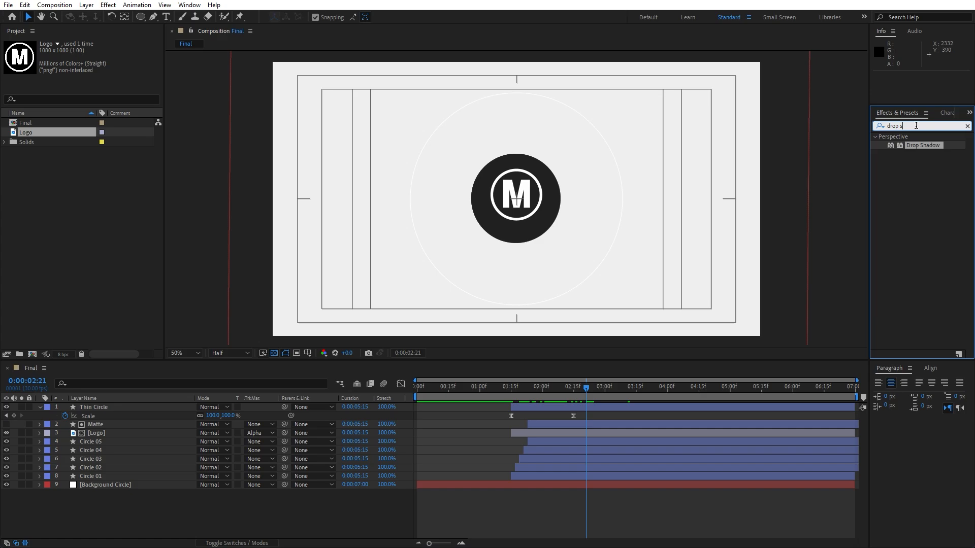
key(BackSpace)
key(BackSpace)
key(BackSpace)
key(BackSpace)
key(BackSpace)
key(BackSpace)
text(fill)
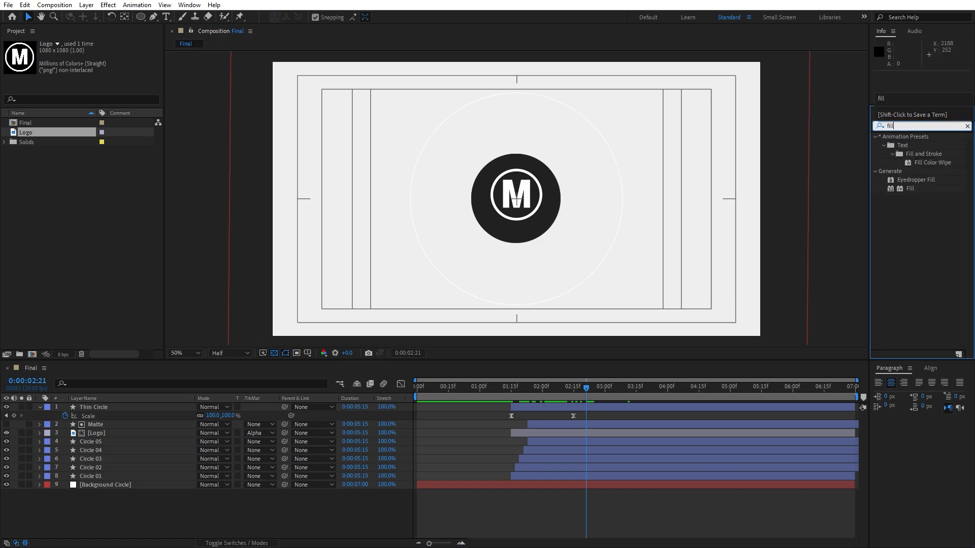
drag(900, 188, 155, 410)
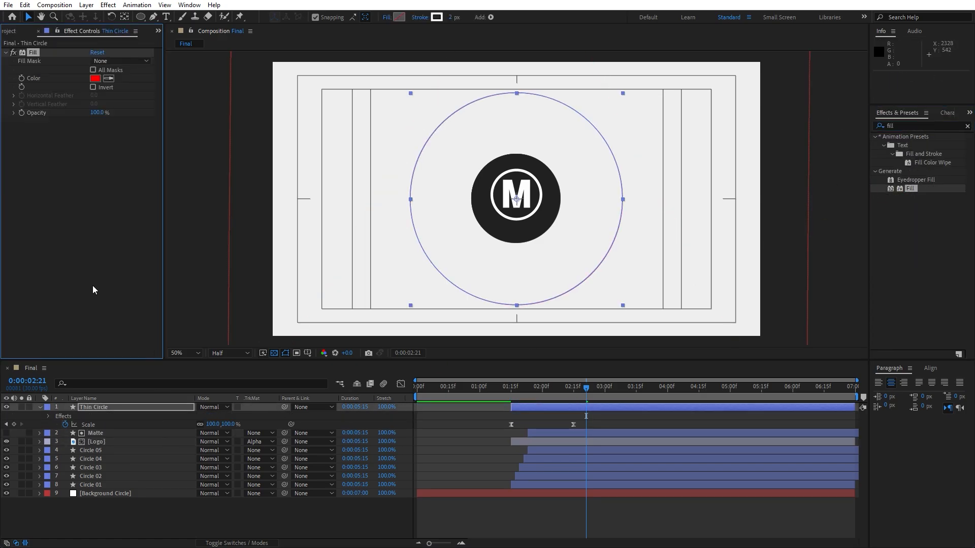
- Set the Fill effect's color to 212121 by sampling the dark circle, and move the current time to 0:00:01:12
click(109, 79)
click(486, 196)
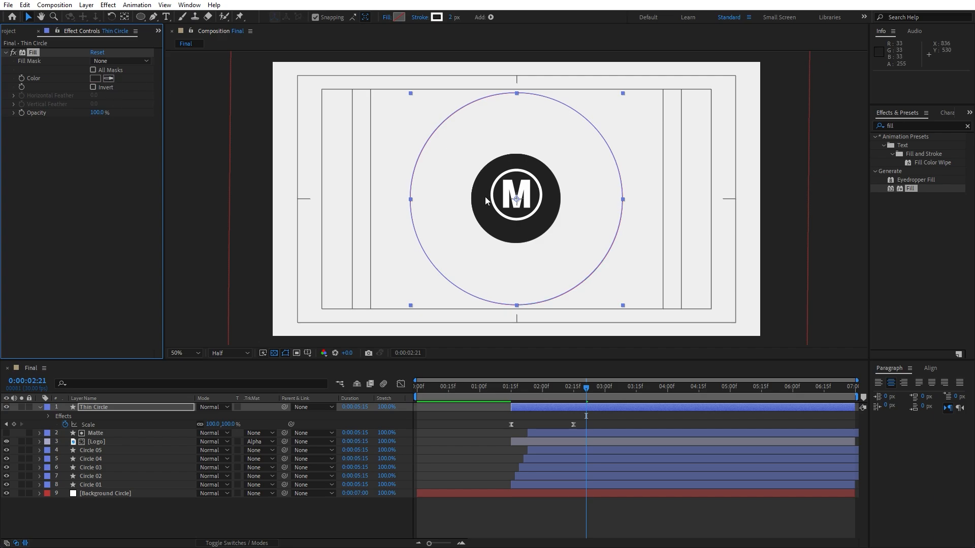
click(95, 78)
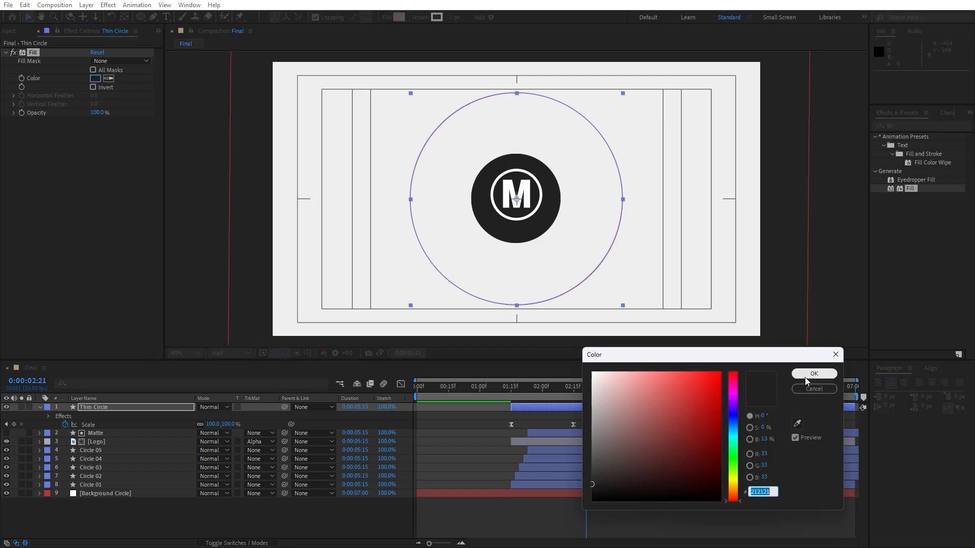
click(806, 377)
click(506, 391)
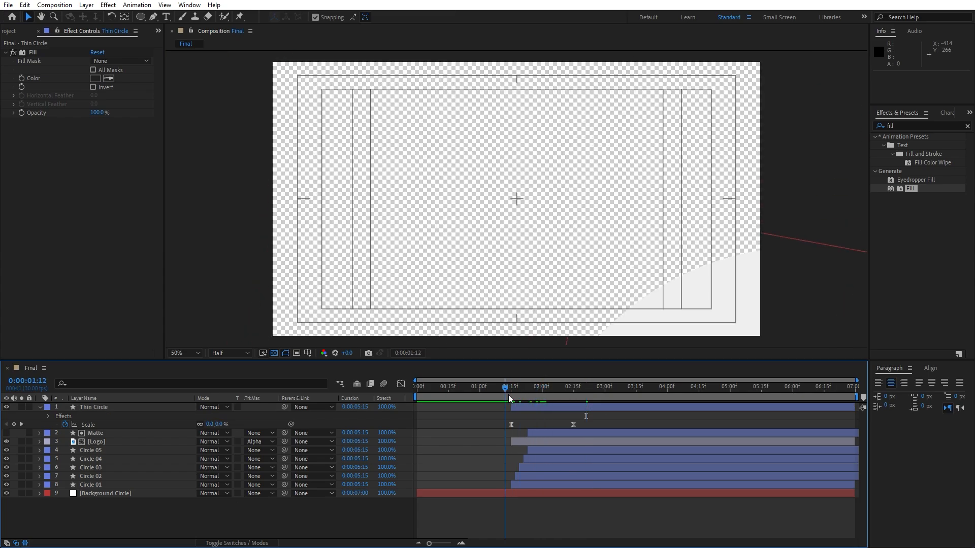
- Check the frame at 0:00:02:19 and add a Trim Paths operator to the Thin Circle layer
drag(508, 394, 582, 397)
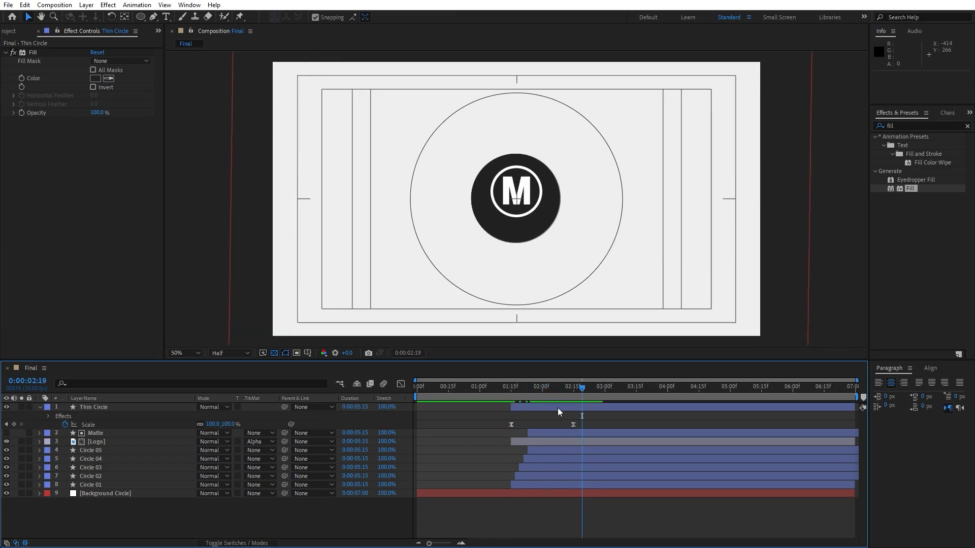
click(41, 407)
click(40, 407)
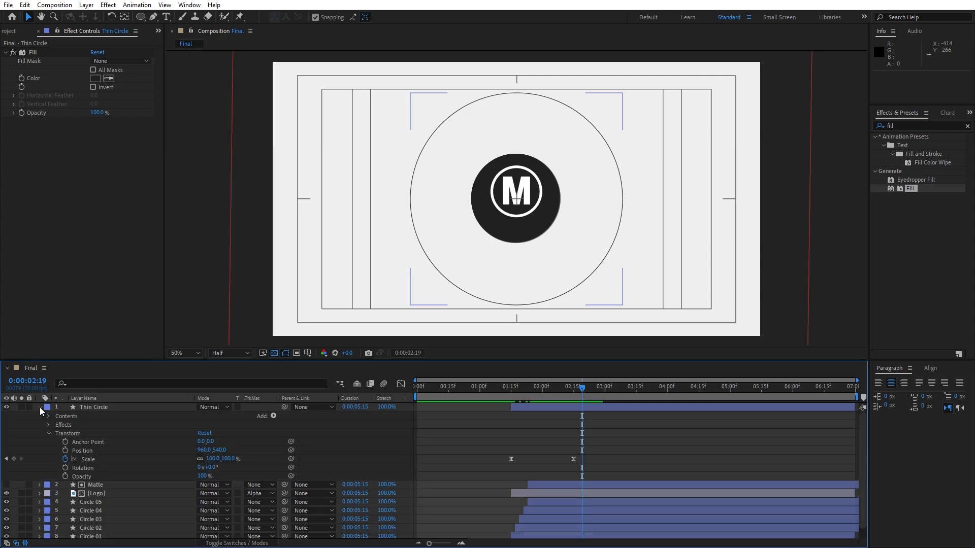
click(273, 416)
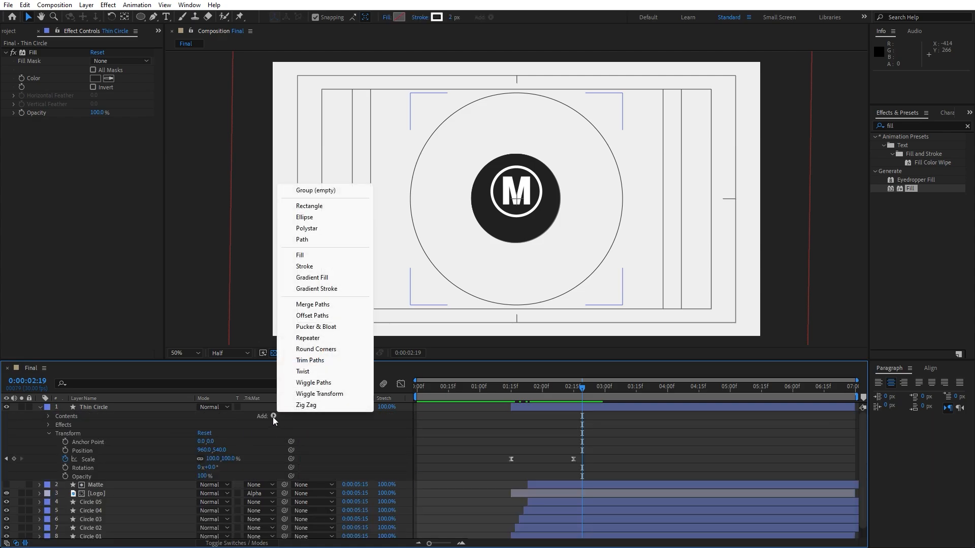
click(322, 364)
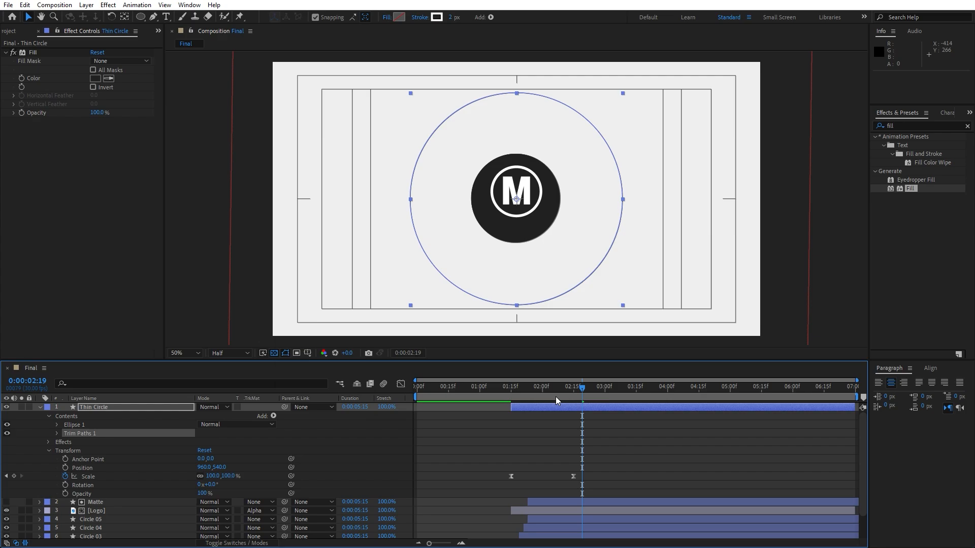
- Keyframe the Trim Paths Start value of Thin Circle at 100% on 0:00:01:15 and 0% on 0:00:03:00
click(558, 392)
drag(557, 393, 511, 393)
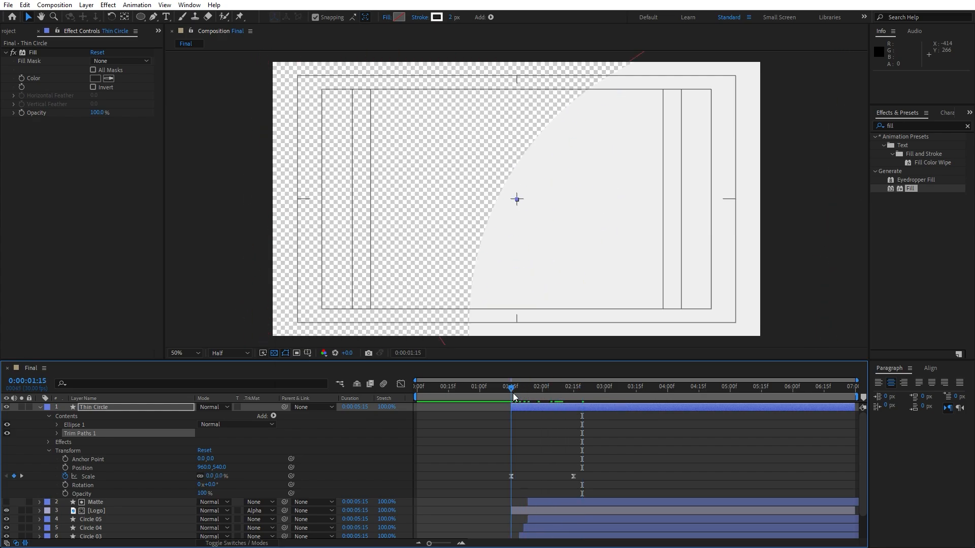
click(57, 434)
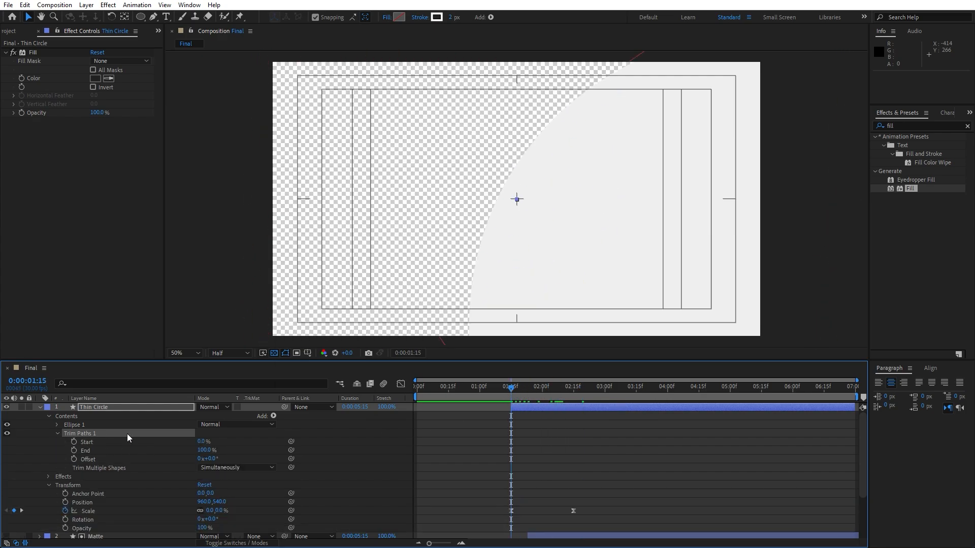
click(75, 441)
drag(201, 441, 269, 448)
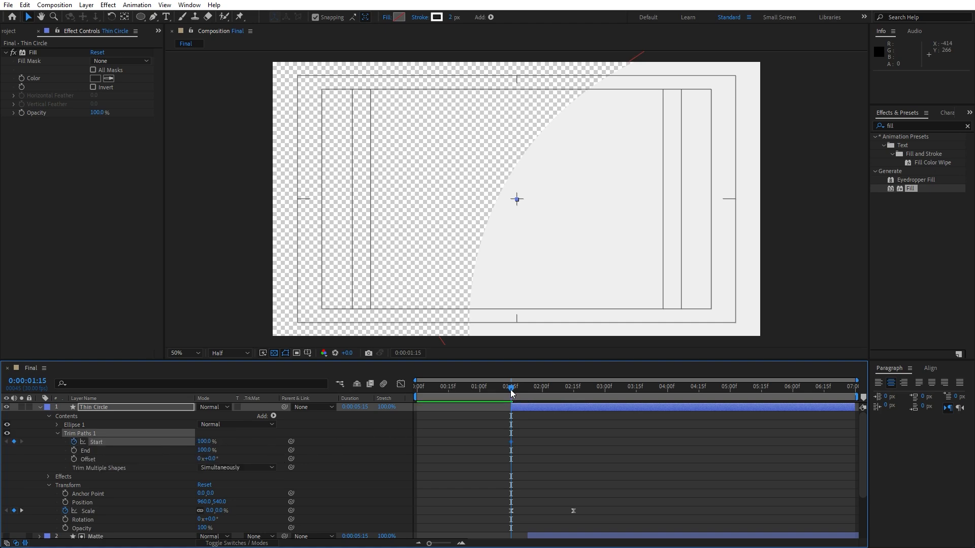
drag(511, 391, 605, 389)
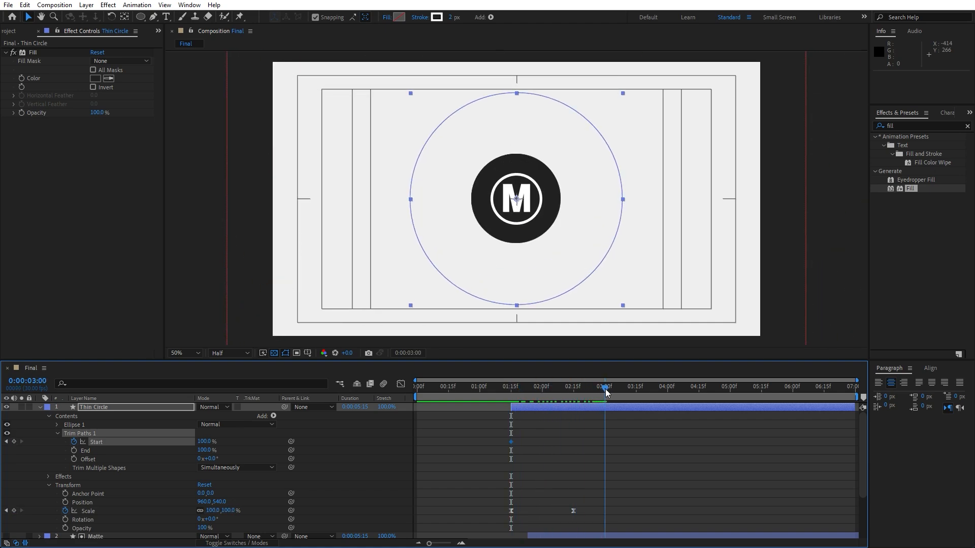
click(204, 442)
text(0)
key(Return)
- Ease both Start keyframes and lengthen the ease into the 0:00:03:00 keyframe in the speed graph, leaving only the layer's animated properties shown
click(612, 439)
drag(605, 431, 461, 458)
click(400, 384)
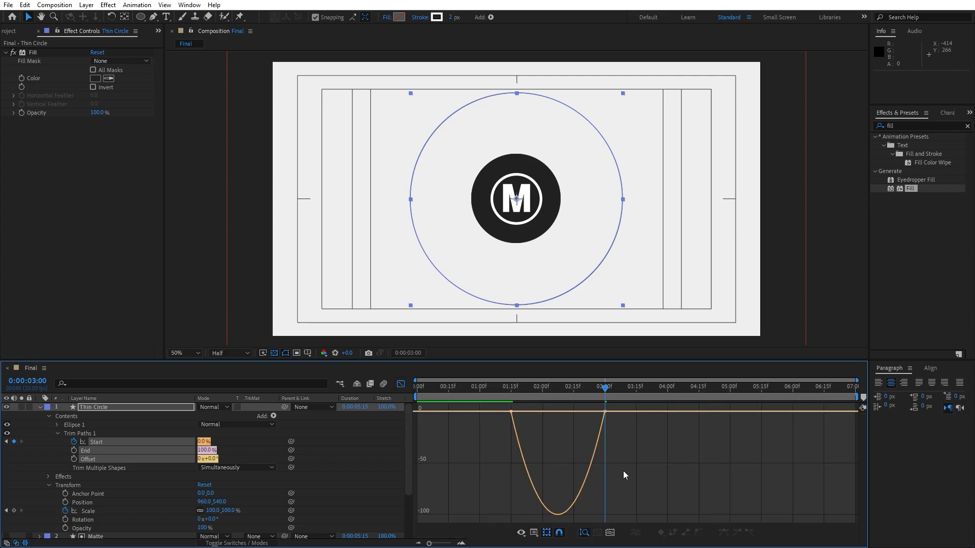
drag(589, 411, 557, 411)
click(40, 407)
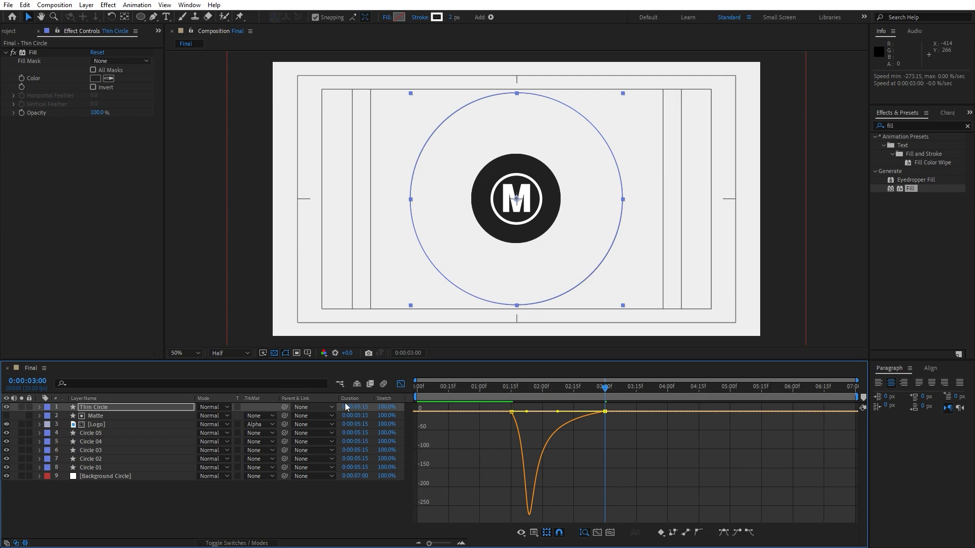
click(401, 385)
key(u)
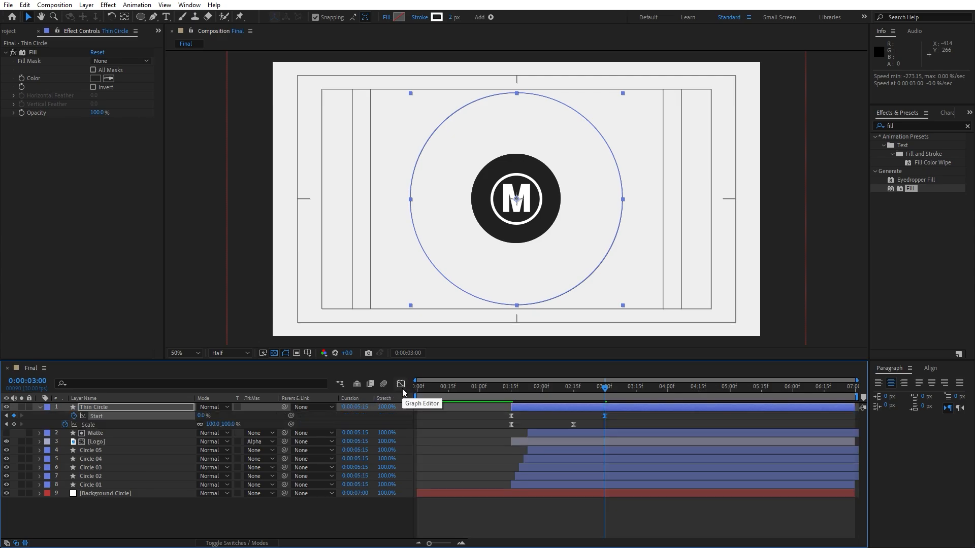
- Copy both Start keyframes of Thin Circle to 0:00:04:00 and time-reverse the pasted pair
drag(629, 415, 491, 416)
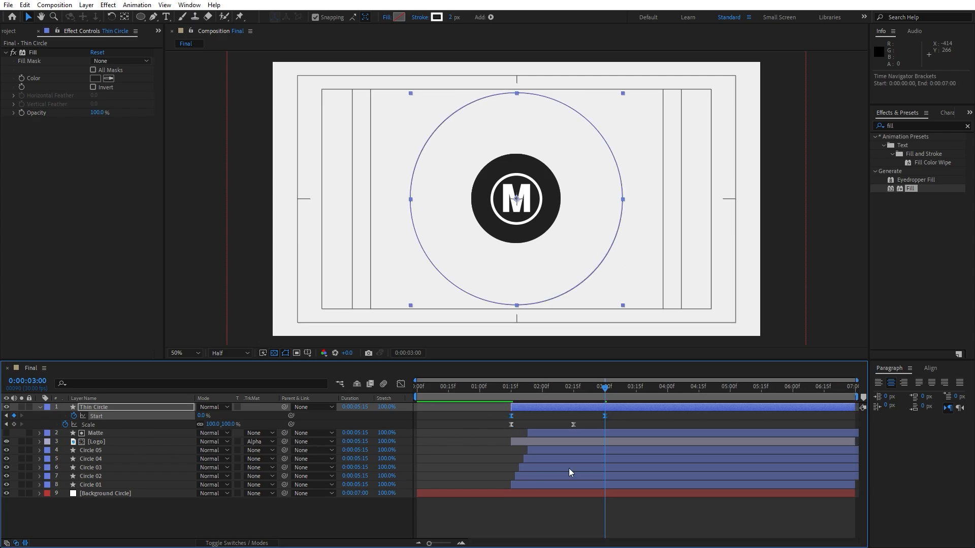
drag(608, 389, 669, 395)
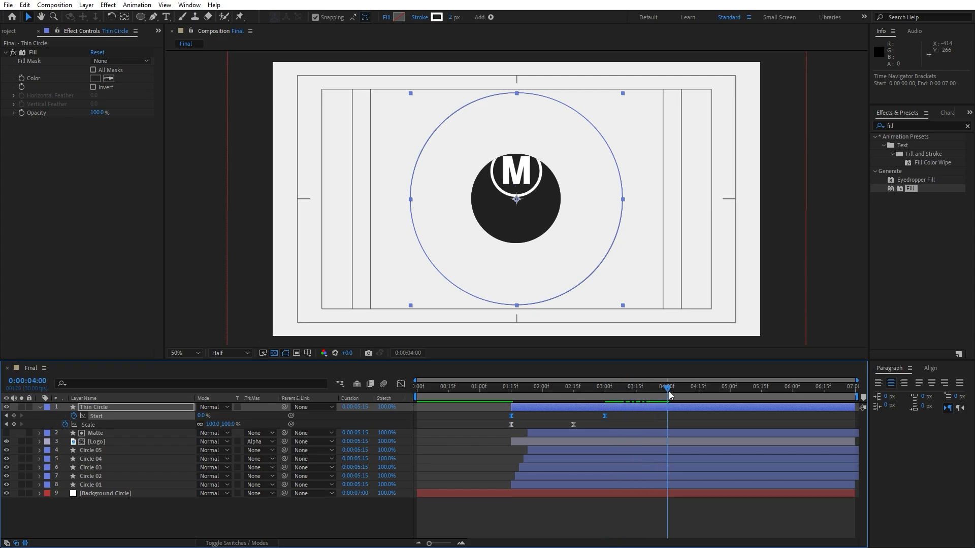
key(ctrl+v)
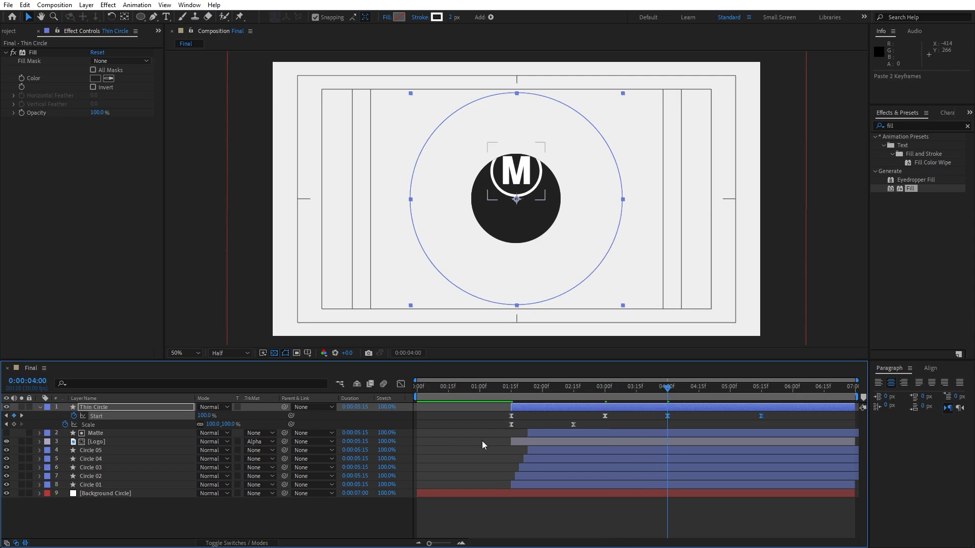
right_click(666, 415)
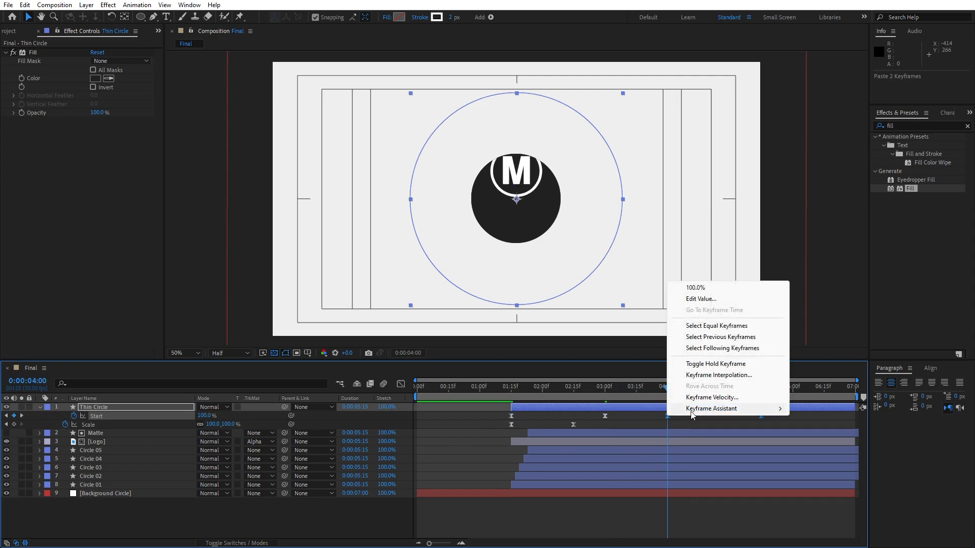
mouse_move(711, 409)
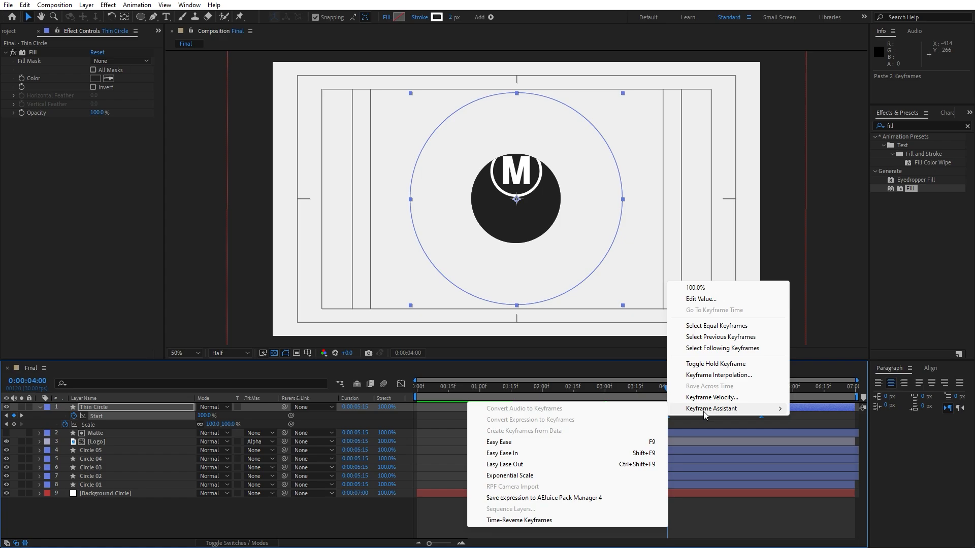
click(552, 521)
- Lengthen the ease into the last Start keyframe of Thin Circle in the speed graph and preview the animation
drag(585, 394, 642, 394)
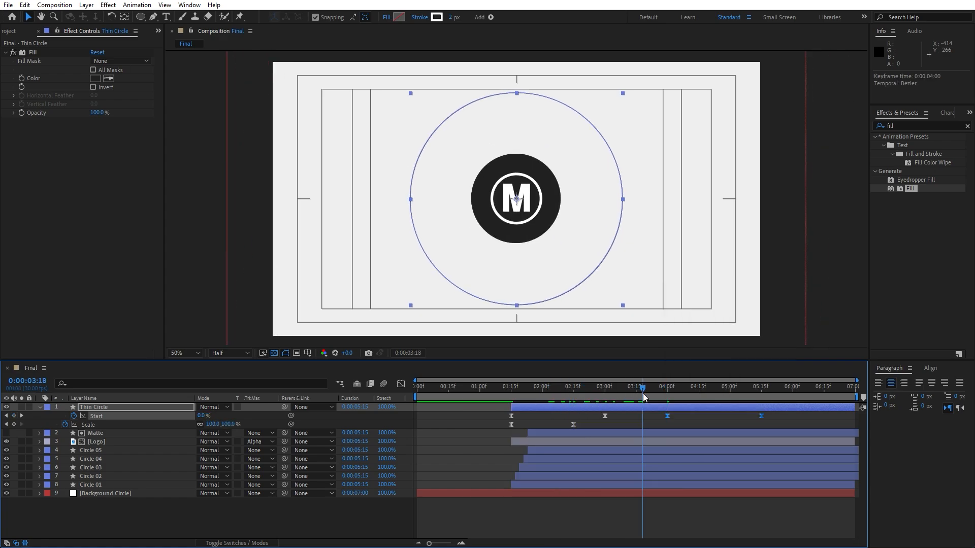
click(400, 383)
drag(657, 446, 686, 461)
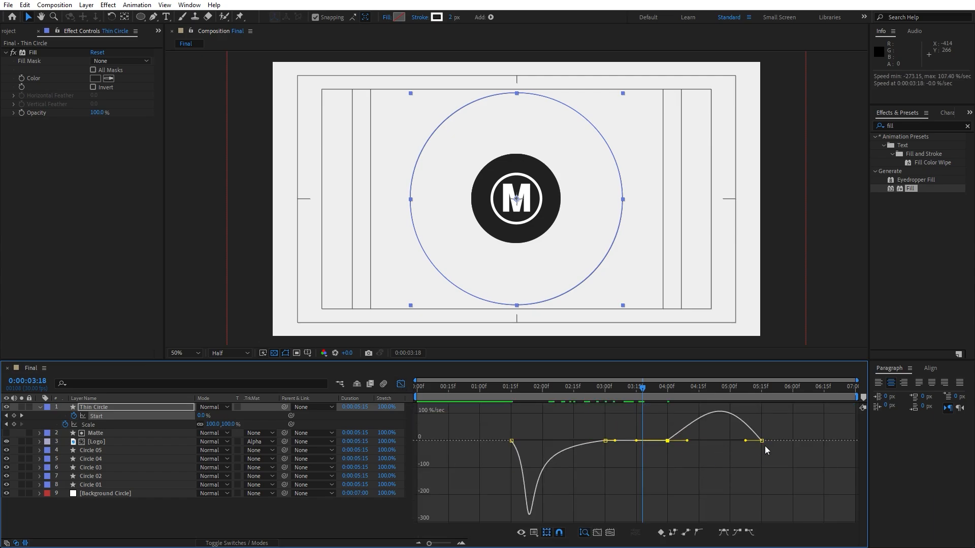
drag(786, 425, 703, 445)
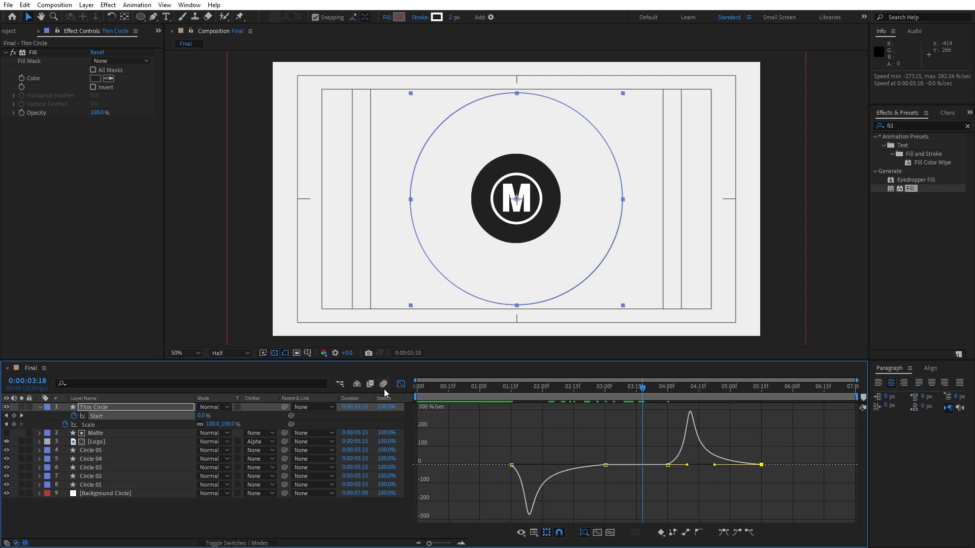
click(400, 384)
click(41, 408)
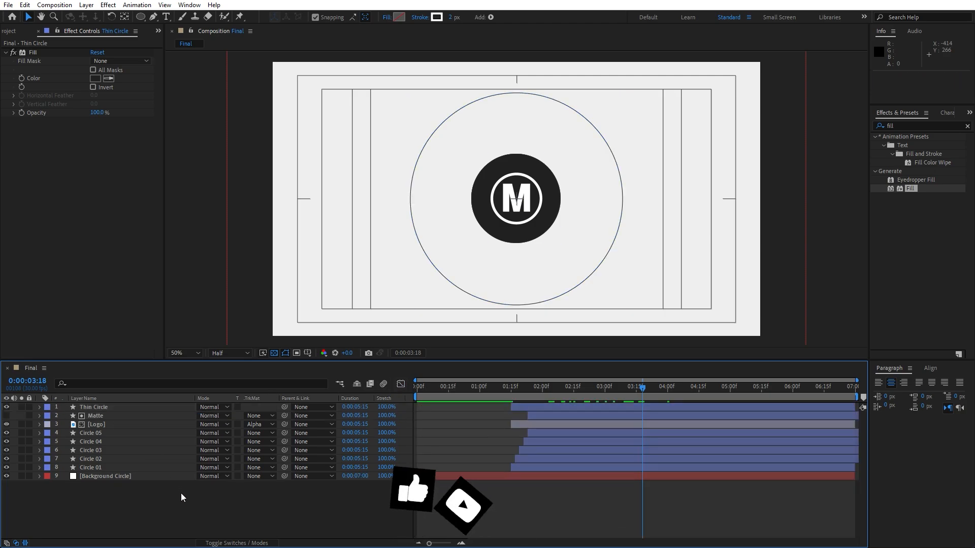
key(space)
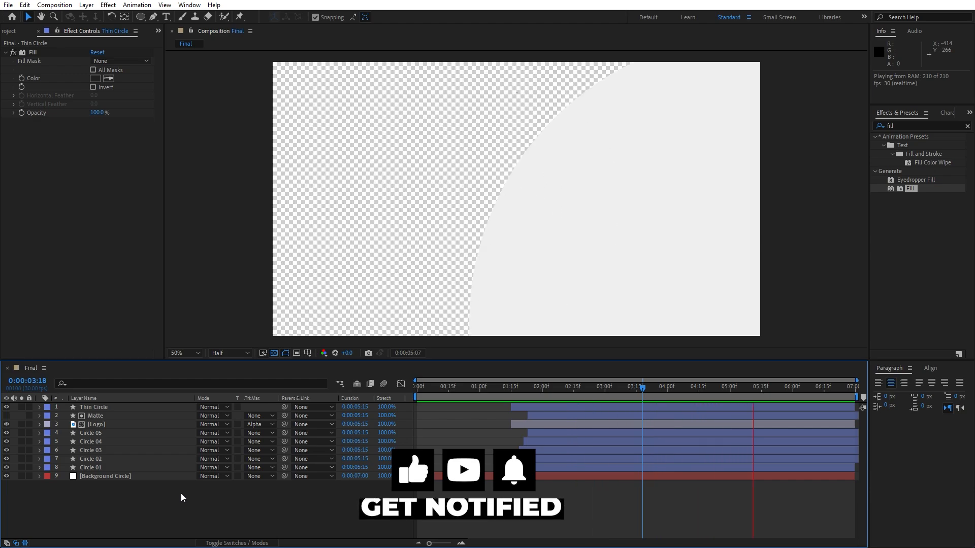
- At 0:00:03:14, add the text "yoursite.com" just below the dark circle in Montserrat Regular
mouse_move(626, 392)
mouse_down()
mouse_move(575, 389)
mouse_move(684, 389)
mouse_move(635, 393)
mouse_up()
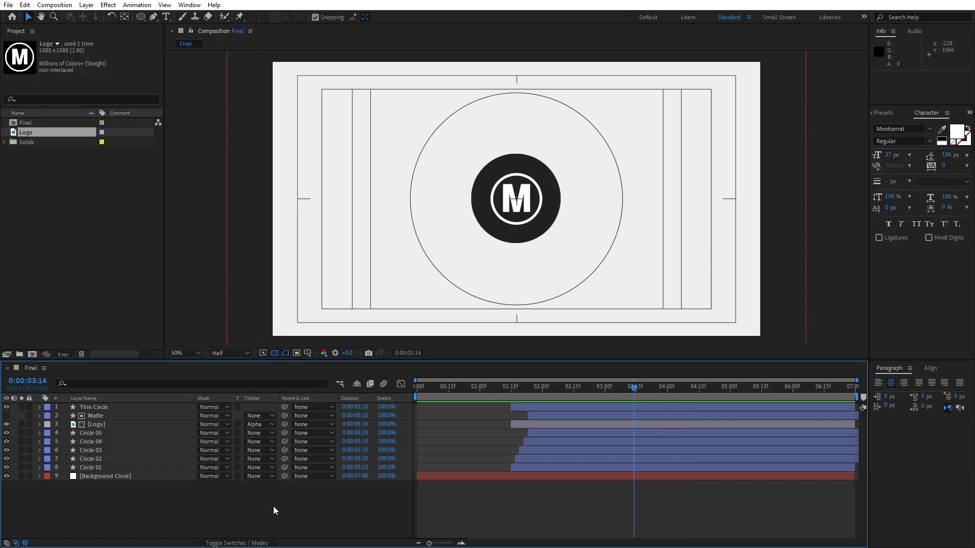
click(167, 17)
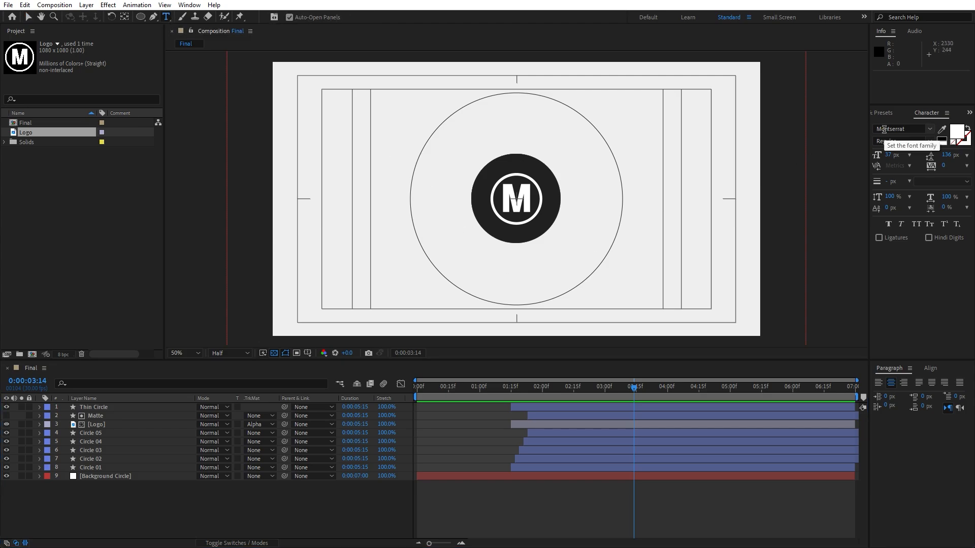
drag(896, 155, 892, 158)
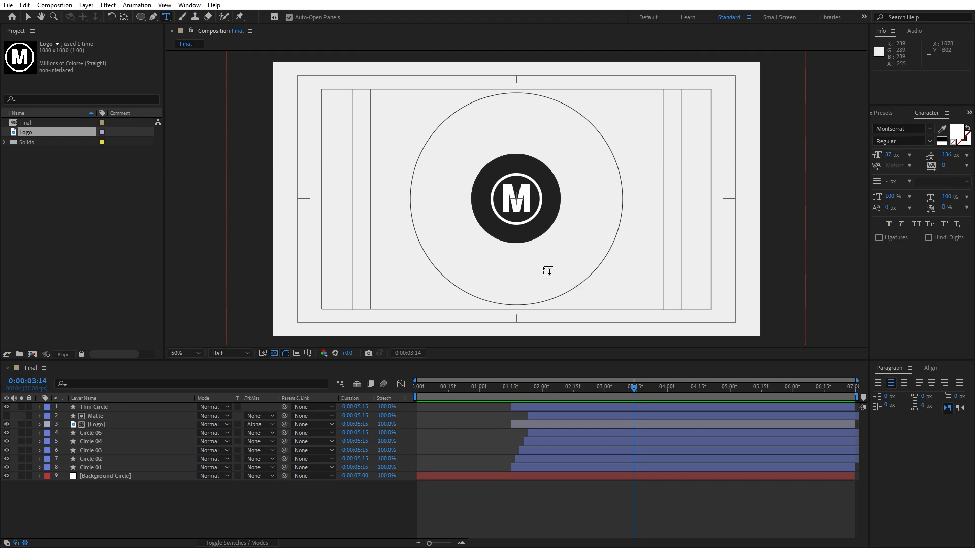
click(504, 252)
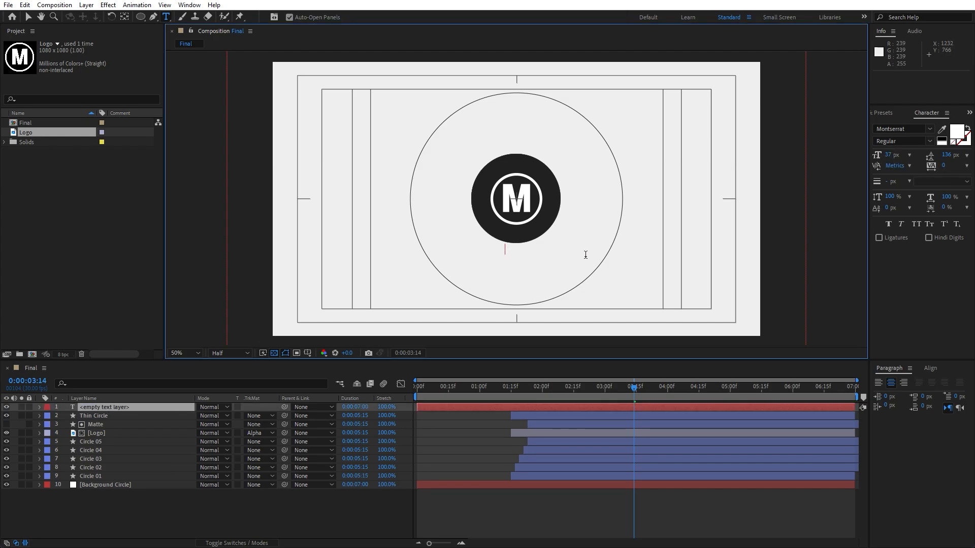
text(yoursite.com)
- Apply the Fill effect to the yoursite.com text layer and sample its color from the dark circle
click(103, 416)
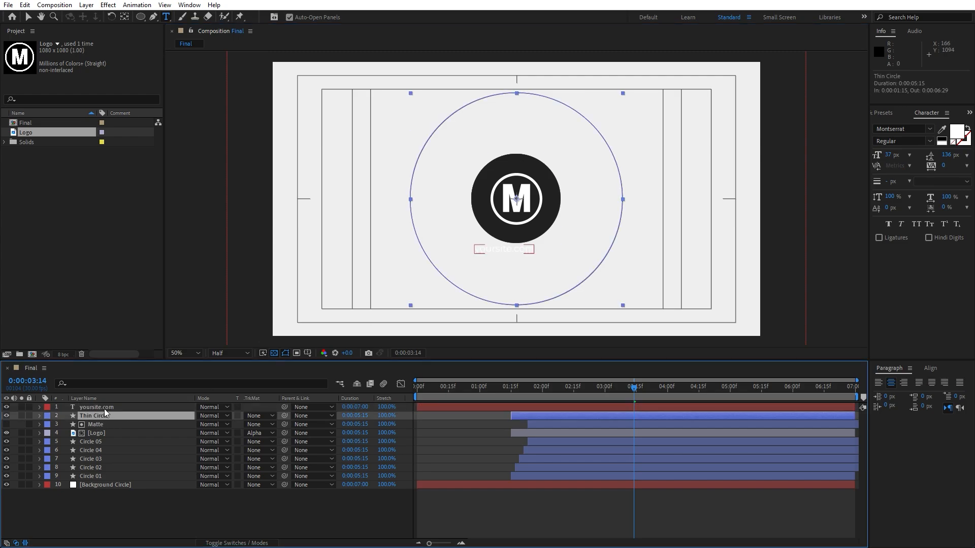
click(105, 409)
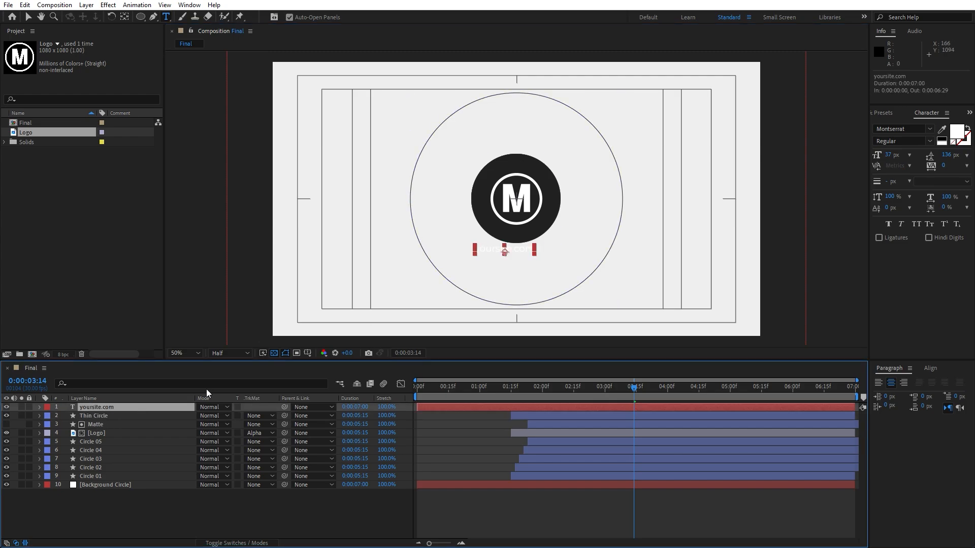
click(878, 113)
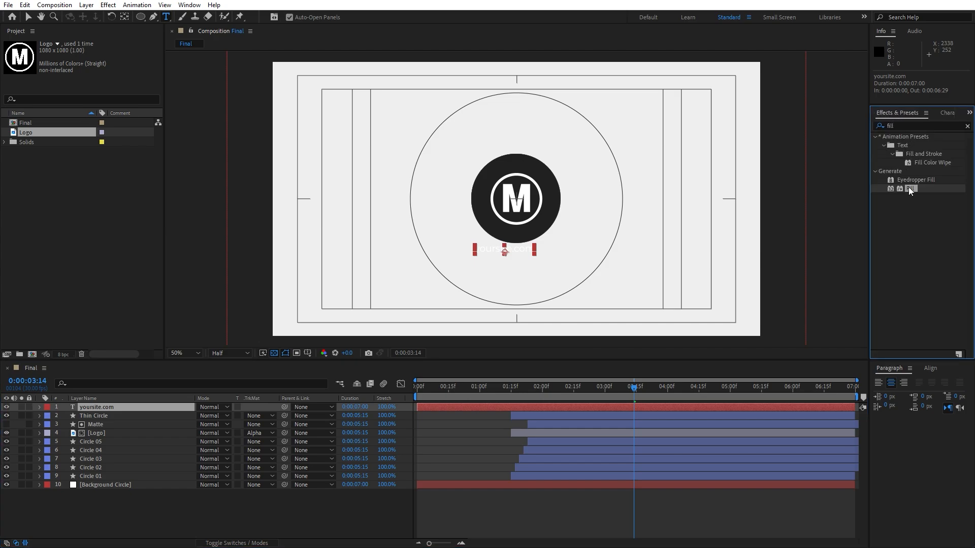
drag(909, 188, 127, 407)
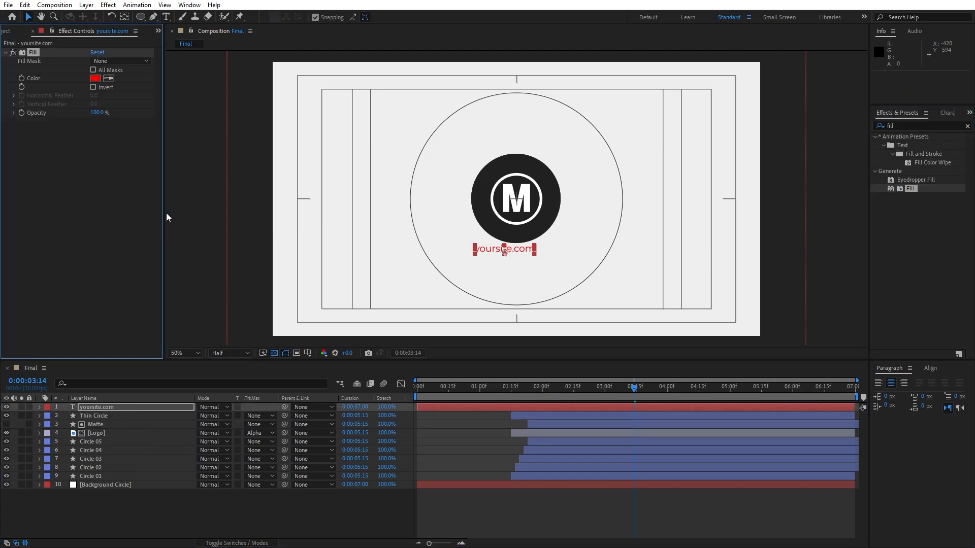
click(108, 78)
click(513, 162)
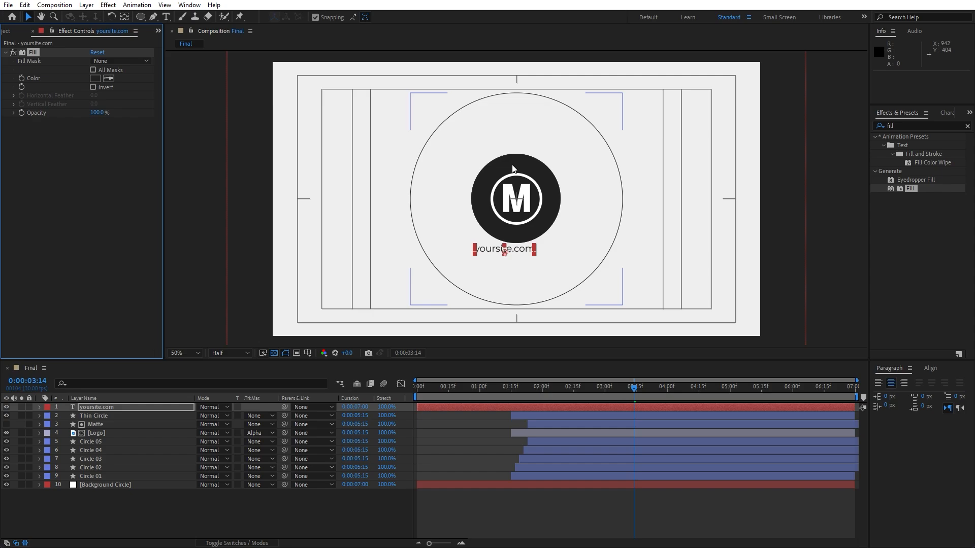
- Center the yoursite.com text layer horizontally in the composition
click(102, 415)
click(100, 409)
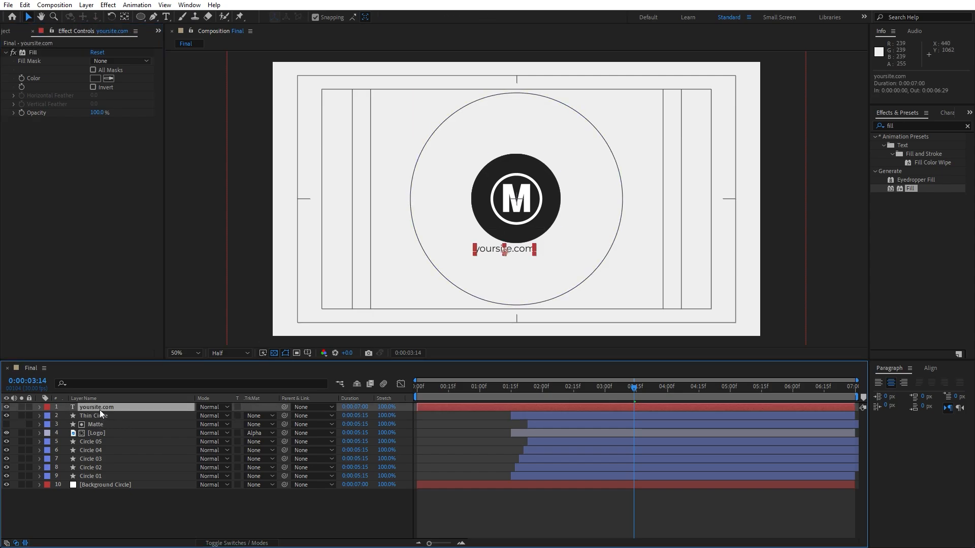
click(930, 368)
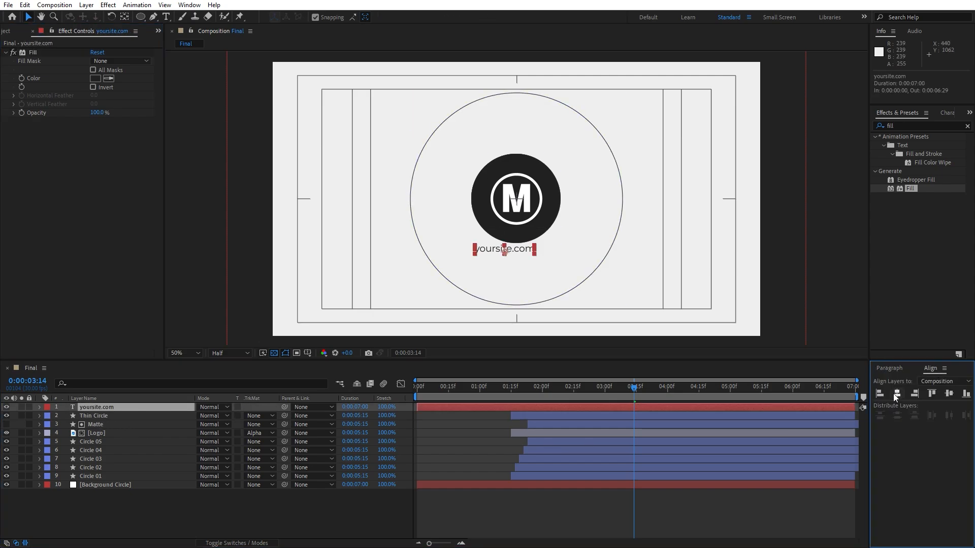
click(897, 394)
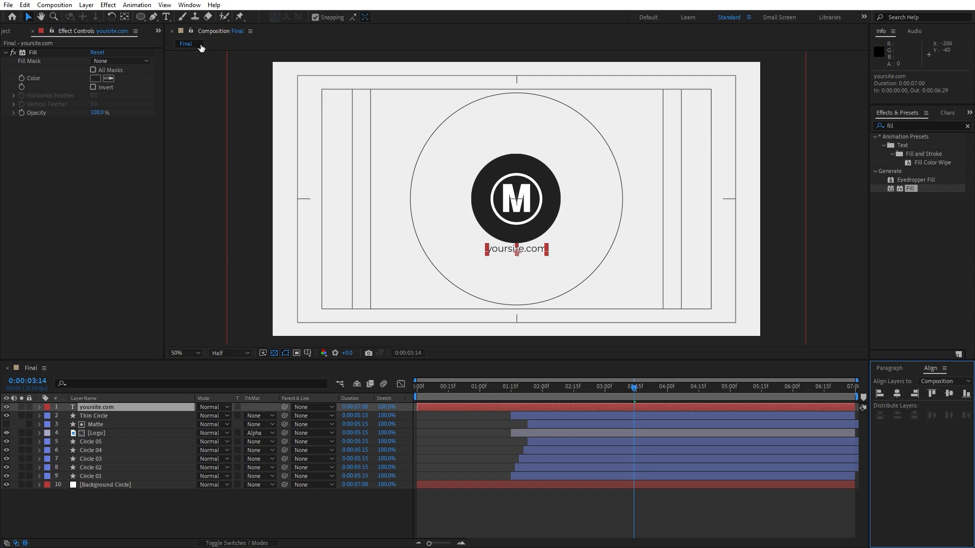
click(189, 5)
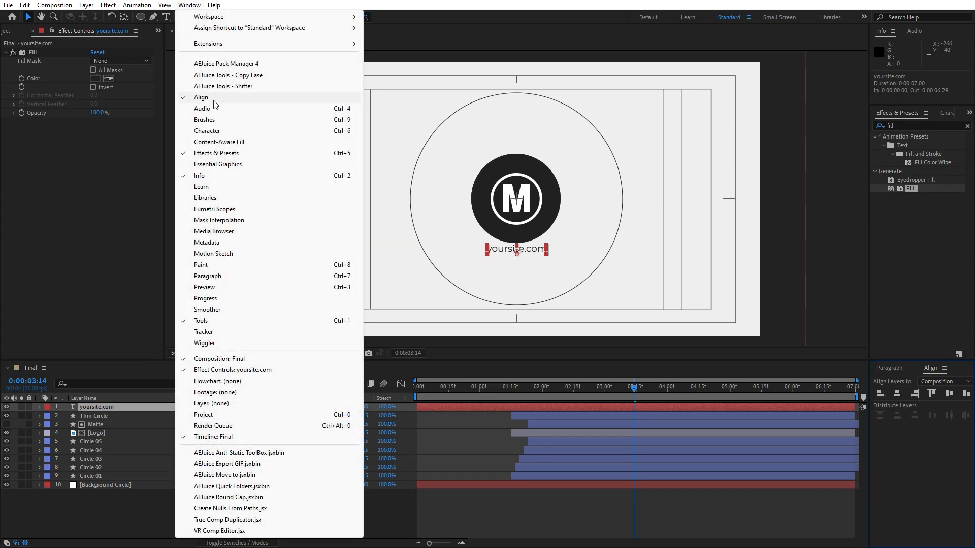
click(75, 514)
click(114, 410)
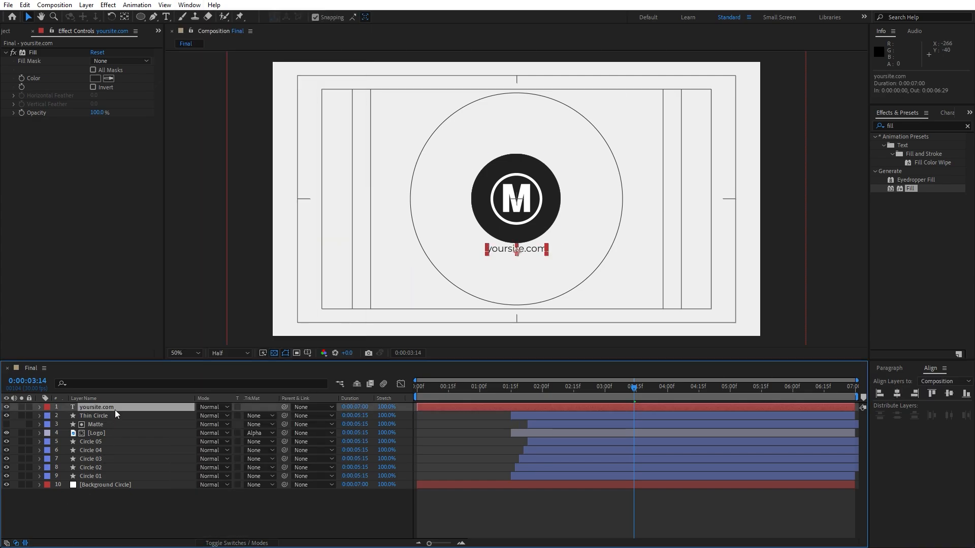
- Nudge the yoursite.com text slightly down and to the right, to position 964.1, 756.0
key(Down)
key(Down)
key(Down)
key(Right)
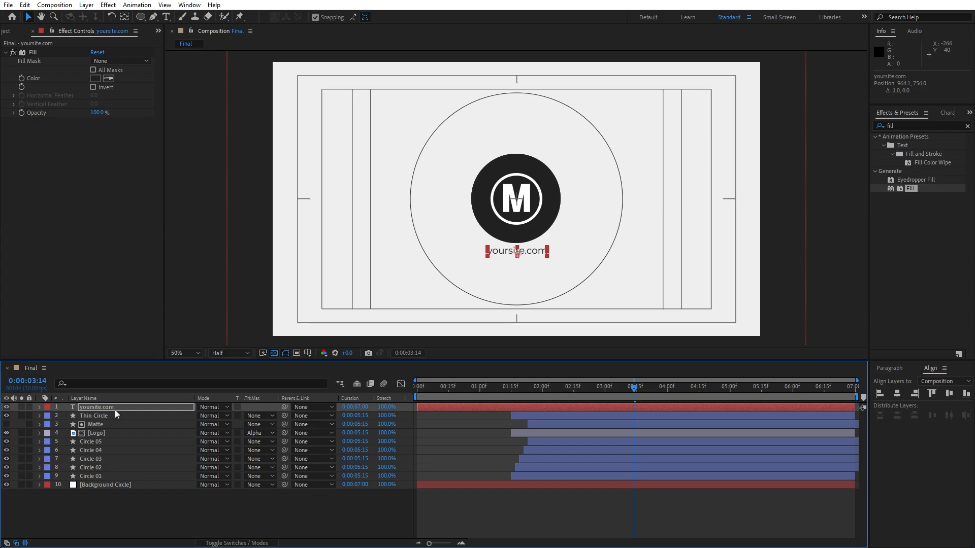
- Add a text animator with Position and Opacity properties to the yoursite.com layer
click(40, 408)
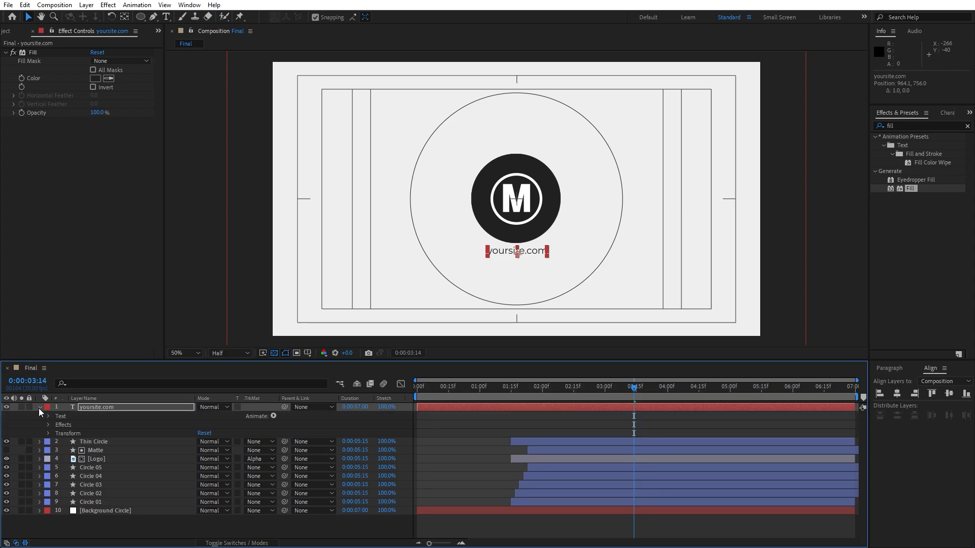
click(273, 416)
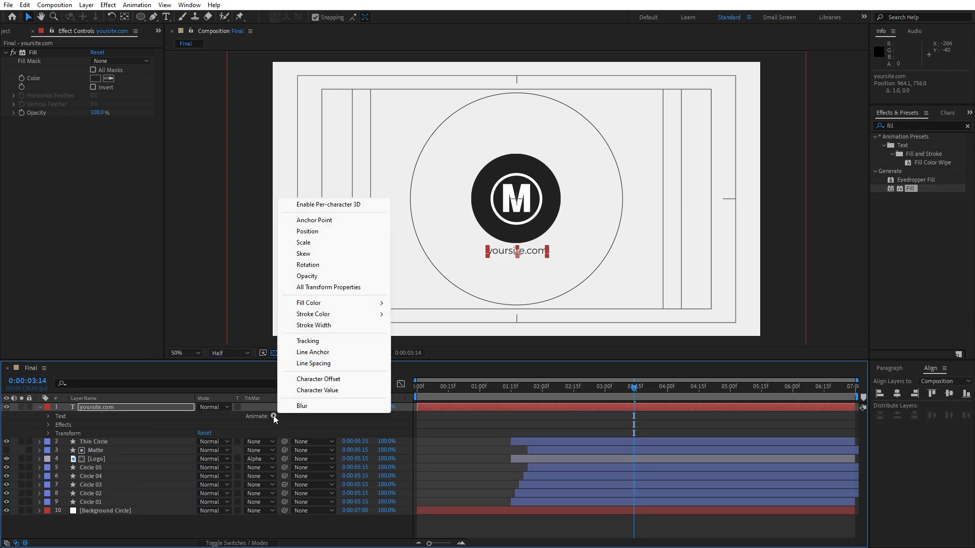
click(318, 232)
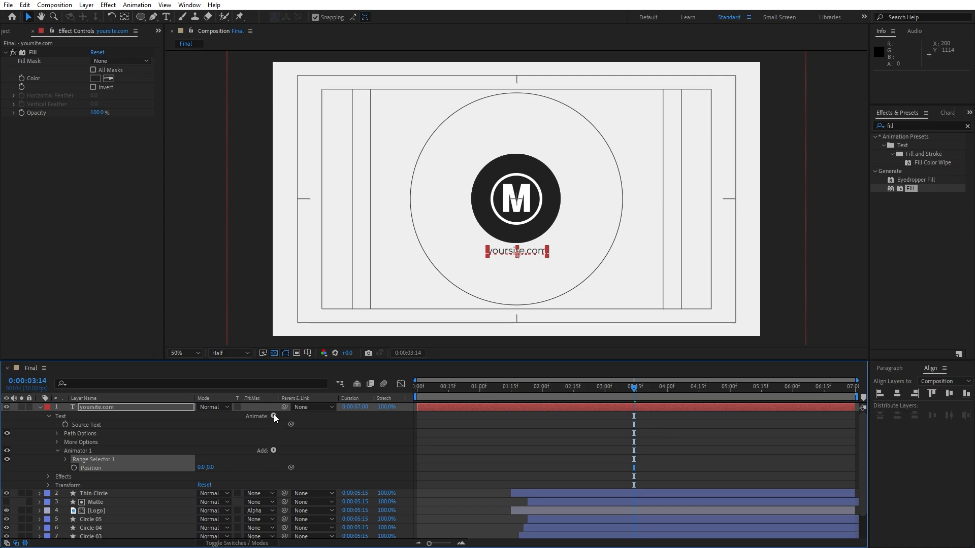
click(273, 450)
mouse_move(320, 454)
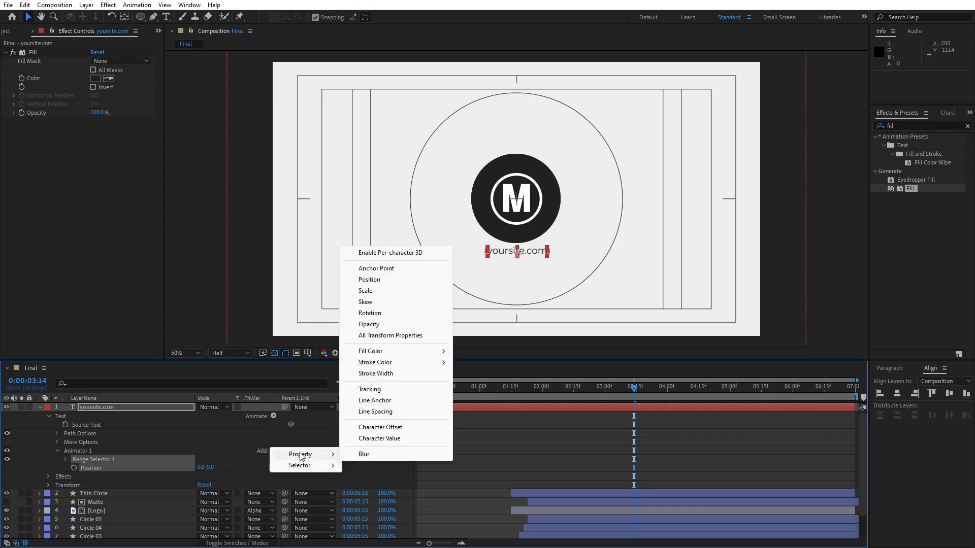
click(381, 324)
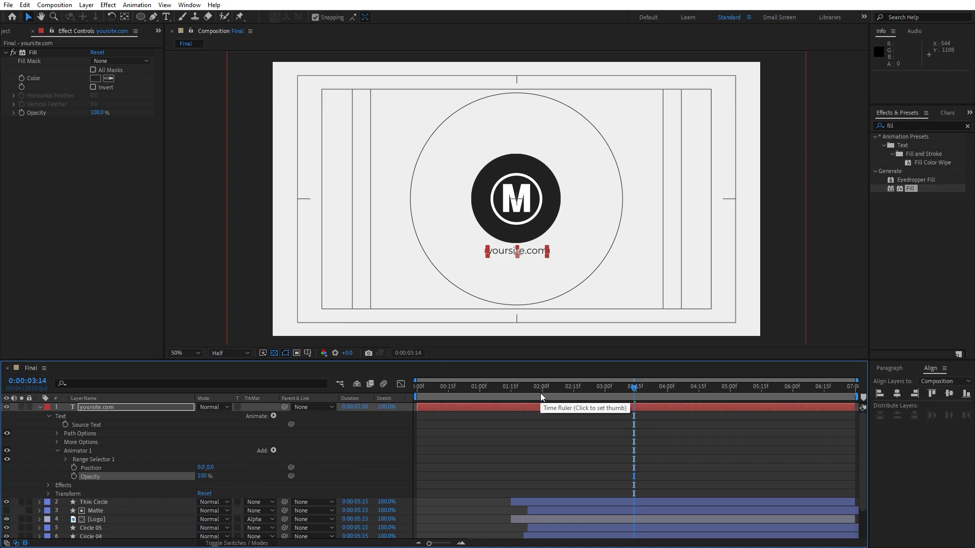
- Trim the start of the yoursite.com layer to 0:00:01:15 and move the current time there
click(133, 399)
click(131, 408)
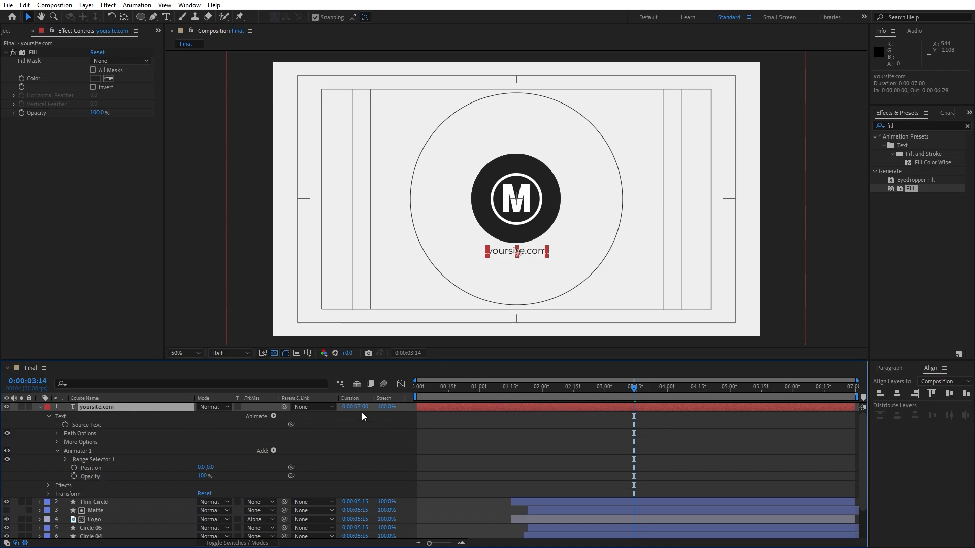
drag(416, 407, 511, 394)
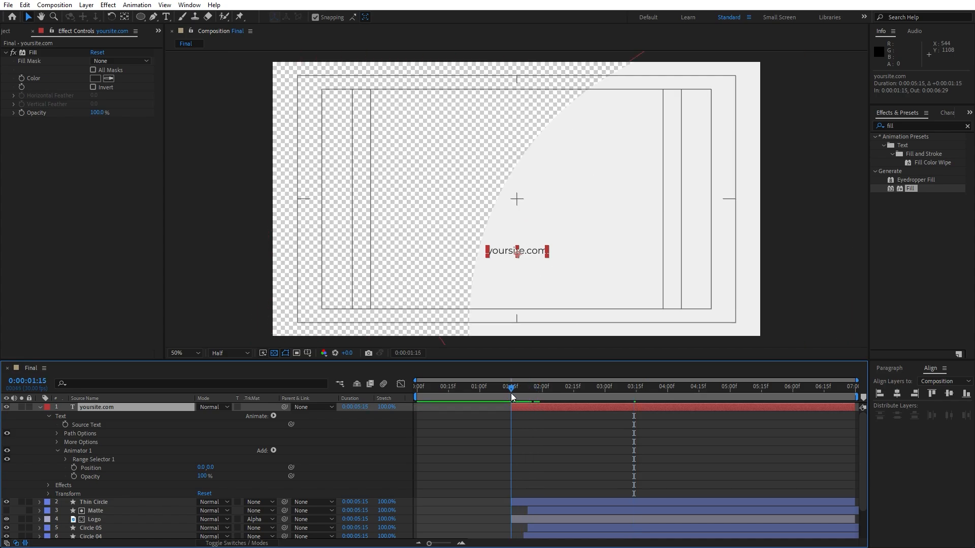
- Set the text animator's Position to 0.0, -120.0 and its Opacity to 0%
click(212, 467)
click(189, 445)
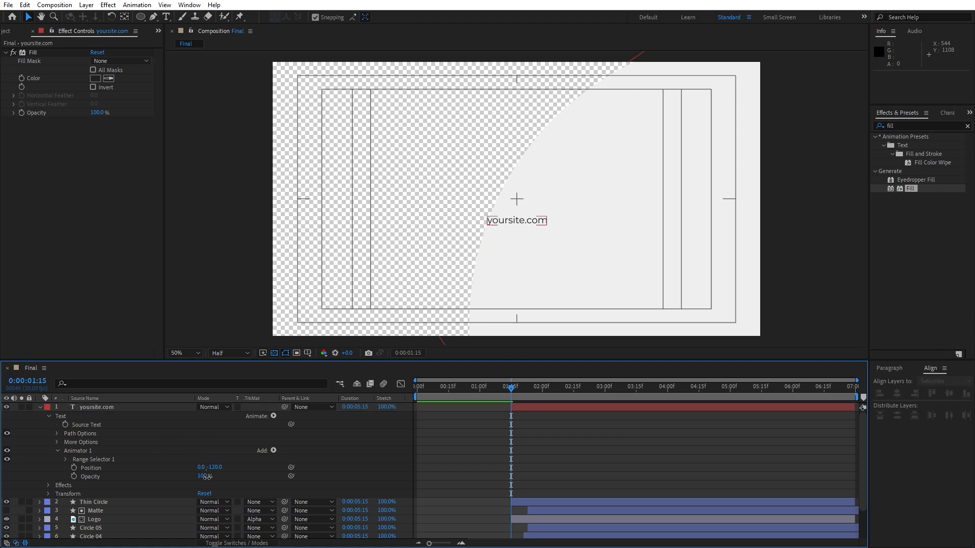
drag(206, 478, 101, 478)
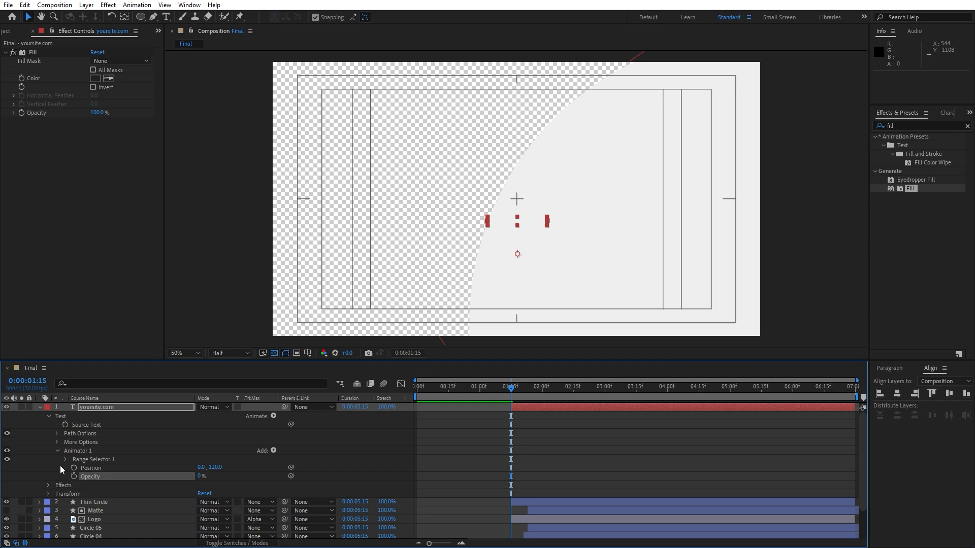
- Keyframe the Offset of Range Selector 1 at 0:00:01:15 with a value of -100%
click(57, 451)
click(57, 451)
click(66, 459)
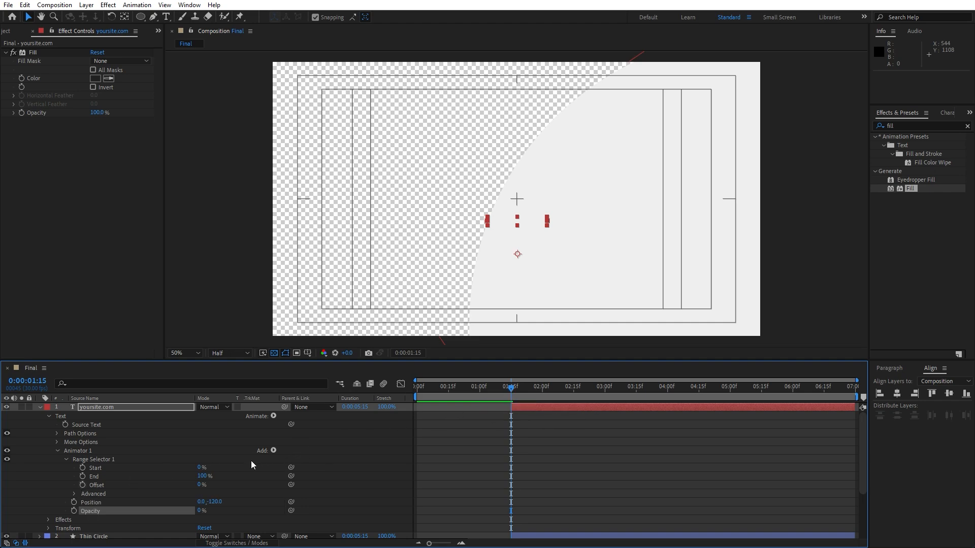
click(83, 485)
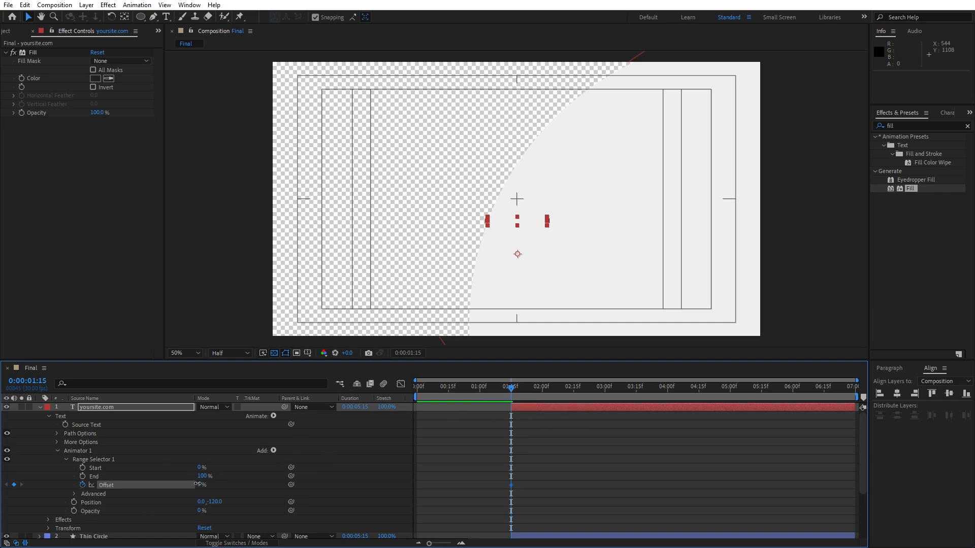
click(198, 485)
click(335, 416)
- At 0:00:02:22, set the range selector's Offset to 100%
drag(513, 390, 590, 406)
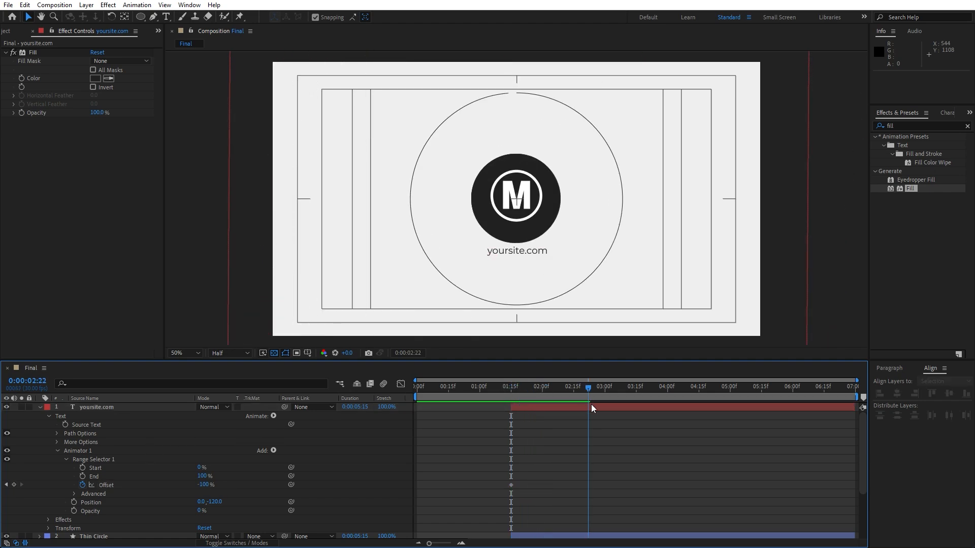
click(591, 409)
drag(203, 485, 366, 496)
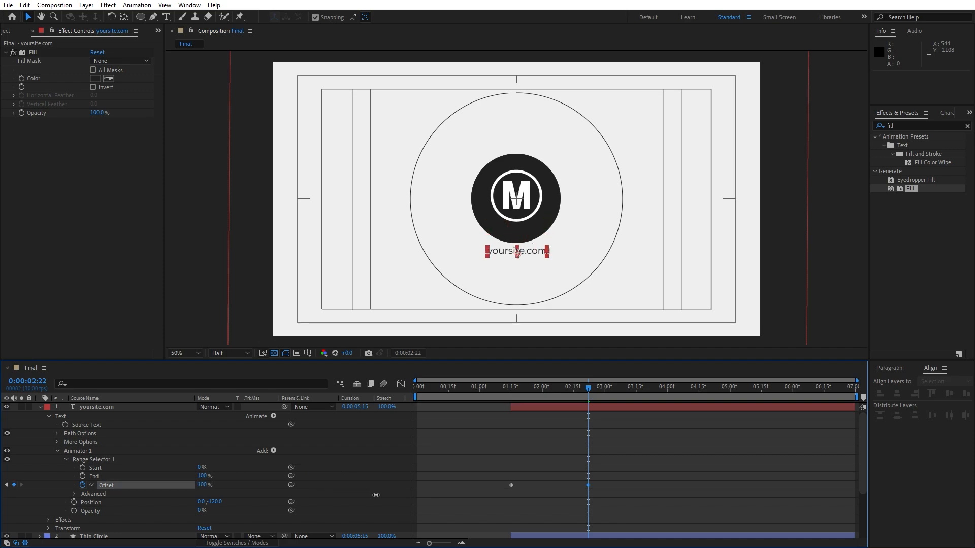
- Change the advanced Shape setting of Range Selector 1 to Ramp Up
click(150, 460)
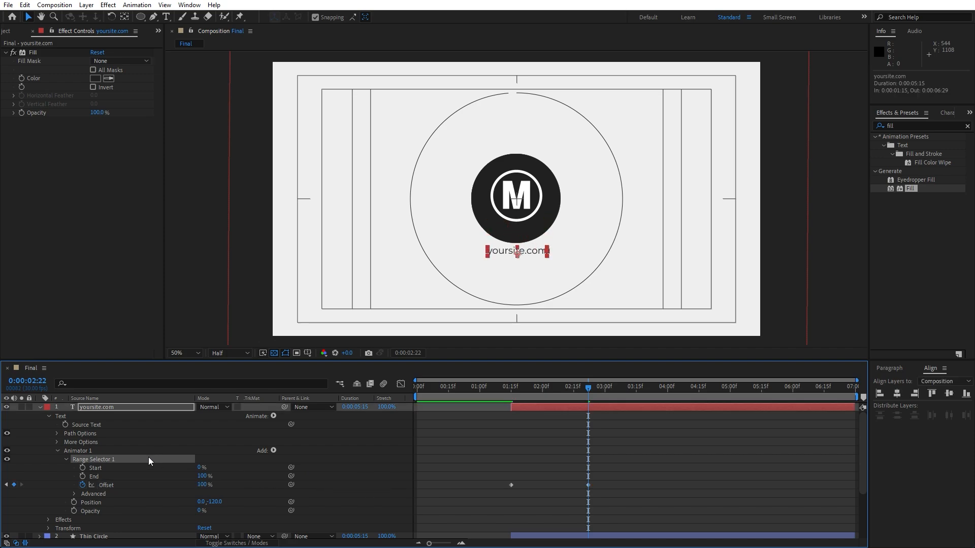
click(74, 494)
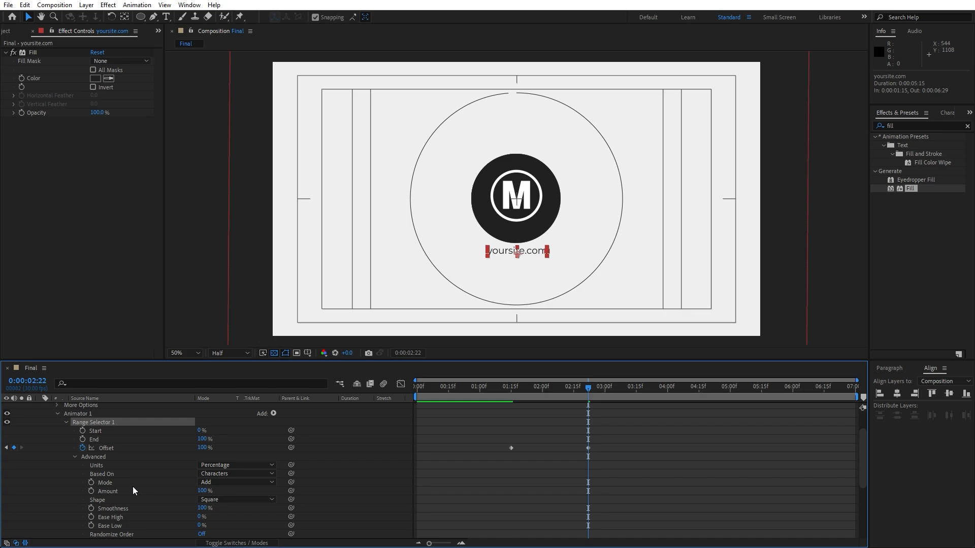
click(208, 501)
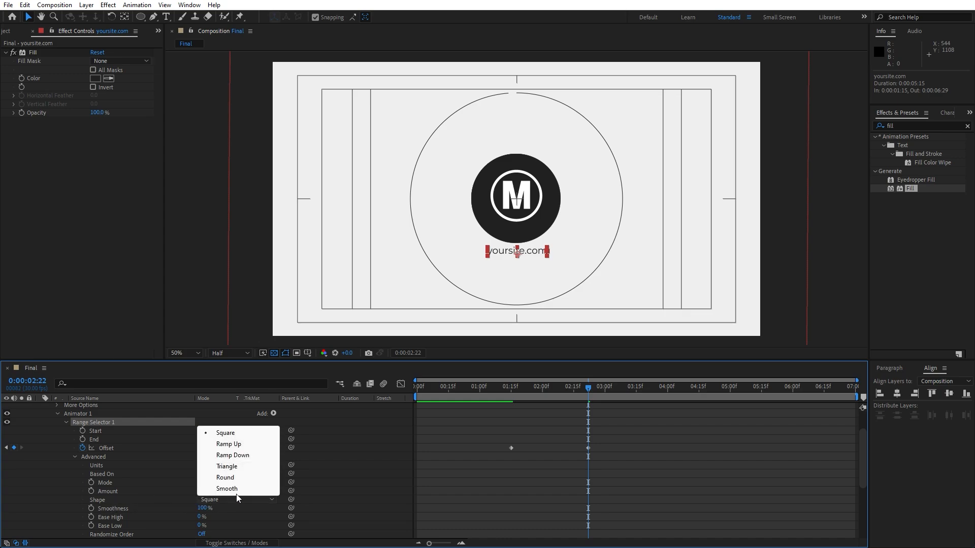
click(248, 448)
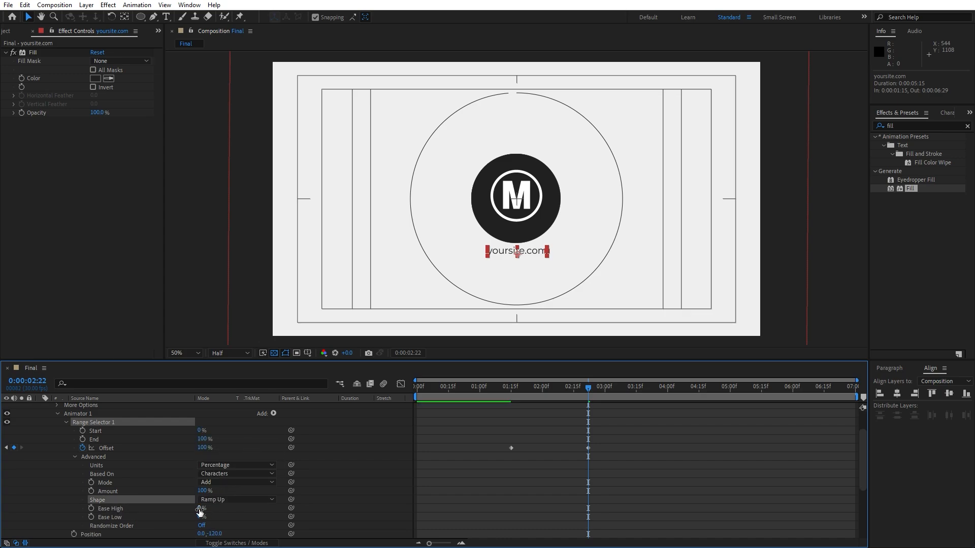
- Set the range selector's Ease High and Ease Low to 100% and turn on Randomize Order
click(199, 508)
click(200, 517)
text(100)
click(181, 491)
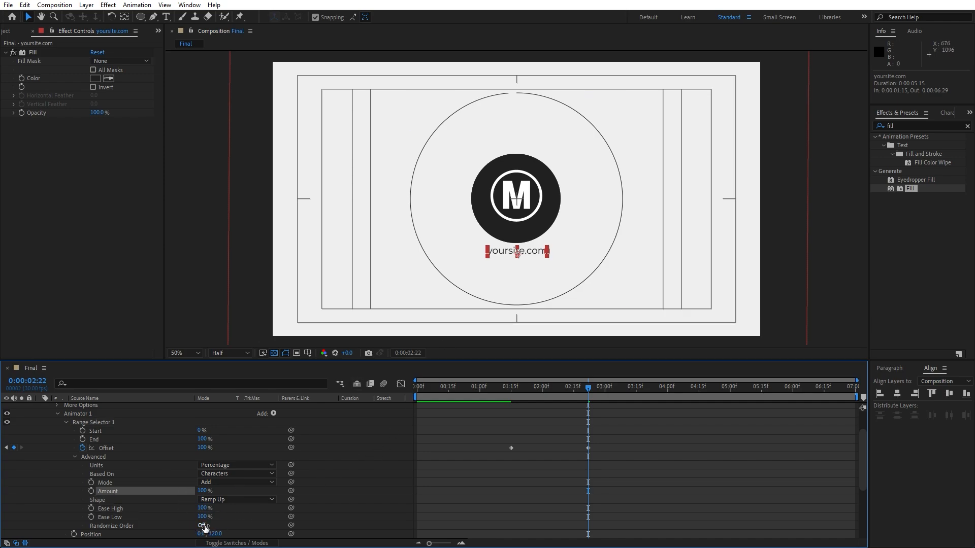
click(203, 526)
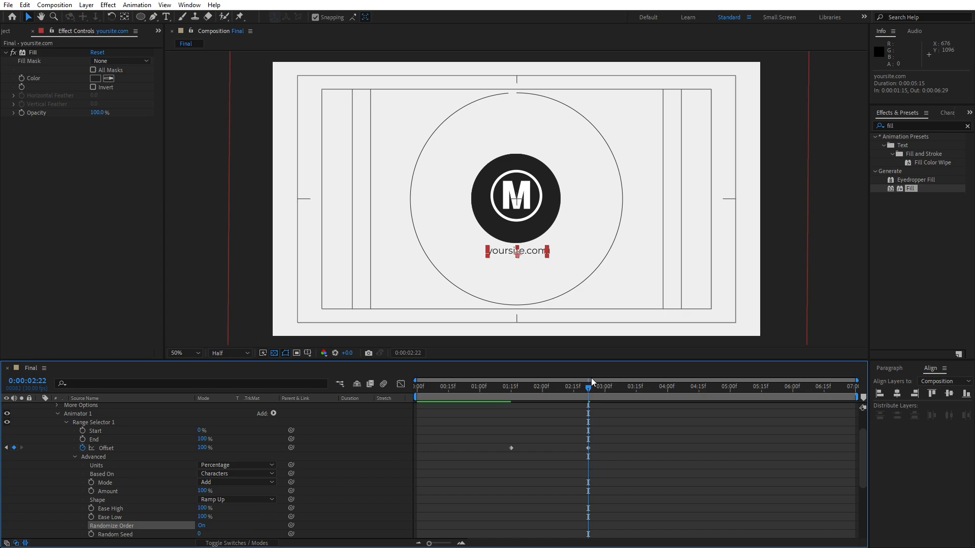
- Preview the yoursite.com text reveal and scrub through it to 0:00:03:11
drag(588, 389, 499, 399)
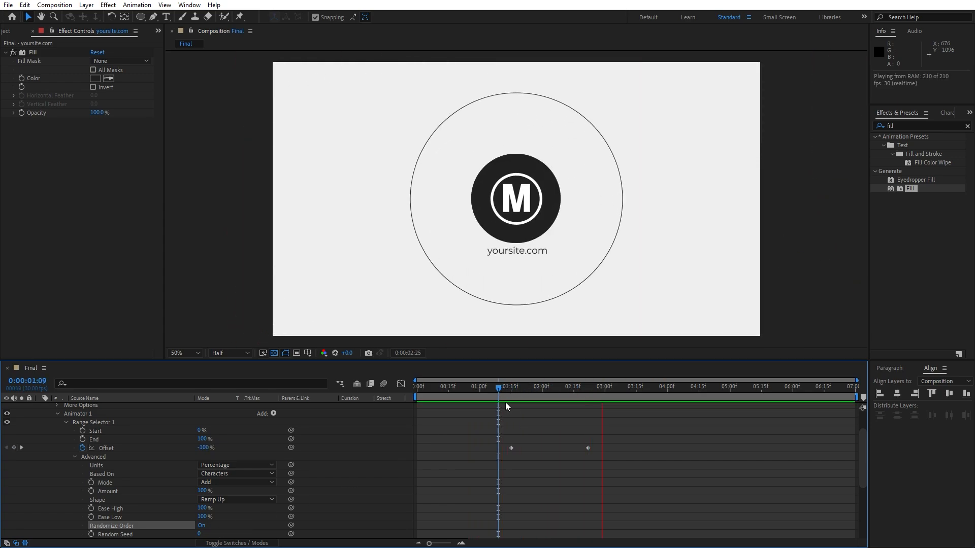
click(558, 393)
drag(557, 391, 628, 400)
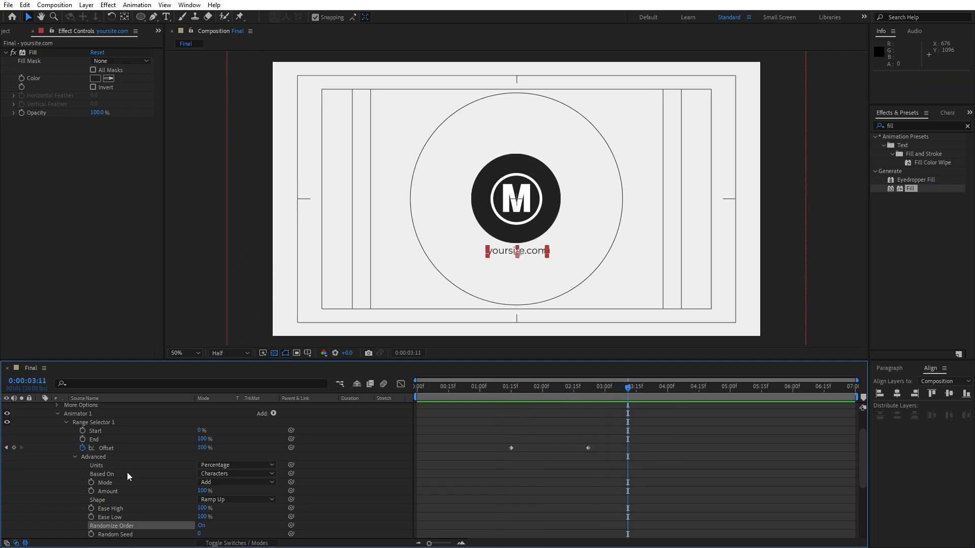
- Duplicate the Circle 01 layer, move the copy to the top of the layer stack and rename it Text Matte
scroll(128, 476, up, 3)
click(39, 408)
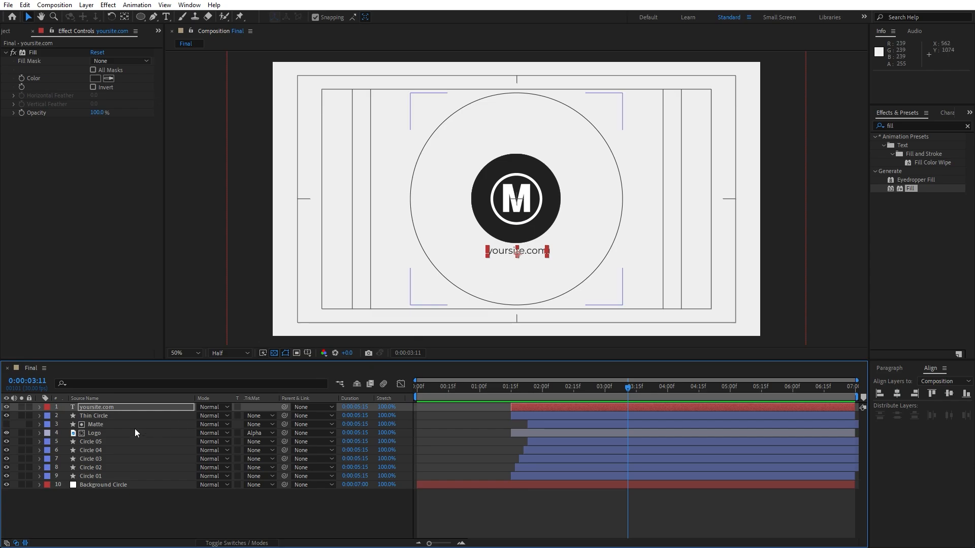
click(99, 478)
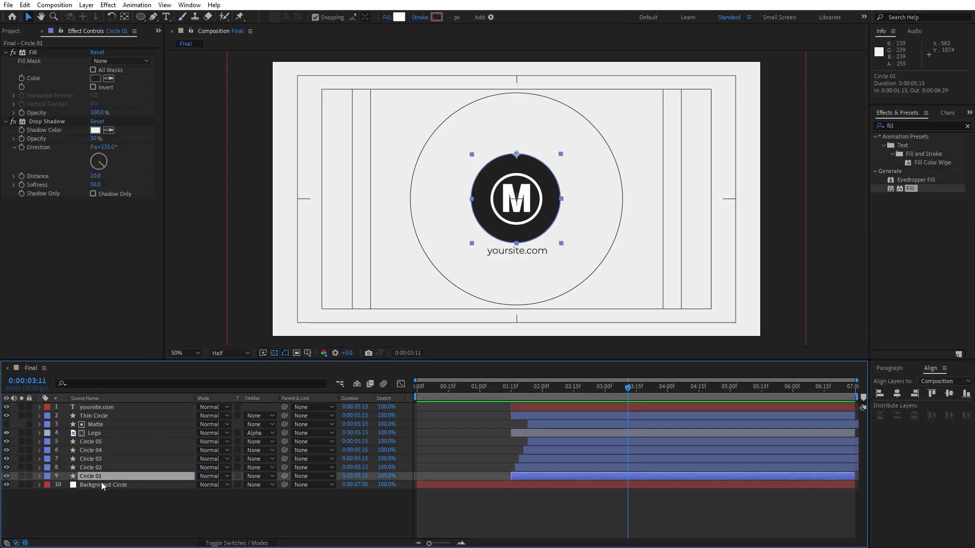
key(ctrl+d)
drag(99, 476, 125, 409)
key(Return)
text(TY)
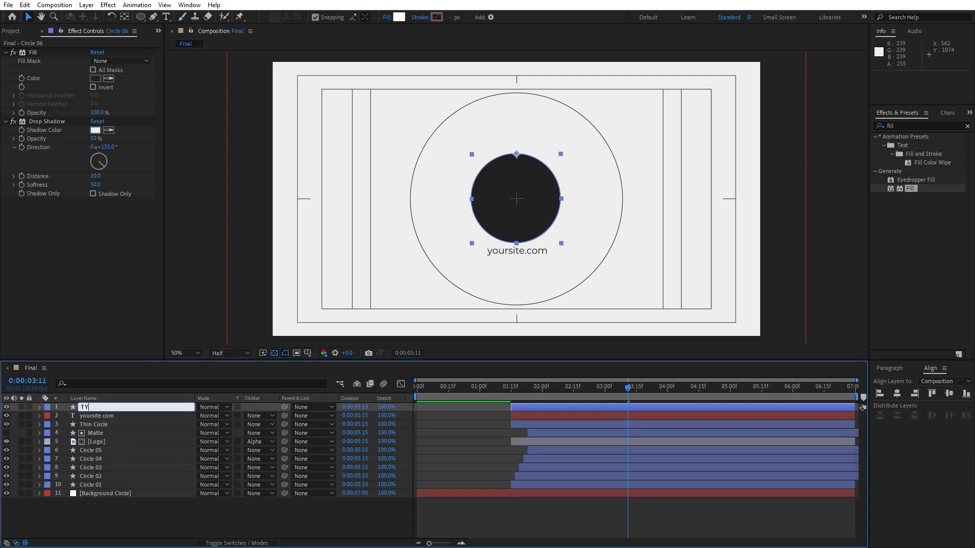
- Set the yoursite.com layer's track matte to Alpha Inverted using Text Matte, and scrub through the reveal
click(129, 417)
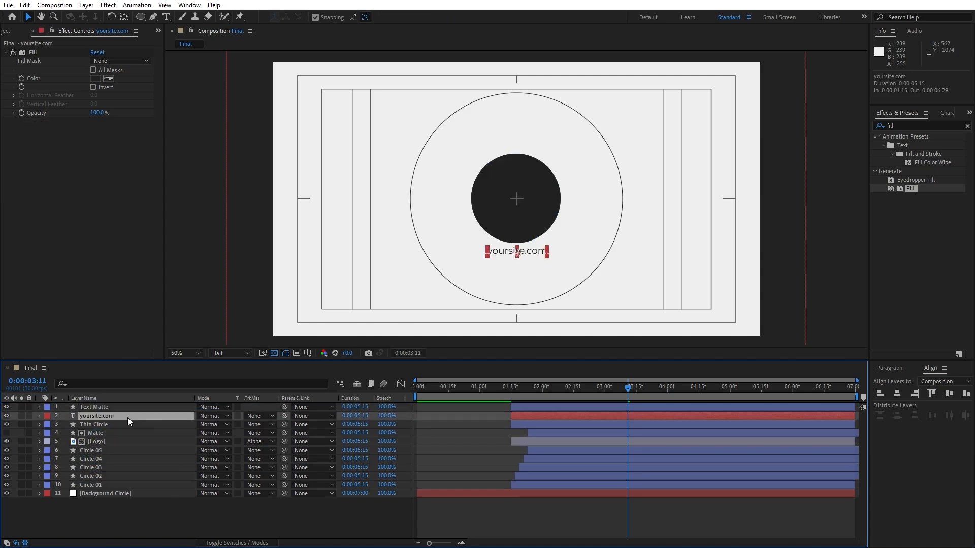
click(264, 415)
click(283, 454)
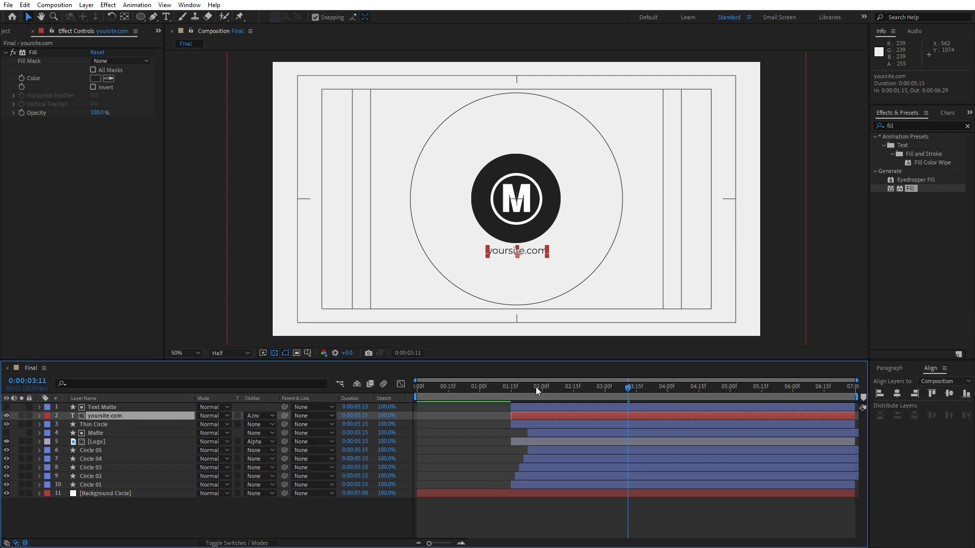
drag(535, 387, 653, 390)
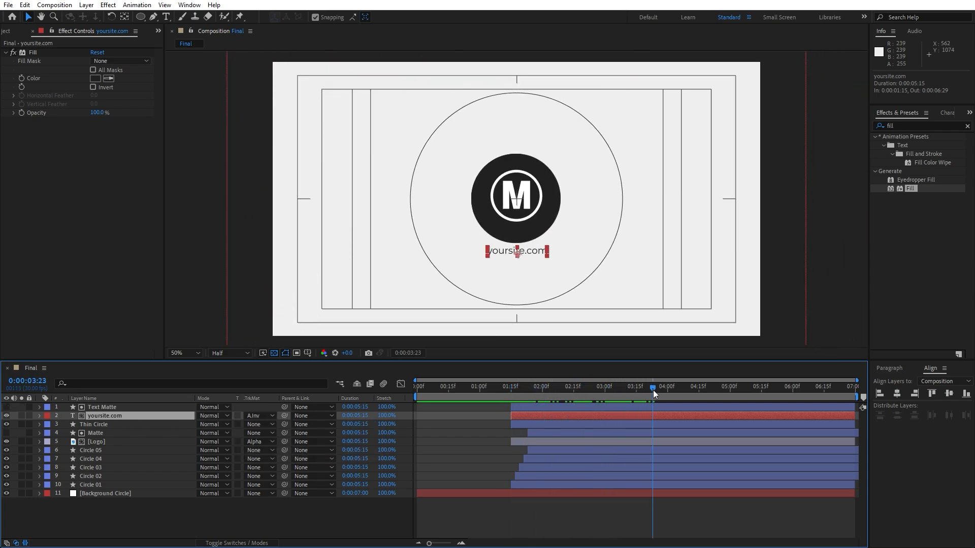
- Copy both Offset keyframes of the yoursite.com layer and paste them at 0:00:03:16
key(u)
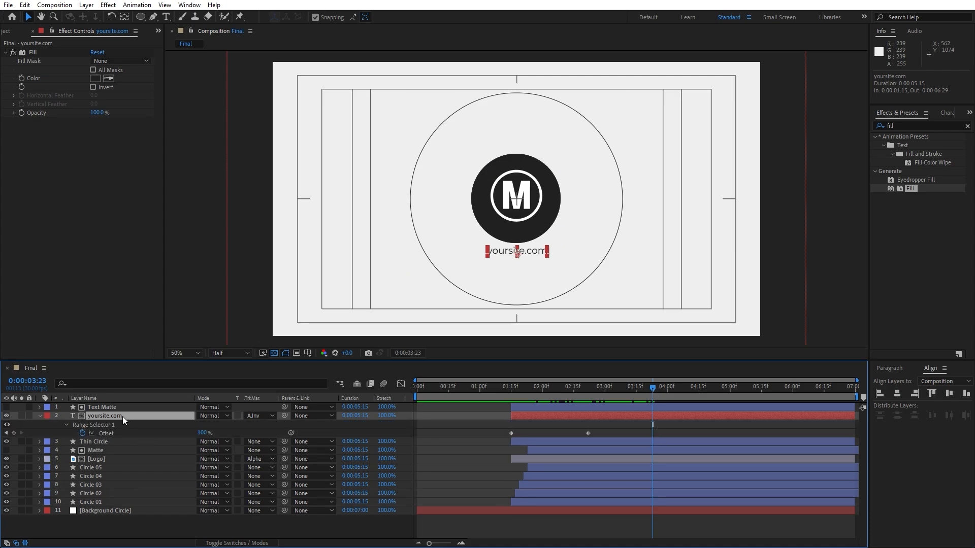
drag(612, 426, 448, 452)
key(ctrl+c)
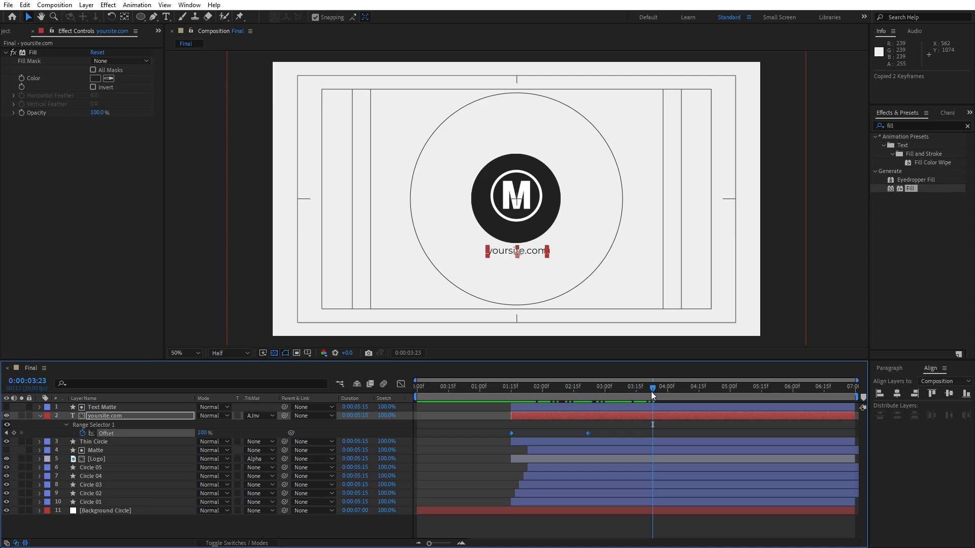
drag(651, 391, 639, 395)
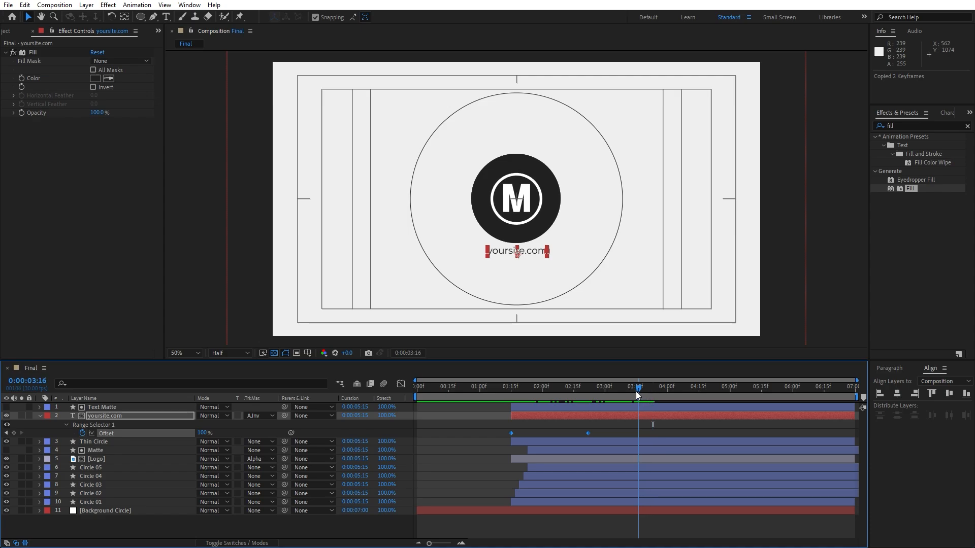
key(ctrl+v)
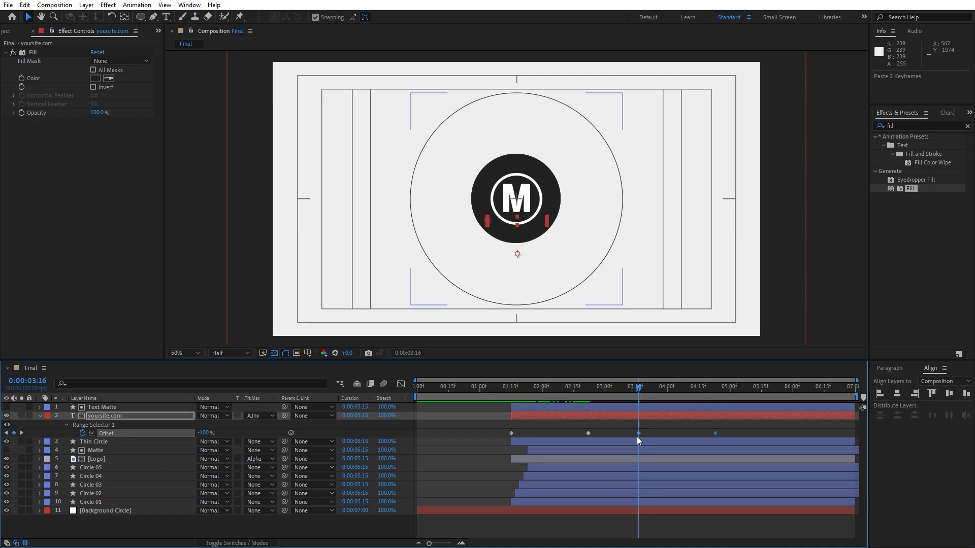
- Time-reverse the two pasted Offset keyframes so the text animates out
right_click(638, 433)
mouse_move(681, 429)
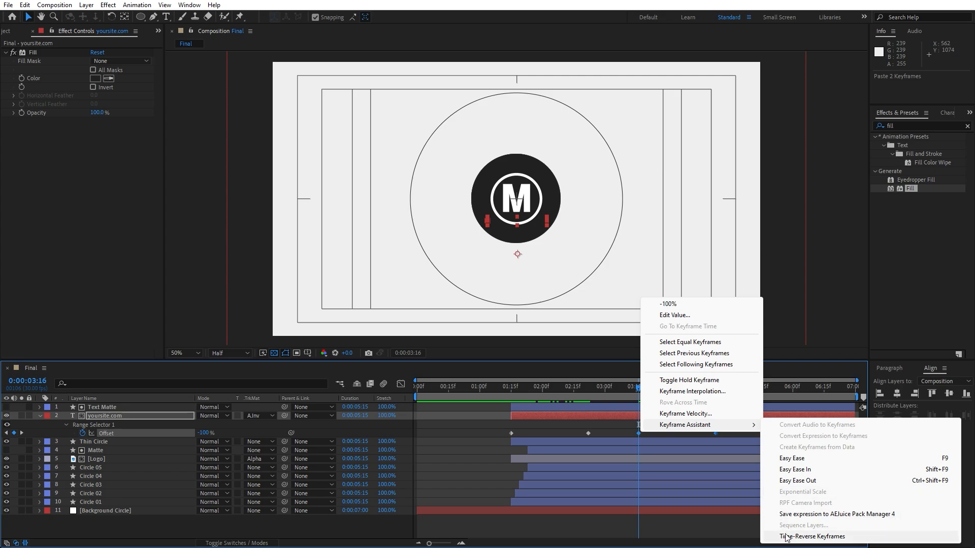
click(811, 536)
- Preview the full animation, examining how the yoursite.com text leaves together with the logo and circles
drag(641, 396, 617, 395)
key(space)
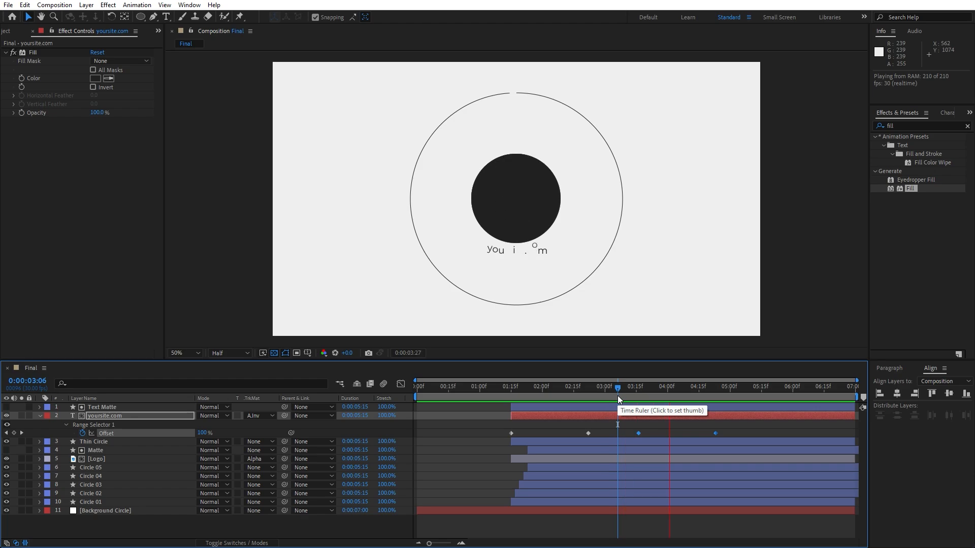
drag(681, 392, 693, 391)
click(121, 415)
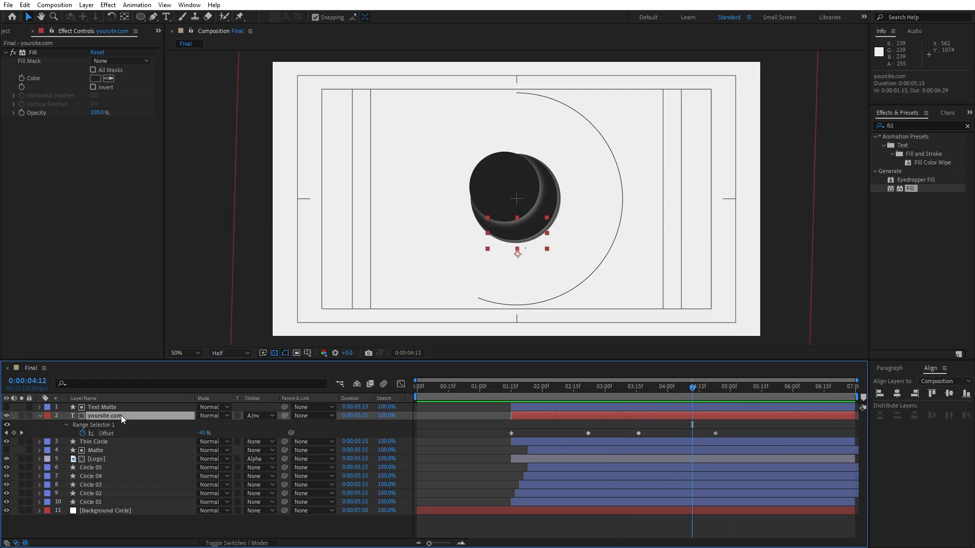
click(607, 395)
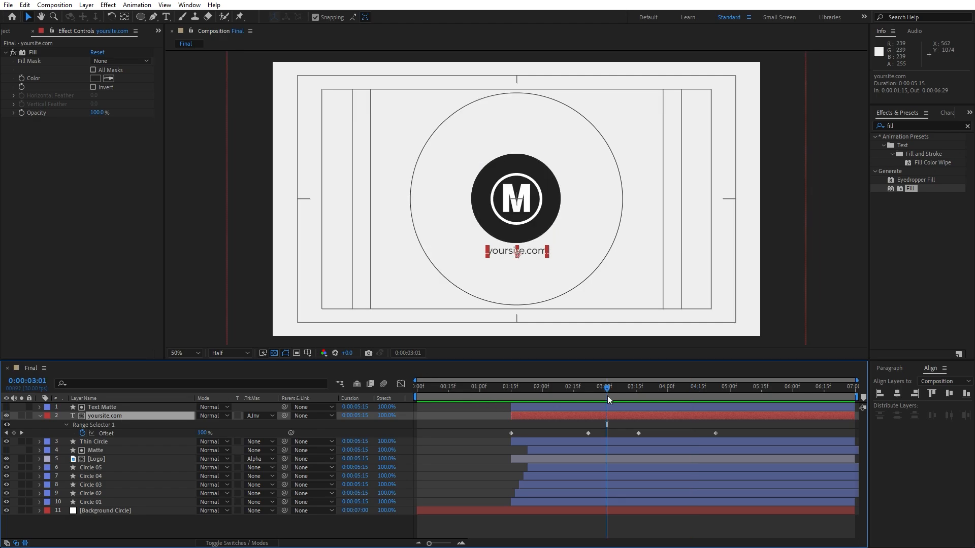
key(space)
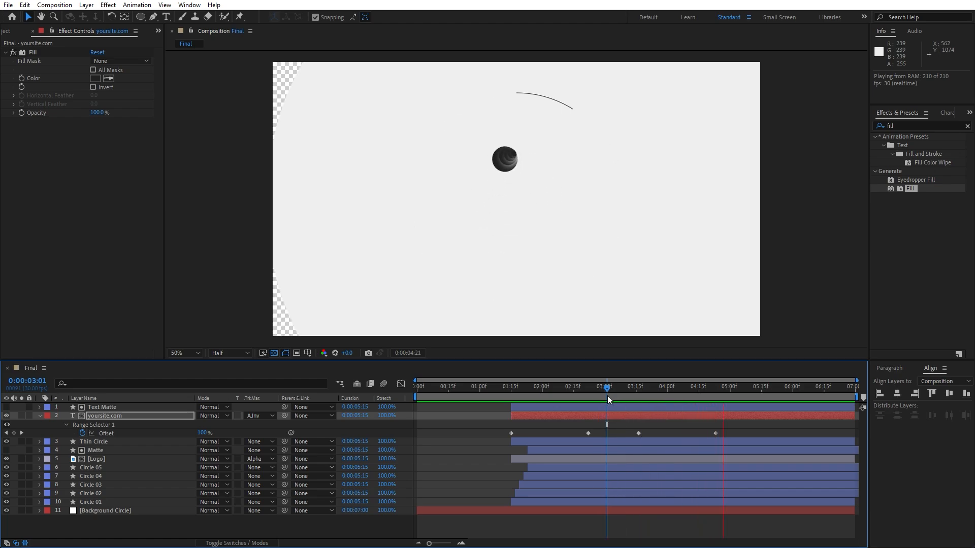
click(635, 396)
key(space)
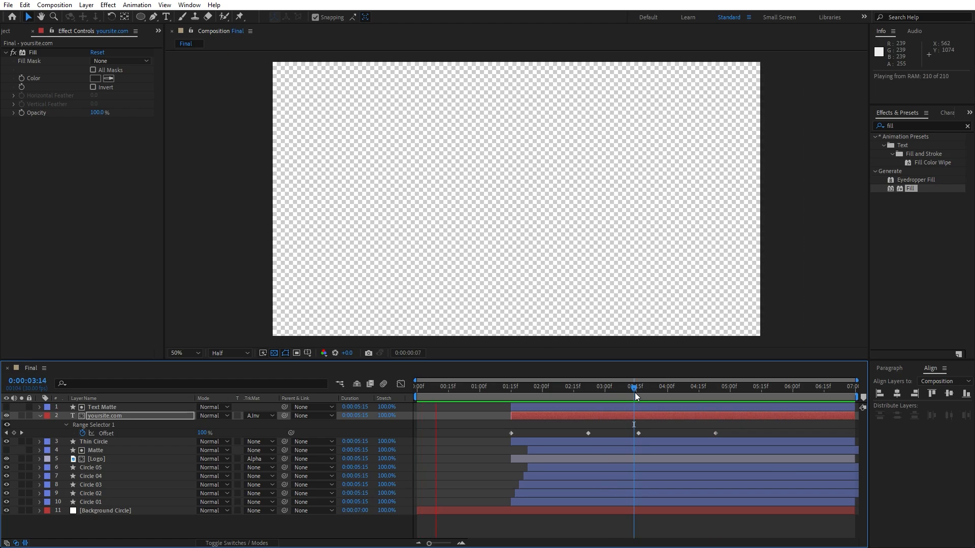